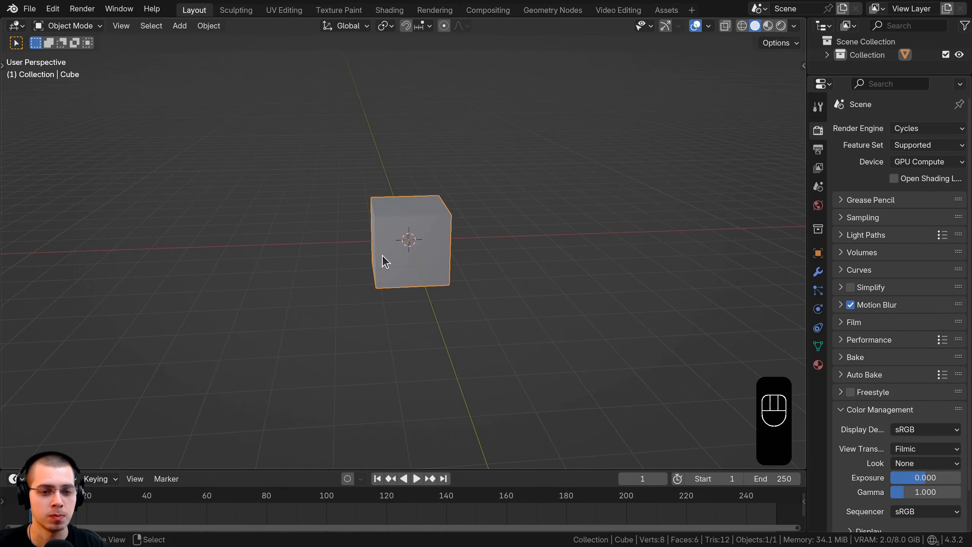
Move the cube away from the origin toward negative X and insert a Location keyframe at frame 1.
{"action": "key", "text": "g"}
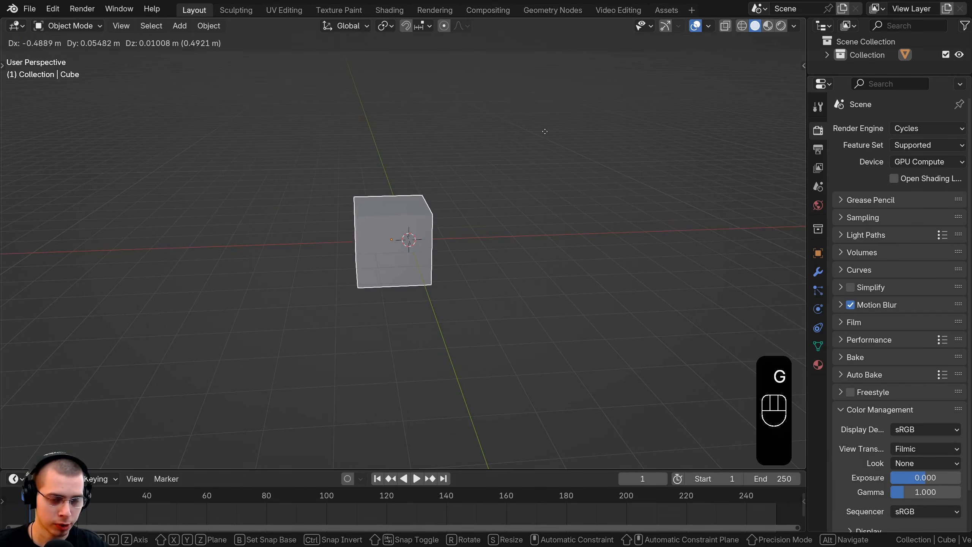
{"action": "left_click", "coordinate": [352, 133]}
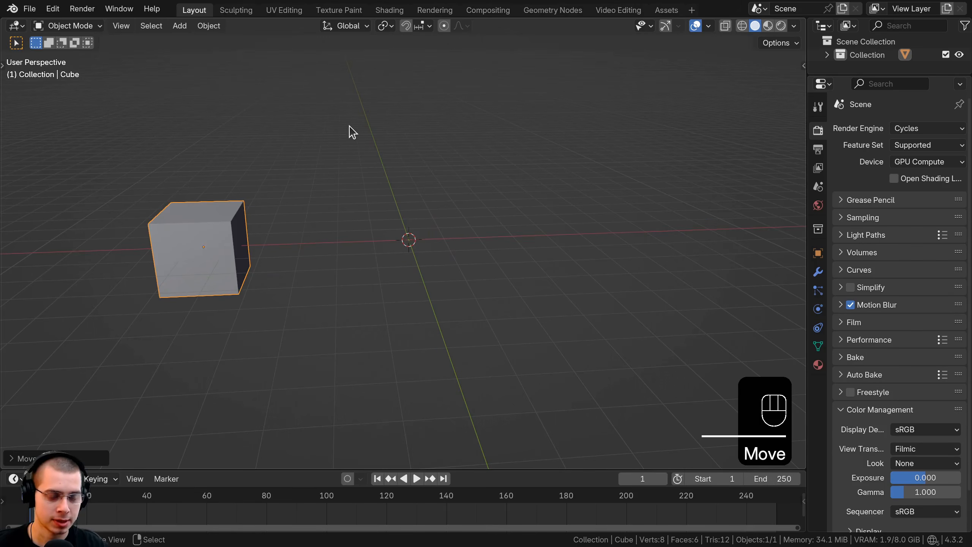
{"action": "key", "text": "k"}
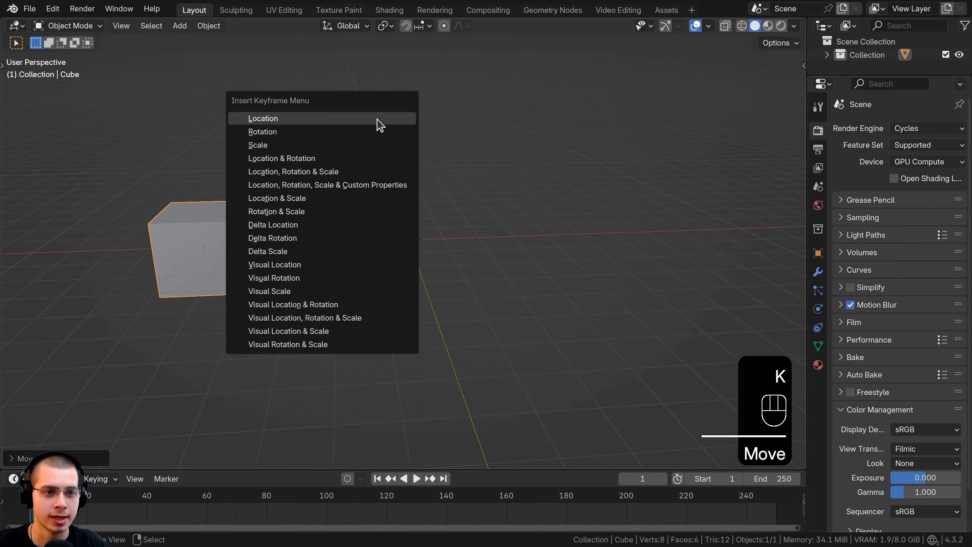
{"action": "left_click", "coordinate": [275, 119]}
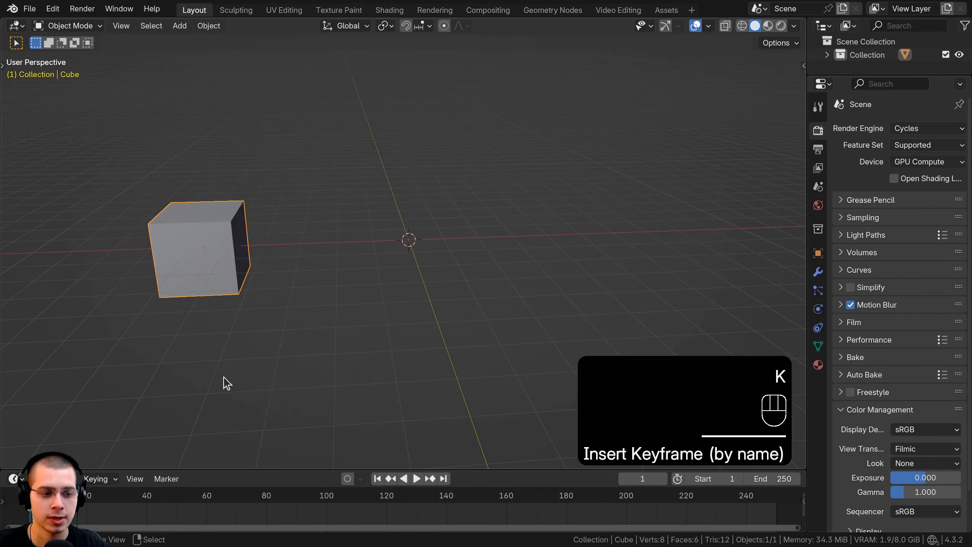
At frame 150, move the cube along the X axis to about 8.29 m and insert a Location keyframe.
{"action": "scroll", "coordinate": [143, 490], "scroll_direction": "left", "scroll_amount": 4, "text": "ctrl"}
{"action": "left_click_drag", "start_coordinate": [328, 469], "coordinate": [268, 426]}
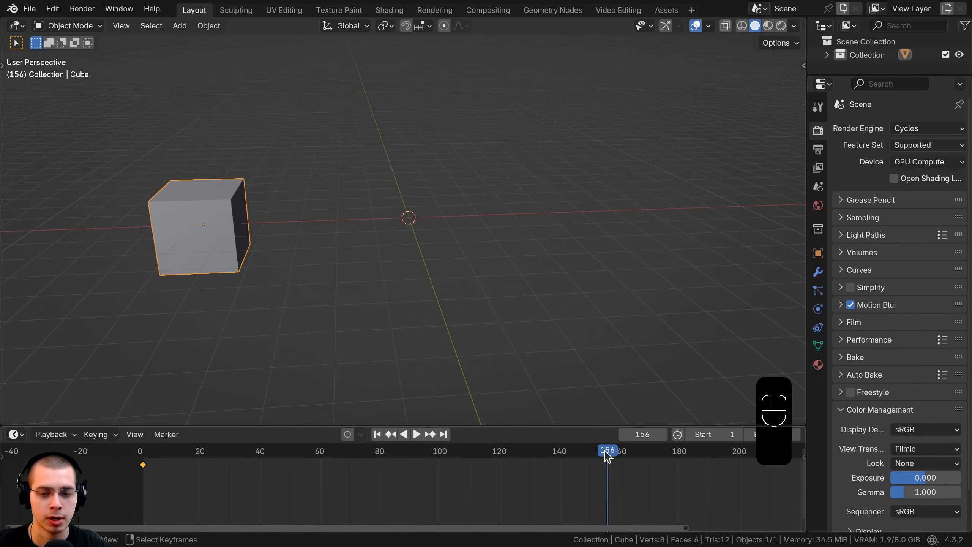
{"action": "left_click_drag", "start_coordinate": [594, 457], "coordinate": [589, 456]}
{"action": "key", "text": "g"}
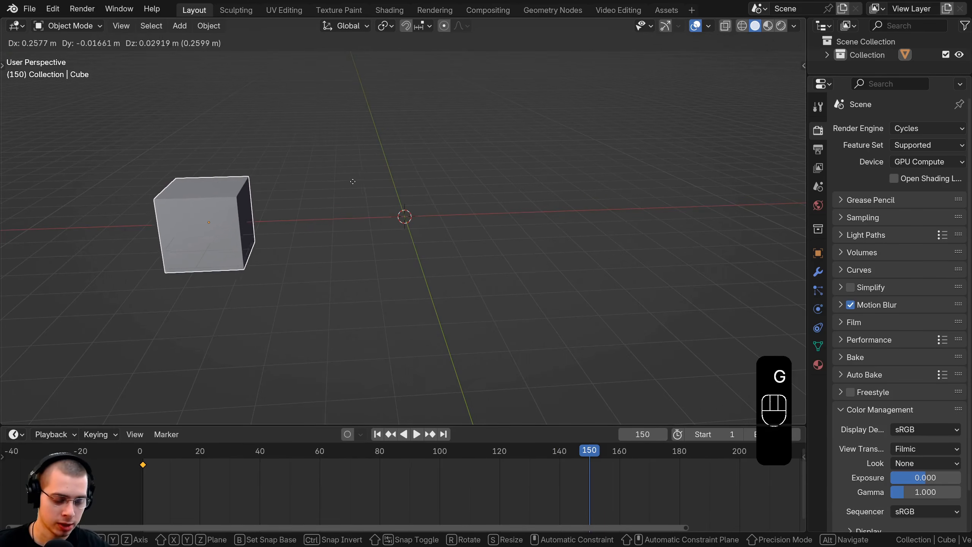
{"action": "key", "text": "x"}
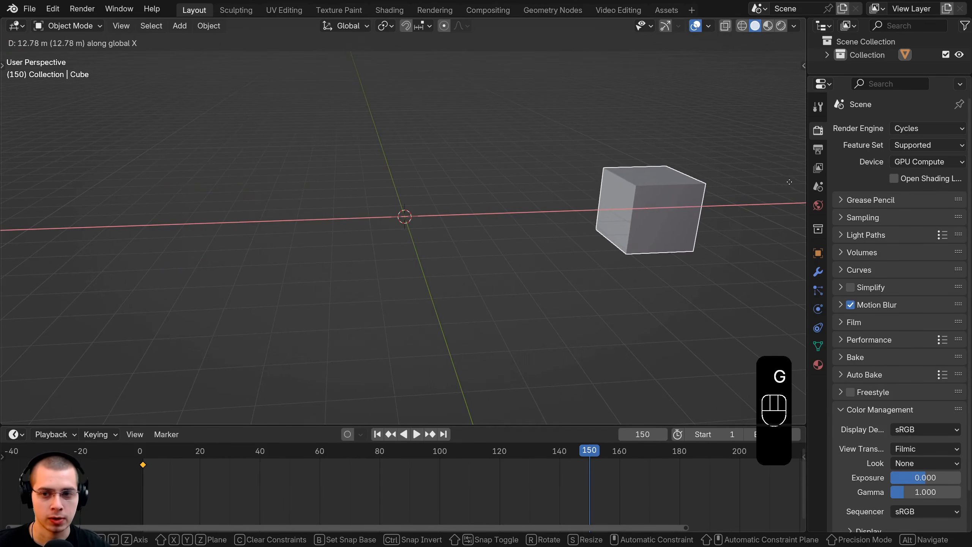
{"action": "left_click", "coordinate": [22, 173]}
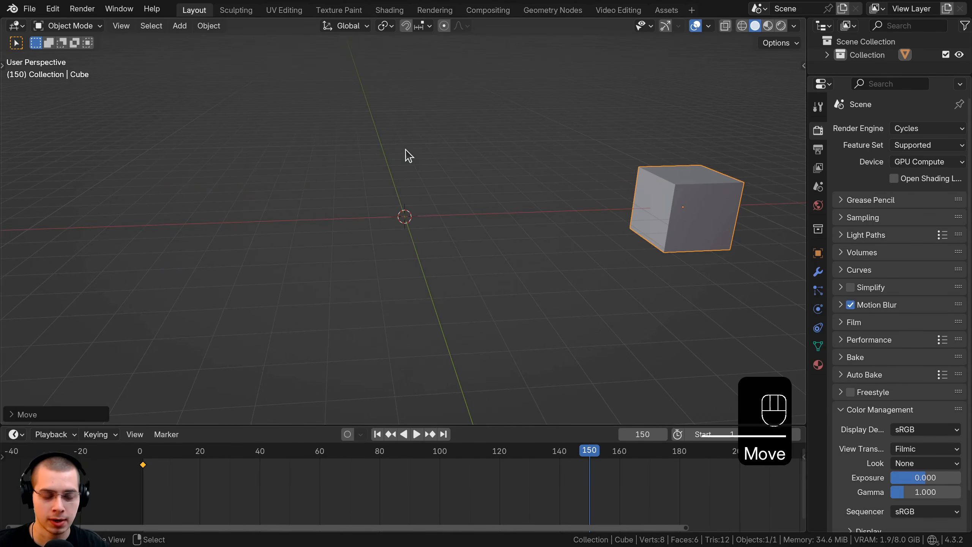
{"action": "key", "text": "k"}
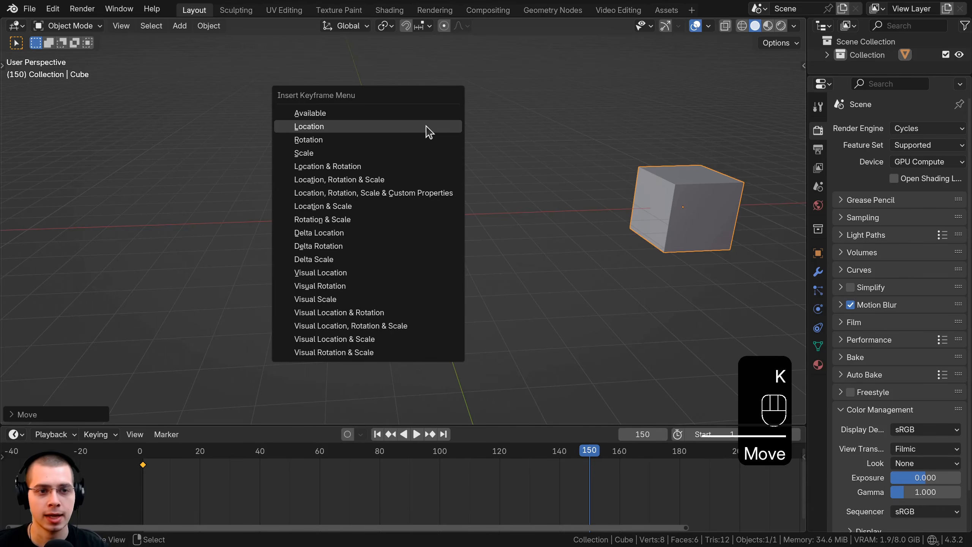
{"action": "left_click", "coordinate": [364, 133]}
Play the cube's animation from near its start and stop the playback partway through.
{"action": "scroll", "coordinate": [276, 482], "scroll_direction": "down", "scroll_amount": 2}
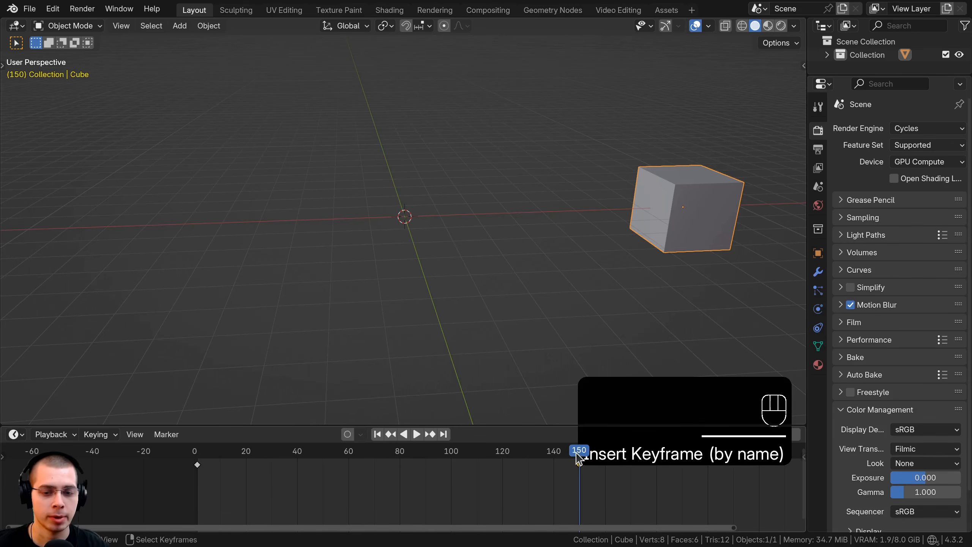
{"action": "left_click_drag", "start_coordinate": [578, 457], "coordinate": [217, 454]}
{"action": "key", "text": "space"}
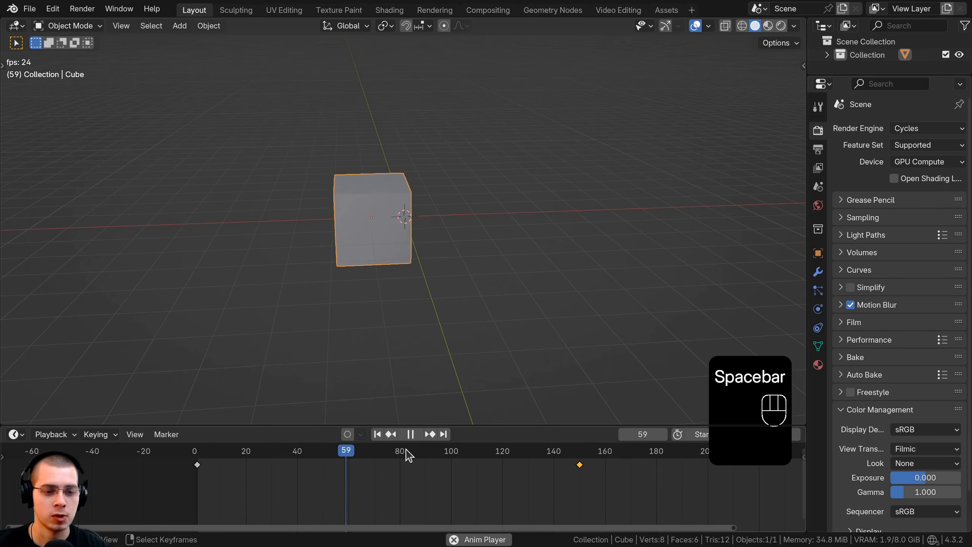
{"action": "key", "text": "space"}
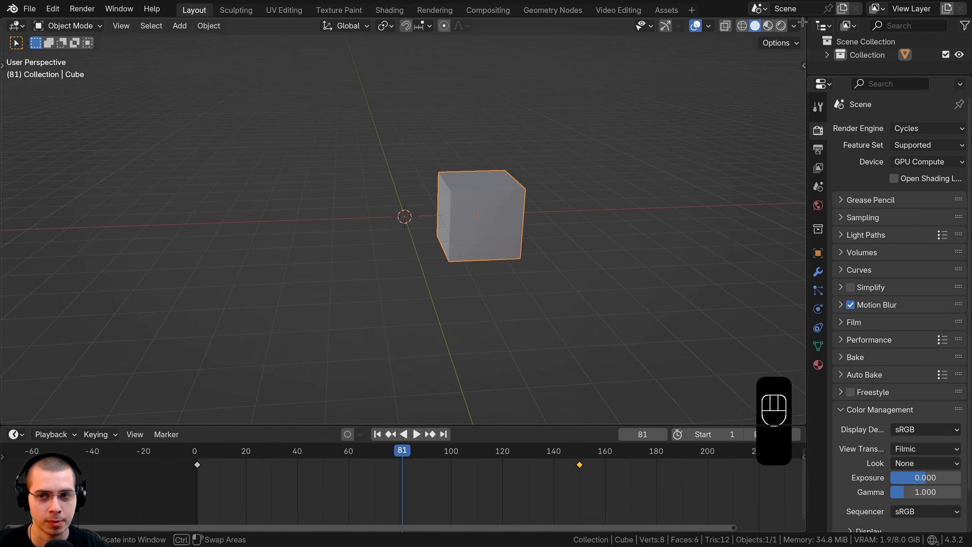
Split the 3D viewport vertically, turn the new area into a Graph Editor and widen it.
{"action": "left_click_drag", "start_coordinate": [802, 22], "coordinate": [587, 27]}
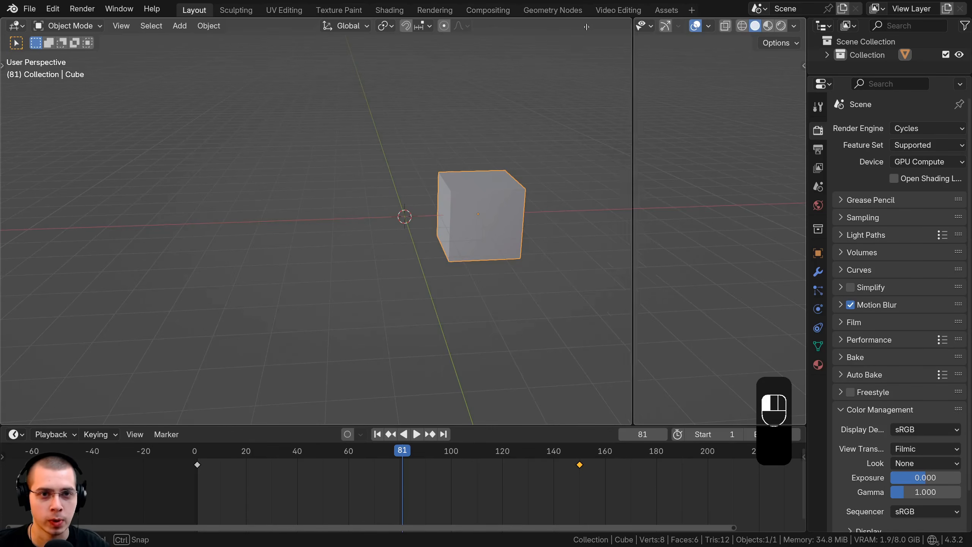
{"action": "left_click_drag", "start_coordinate": [385, 30], "coordinate": [384, 31]}
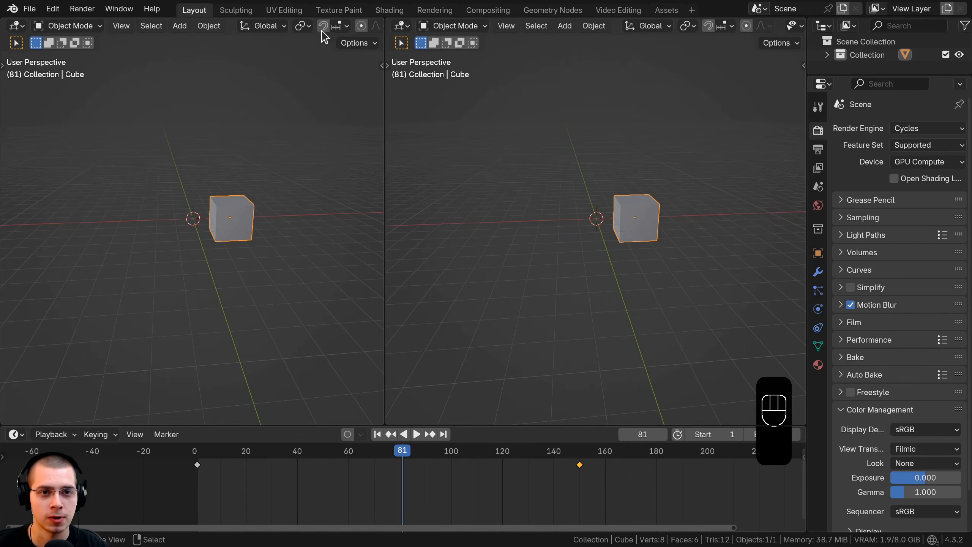
{"action": "left_click", "coordinate": [400, 27]}
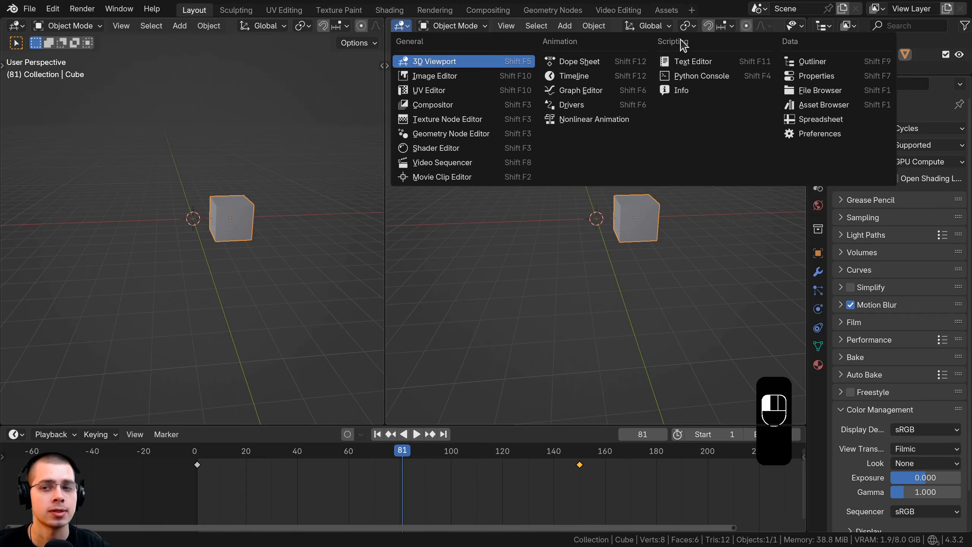
{"action": "left_click", "coordinate": [581, 90]}
{"action": "left_click_drag", "start_coordinate": [385, 113], "coordinate": [234, 112]}
Start looping the animation and set the scene's end frame to 163.
{"action": "key", "text": "space"}
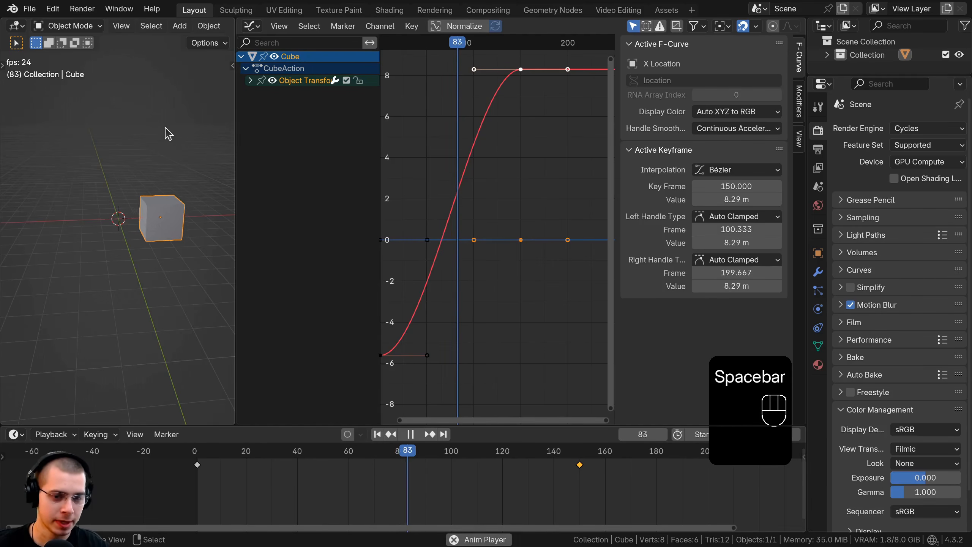
{"action": "middle_click_drag", "start_coordinate": [164, 132], "coordinate": [34, 176]}
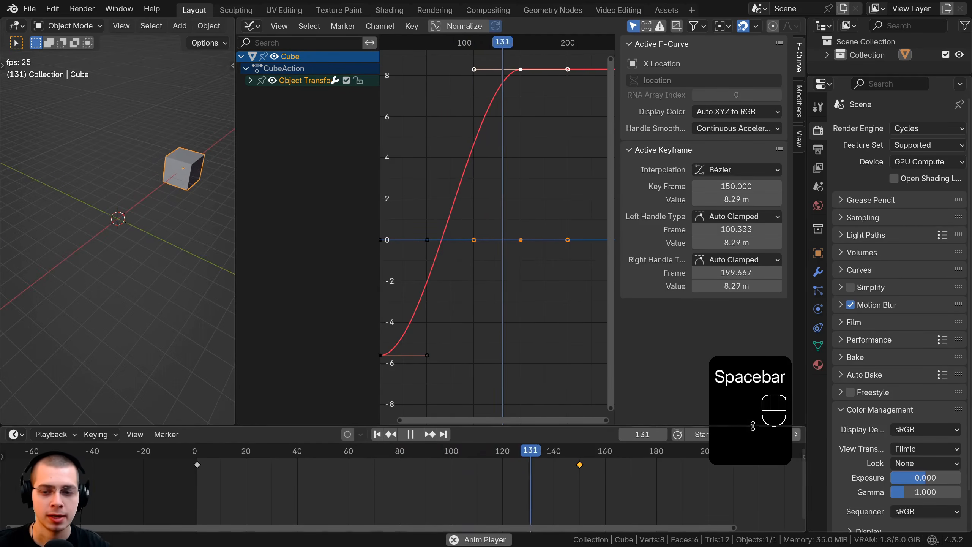
{"action": "mouse_move", "coordinate": [780, 424]}
{"action": "left_mouse_down"}
{"action": "mouse_move", "coordinate": [755, 464]}
{"action": "mouse_move", "coordinate": [551, 541]}
{"action": "left_mouse_up"}
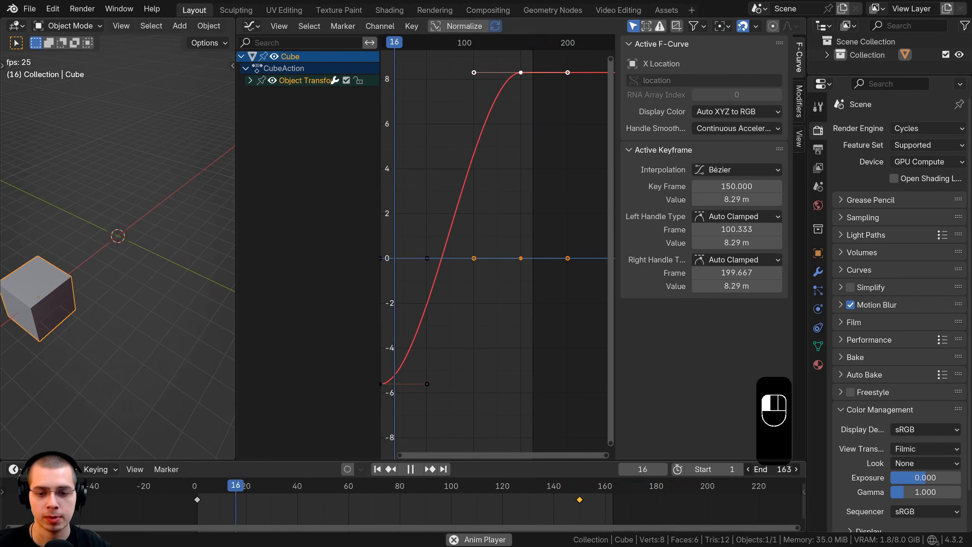
{"action": "scroll", "coordinate": [569, 521], "scroll_direction": "up", "scroll_amount": 2}
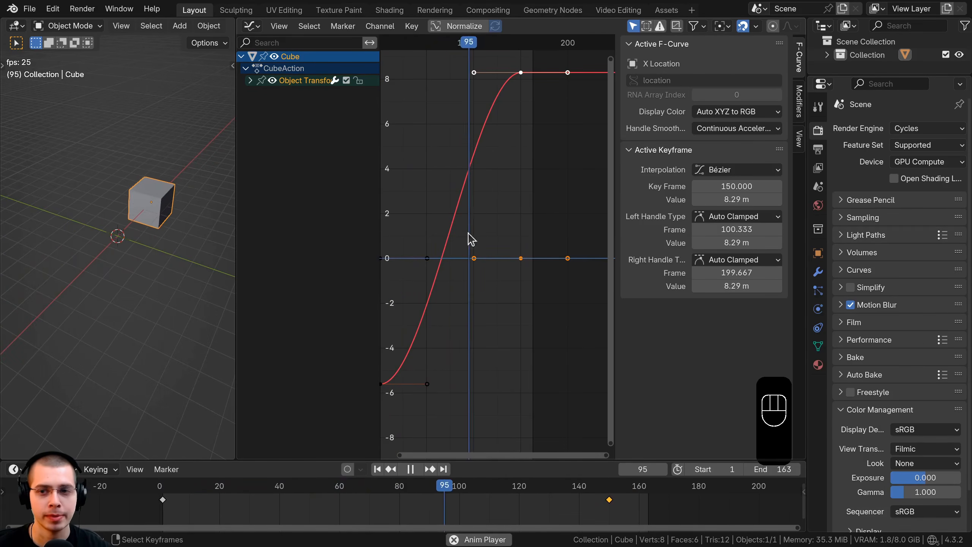
Widen the Graph Editor area, narrow its channel list and frame all the curves.
{"action": "left_click_drag", "start_coordinate": [807, 218], "coordinate": [888, 216]}
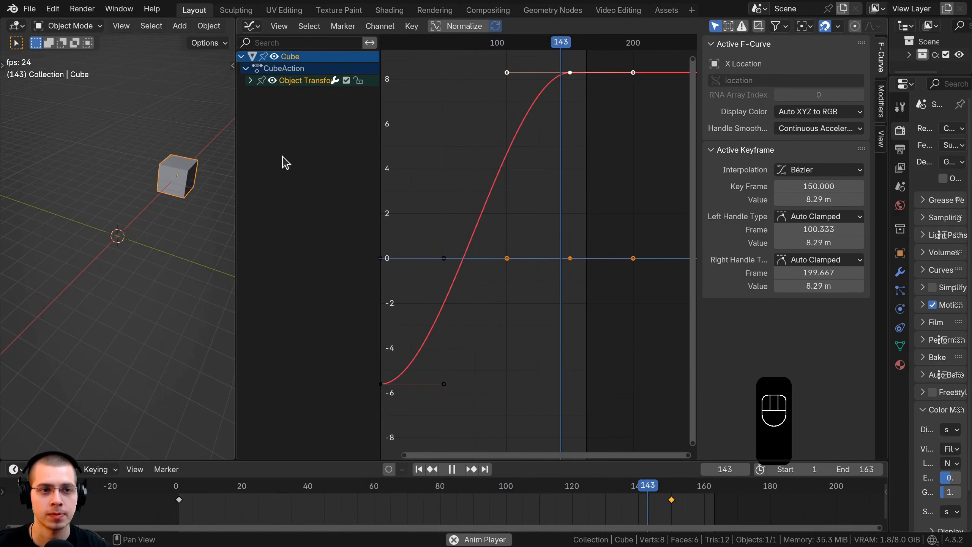
{"action": "left_click_drag", "start_coordinate": [380, 107], "coordinate": [335, 49]}
{"action": "key", "text": "Home"}
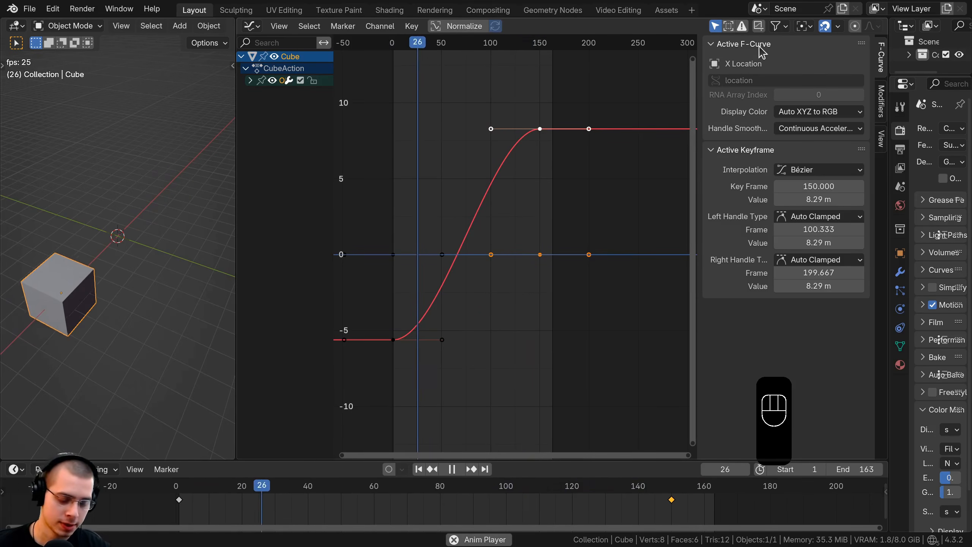
Toggle the Graph Editor's sidebar off and back on several times.
{"action": "key", "text": "n"}
{"action": "key", "text": "n"}
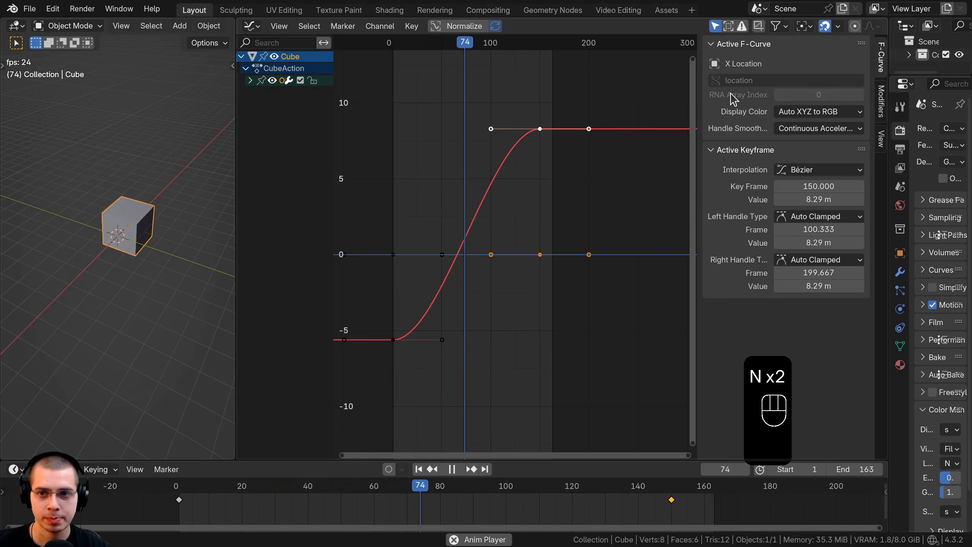
{"action": "key", "text": "n"}
{"action": "key", "text": "n"}
{"action": "key", "text": "n"}
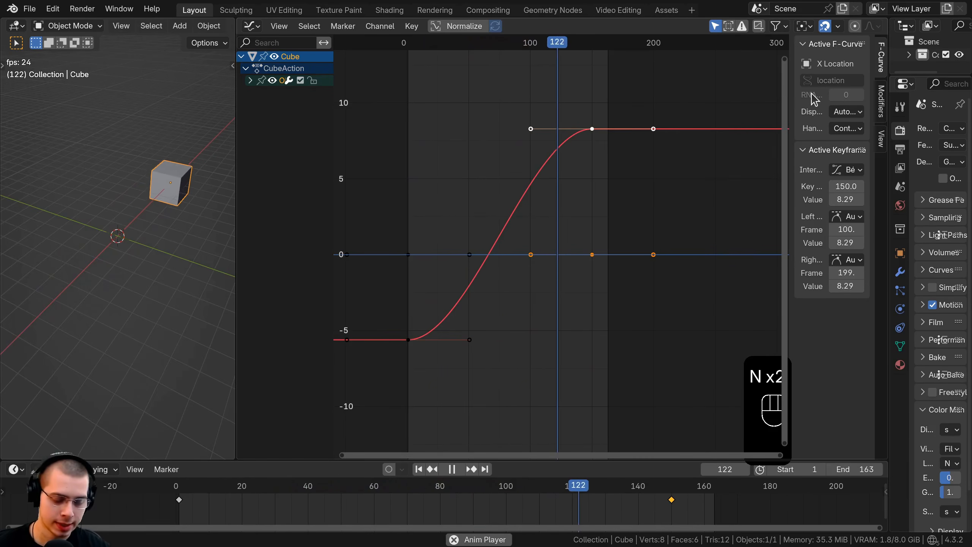
{"action": "key", "text": "n"}
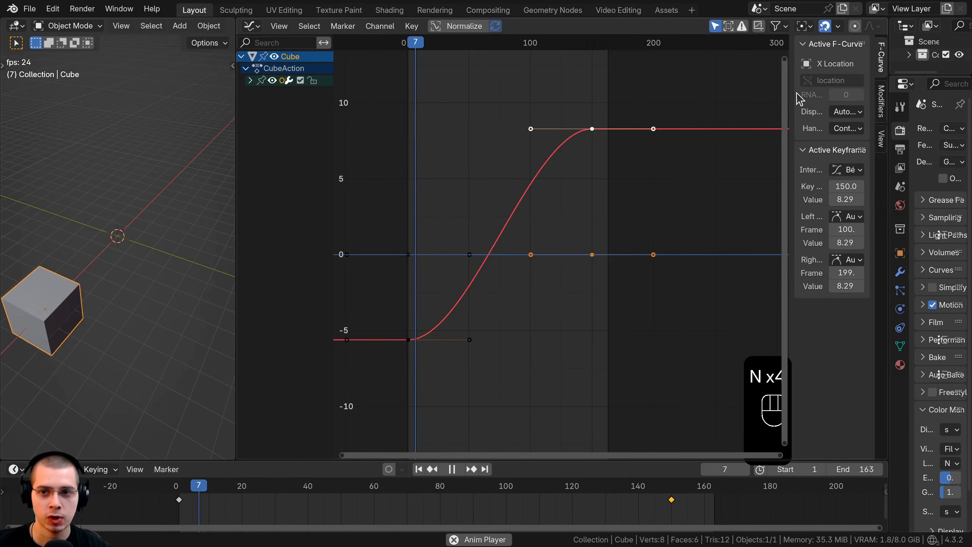
{"action": "key", "text": "n"}
{"action": "key", "text": "n"}
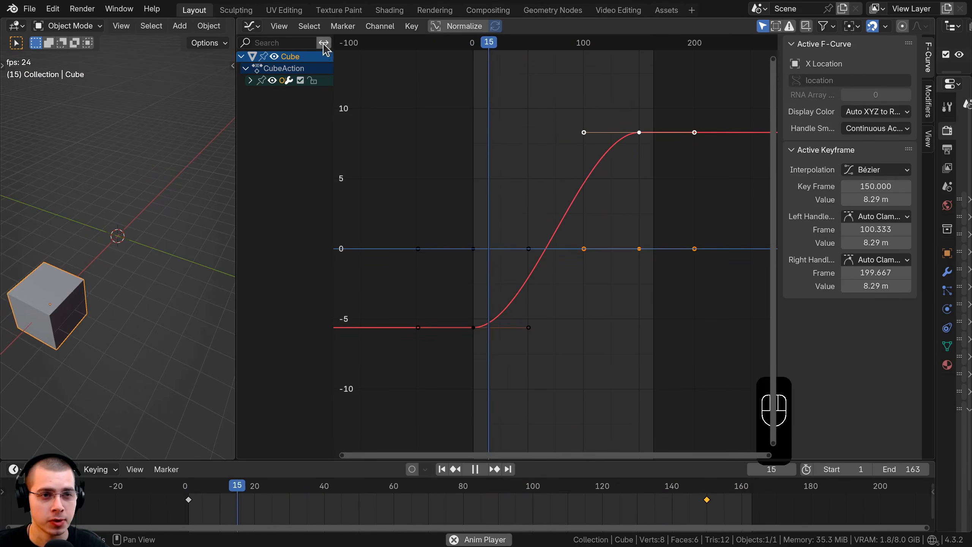
{"action": "left_click", "coordinate": [279, 27]}
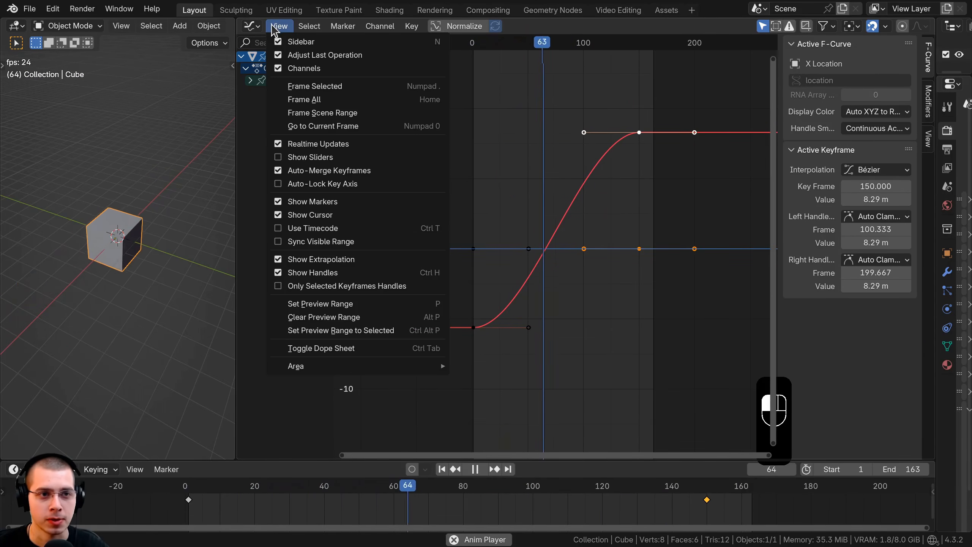
{"action": "mouse_move", "coordinate": [311, 31]}
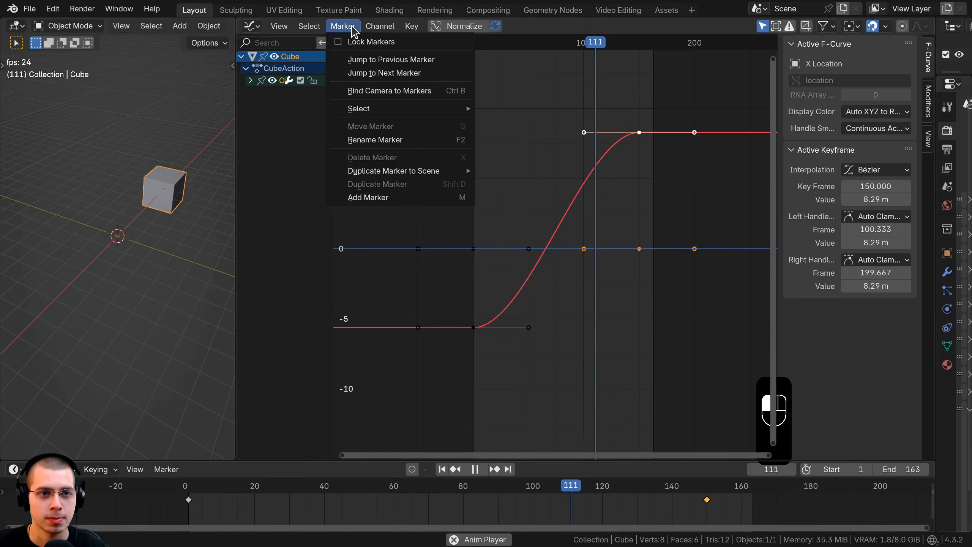
{"action": "mouse_move", "coordinate": [412, 31]}
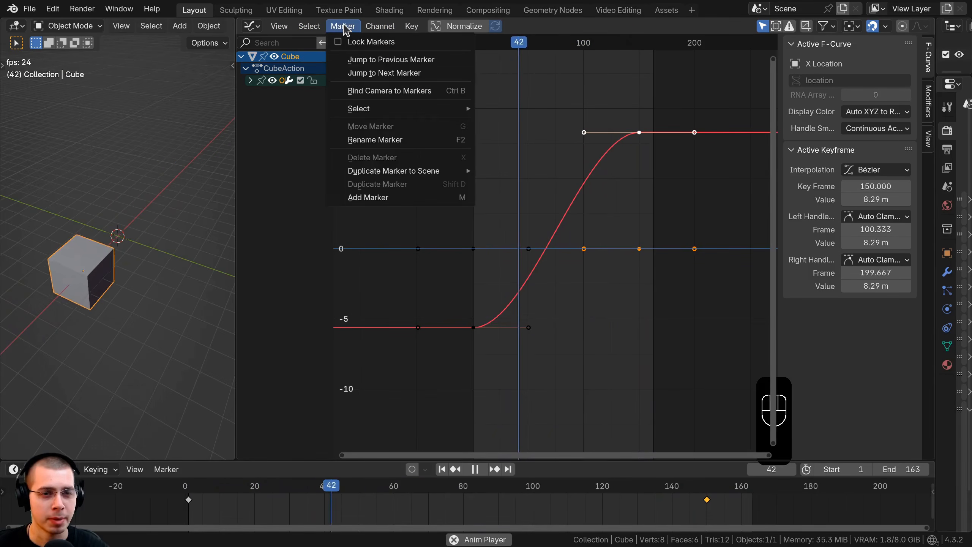
{"action": "mouse_move", "coordinate": [282, 28]}
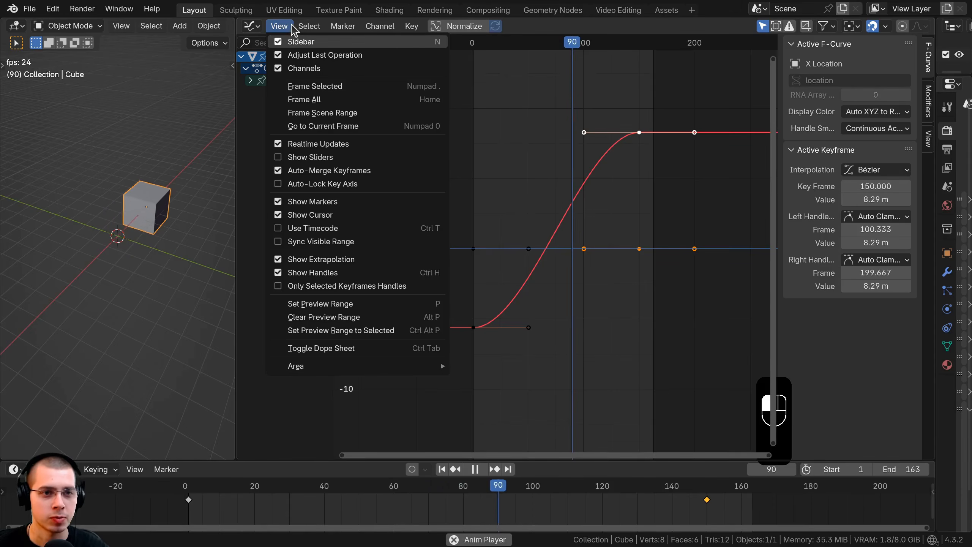
{"action": "left_click", "coordinate": [308, 26]}
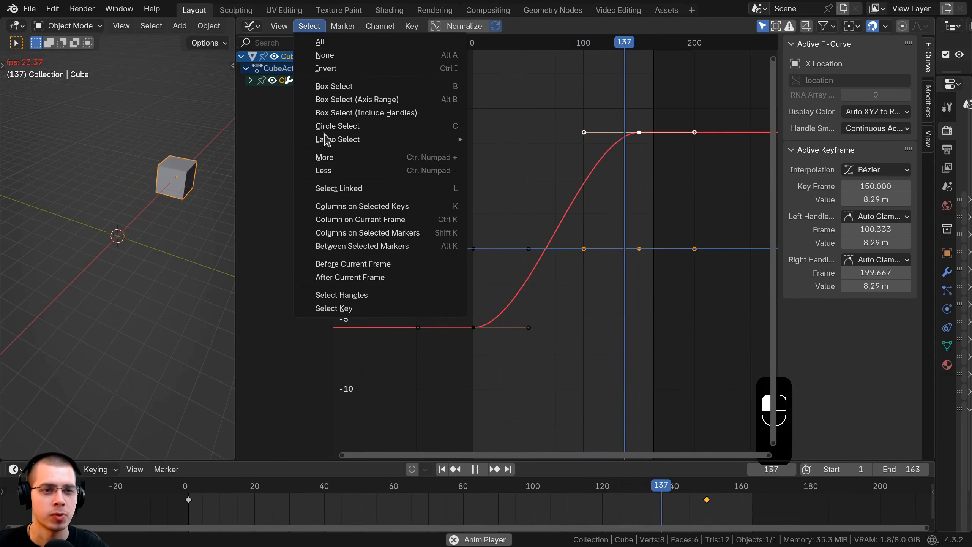
Examine the cube's X Location curve between its two keyframes at different zoom levels and horizontal scales.
{"action": "middle_click_drag", "start_coordinate": [613, 220], "coordinate": [596, 217]}
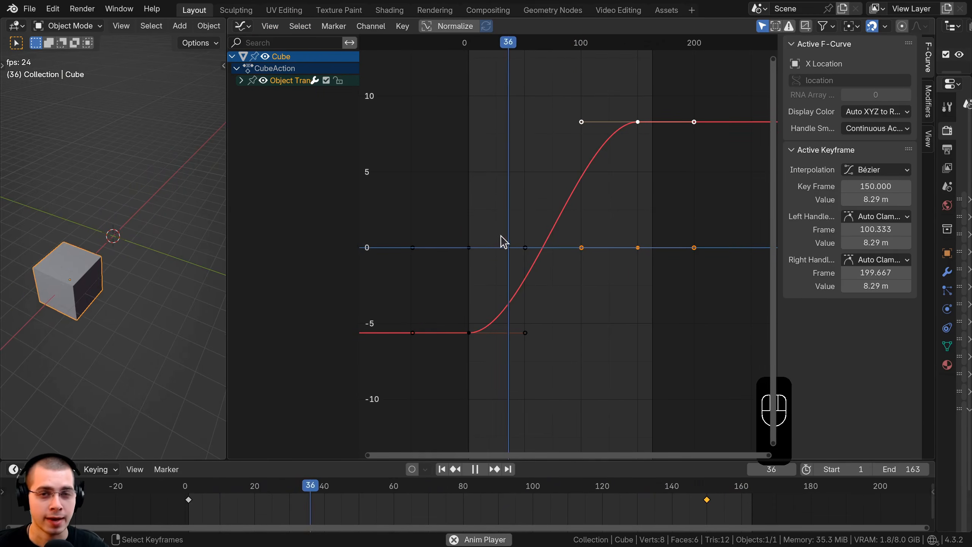
{"action": "scroll", "coordinate": [581, 246], "scroll_direction": "down", "scroll_amount": 5}
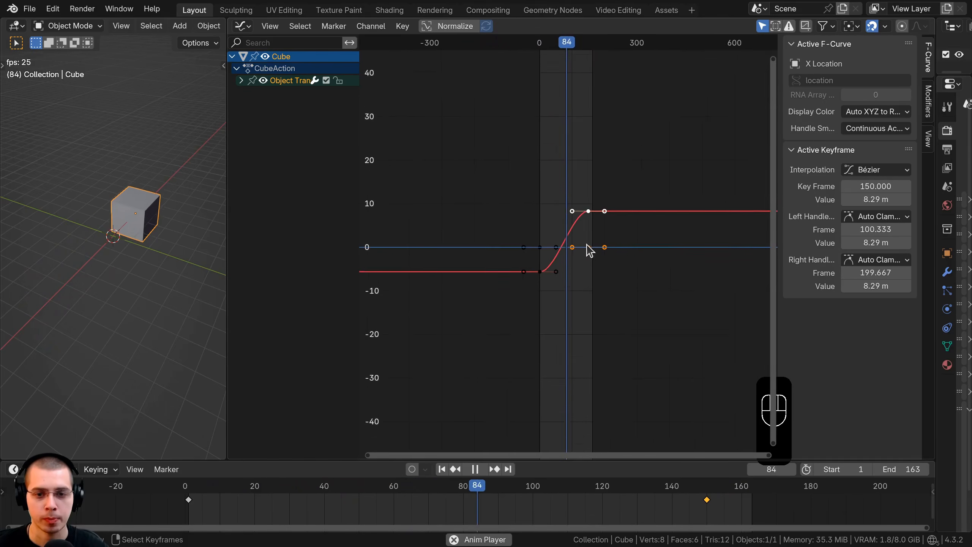
{"action": "scroll", "coordinate": [582, 243], "scroll_direction": "up", "scroll_amount": 4}
{"action": "scroll", "coordinate": [581, 247], "scroll_direction": "up", "scroll_amount": 3}
{"action": "scroll", "coordinate": [582, 247], "scroll_direction": "down", "scroll_amount": 1}
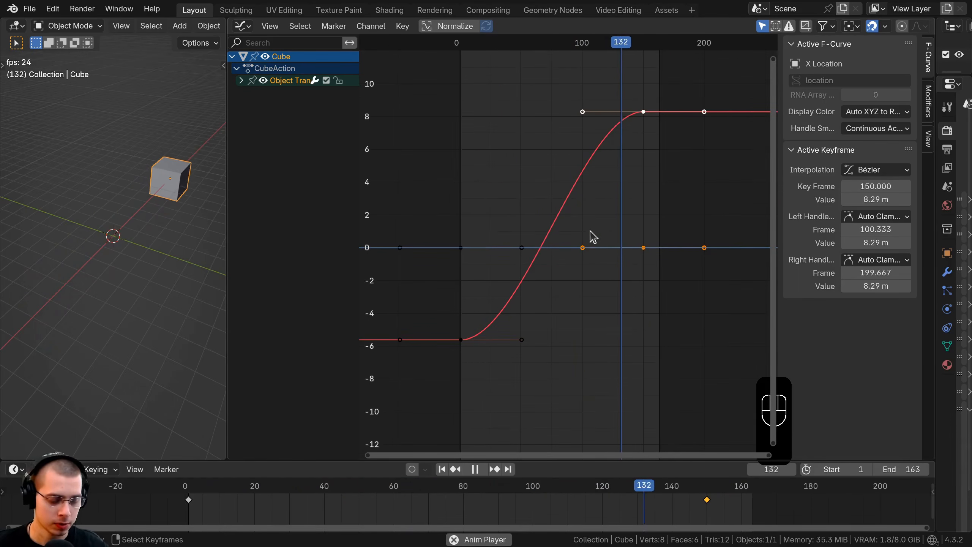
{"action": "middle_click_drag", "start_coordinate": [570, 147], "coordinate": [596, 147]}
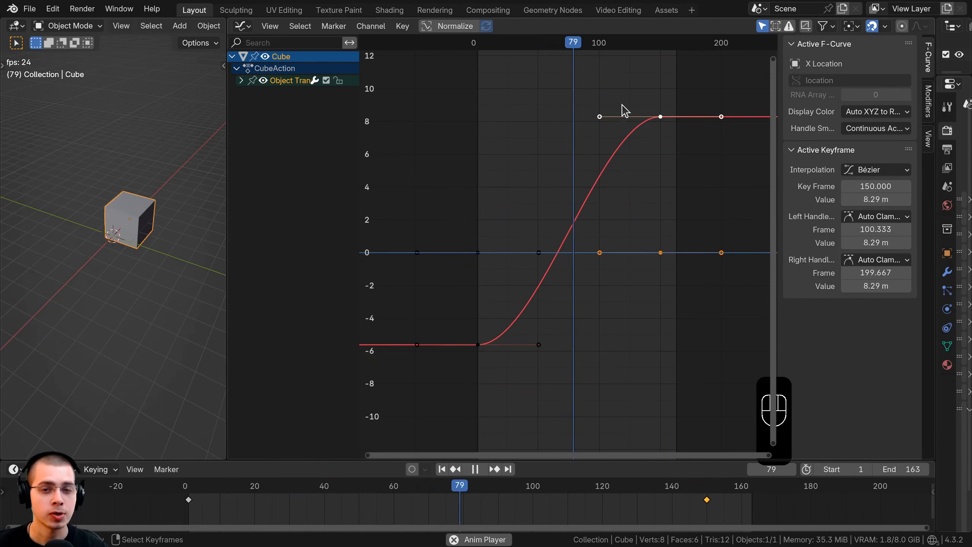
{"action": "middle_click_drag", "start_coordinate": [628, 98], "coordinate": [541, 106], "text": "ctrl"}
{"action": "middle_click_drag", "start_coordinate": [629, 149], "coordinate": [579, 155]}
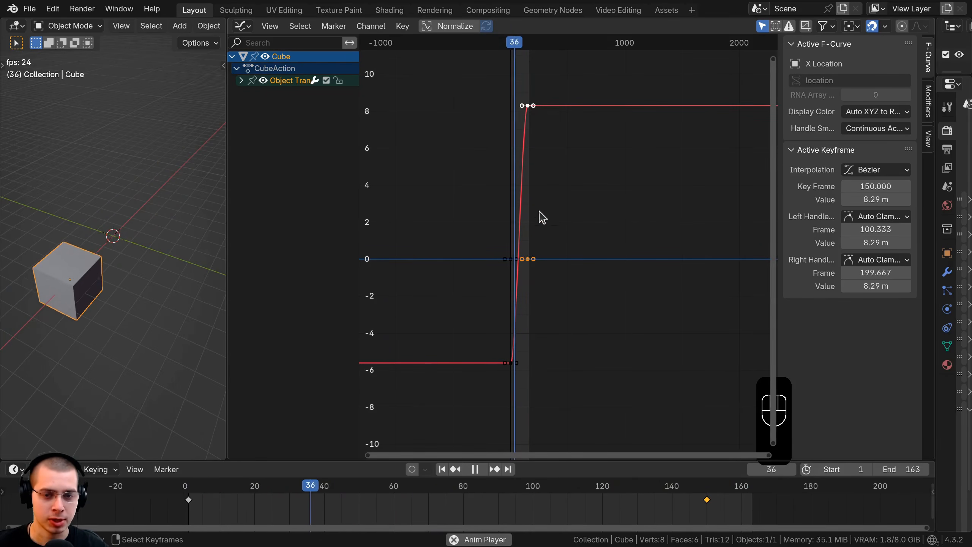
{"action": "middle_click_drag", "start_coordinate": [557, 135], "coordinate": [614, 199], "text": "ctrl"}
{"action": "middle_click_drag", "start_coordinate": [496, 284], "coordinate": [815, 271]}
{"action": "middle_click_drag", "start_coordinate": [551, 264], "coordinate": [584, 251], "text": "ctrl"}
{"action": "middle_click_drag", "start_coordinate": [584, 251], "coordinate": [568, 259]}
{"action": "middle_click_drag", "start_coordinate": [568, 258], "coordinate": [571, 237], "text": "ctrl"}
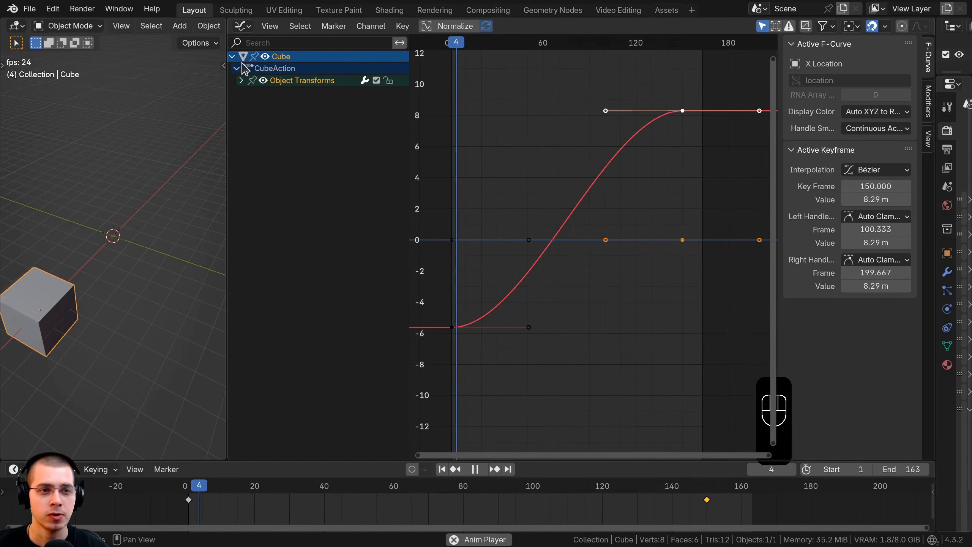
Expand the Object Transforms group to show its channels, and collapse the whole hierarchy back to the Cube entry.
{"action": "left_click", "coordinate": [242, 80]}
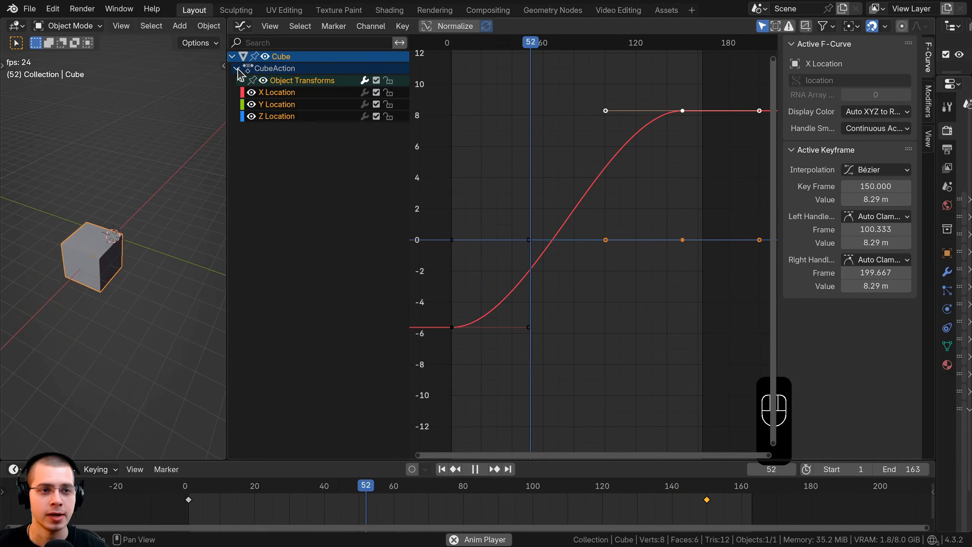
{"action": "left_click", "coordinate": [242, 81]}
{"action": "left_click", "coordinate": [237, 68]}
{"action": "left_click", "coordinate": [232, 56]}
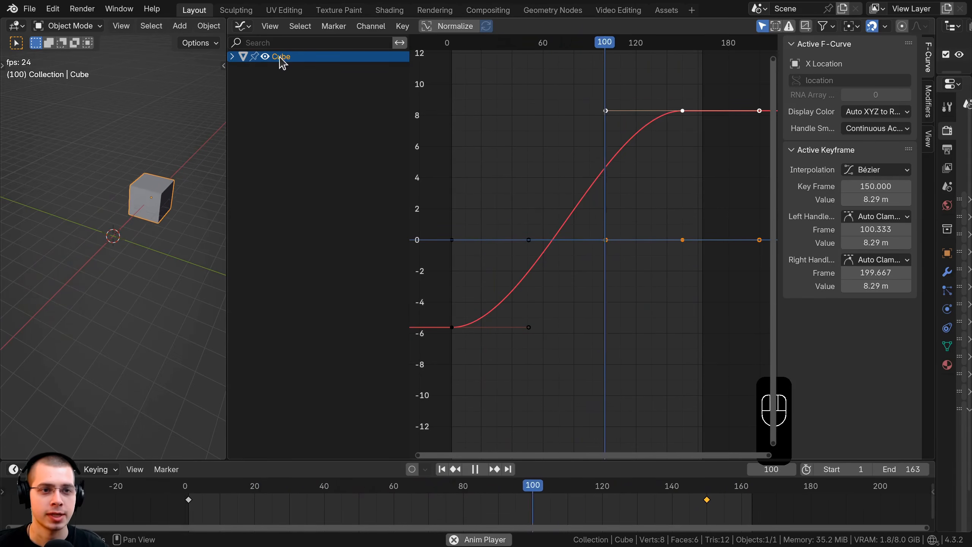
Deselect the cube, add a plane mesh and move it beyond the green Y axis line, away from the cube.
{"action": "key", "text": "alt+a"}
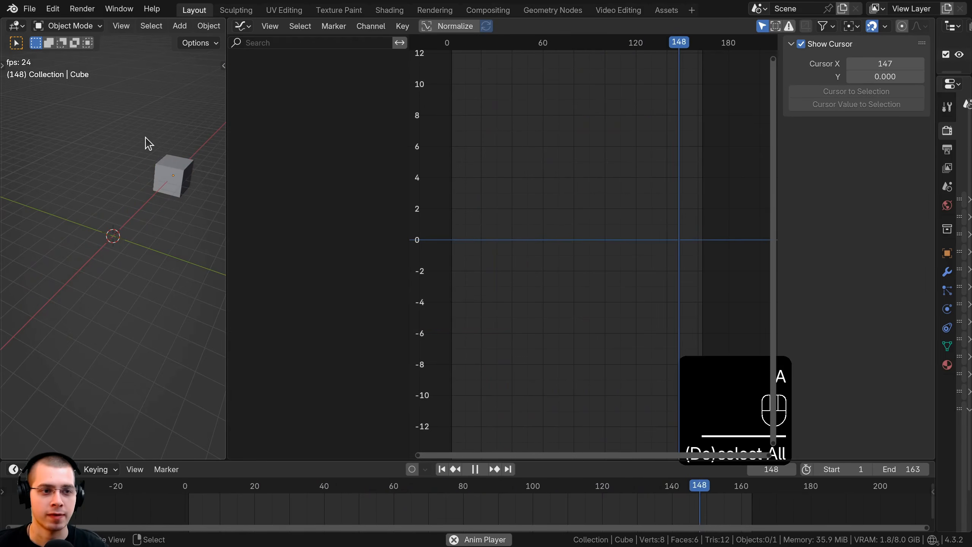
{"action": "key", "text": "shift+a"}
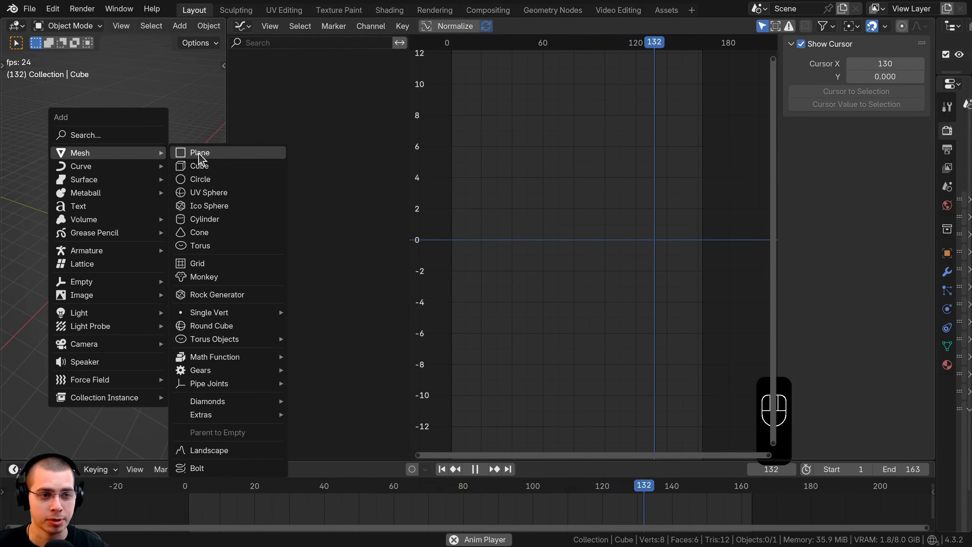
{"action": "left_click", "coordinate": [199, 153]}
{"action": "key", "text": "g"}
{"action": "left_click", "coordinate": [56, 168]}
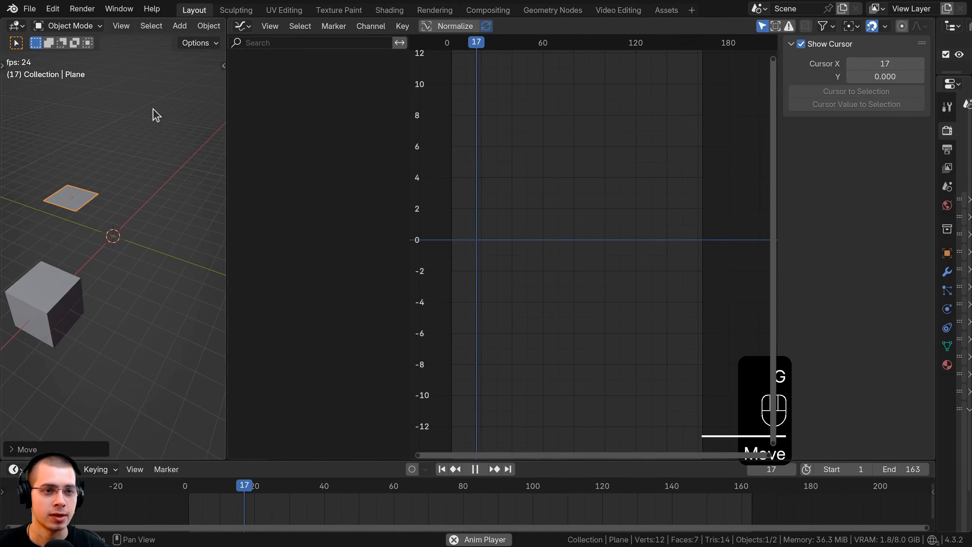
{"action": "key", "text": "g"}
{"action": "left_click", "coordinate": [86, 152]}
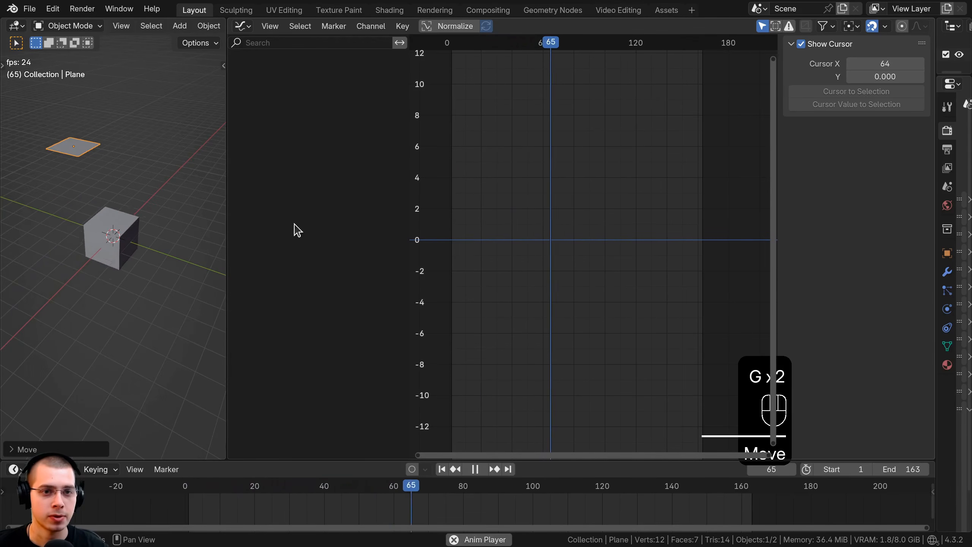
Delete the plane and select the animated cube again.
{"action": "key", "text": "x"}
{"action": "left_click", "coordinate": [142, 148]}
{"action": "left_click", "coordinate": [169, 178]}
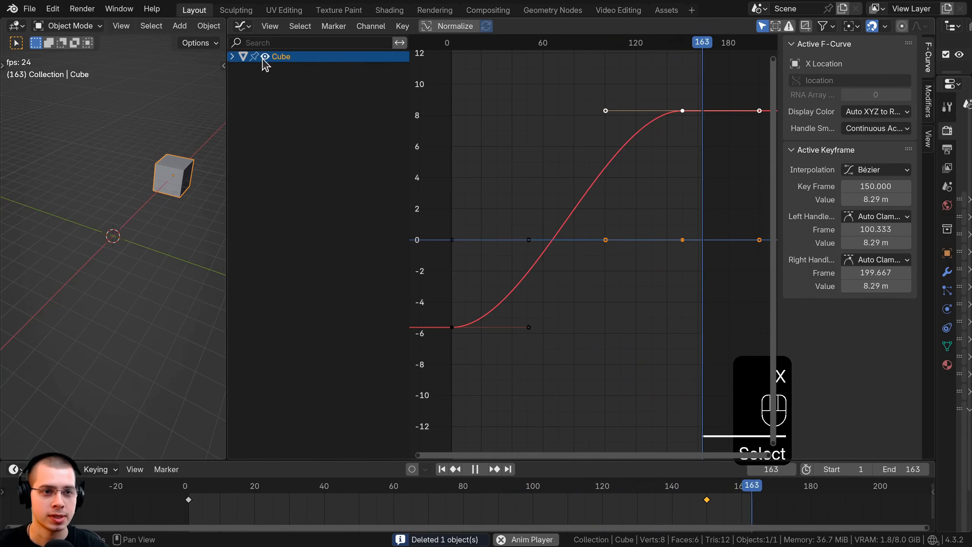
Expand Cube, CubeAction and Object Transforms in the channel list to show the individual location channels.
{"action": "left_click", "coordinate": [232, 57]}
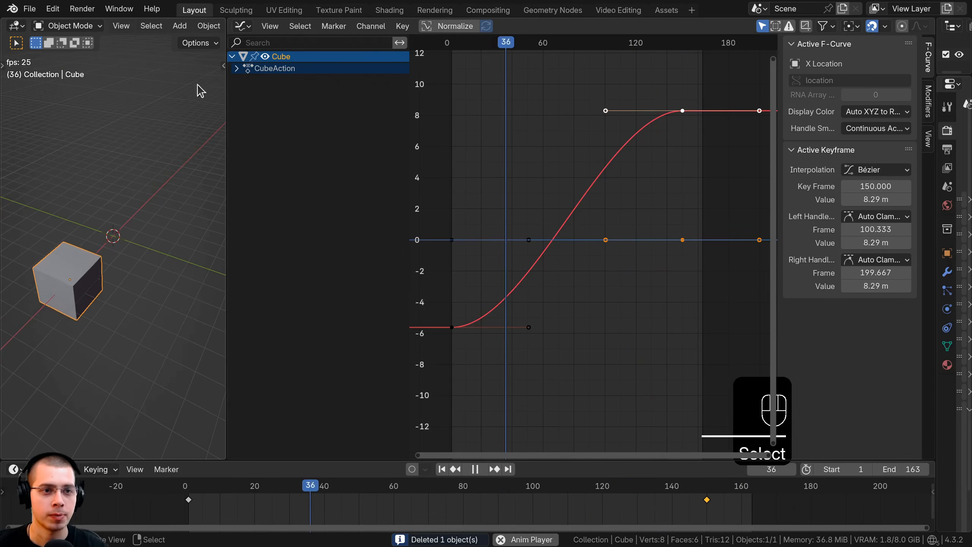
{"action": "left_click", "coordinate": [237, 68]}
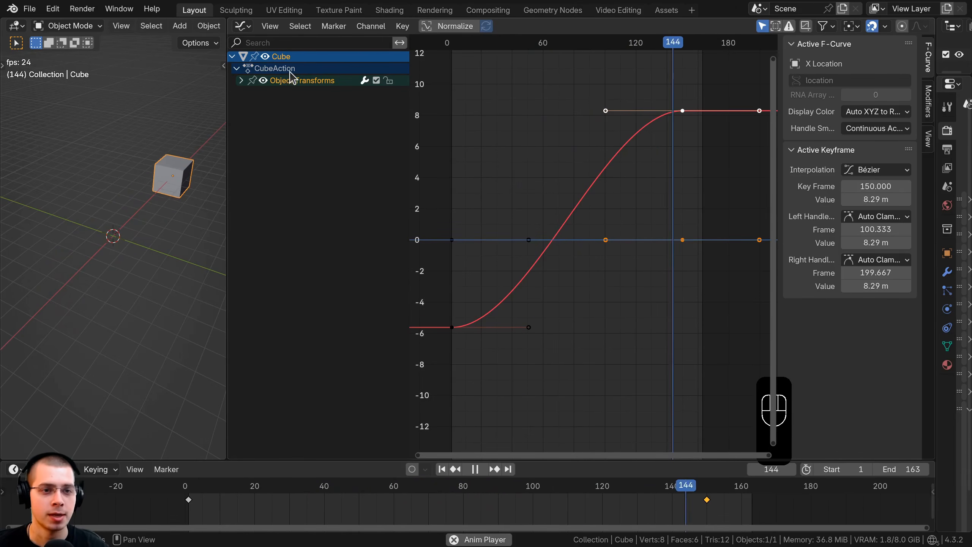
{"action": "left_click", "coordinate": [241, 80]}
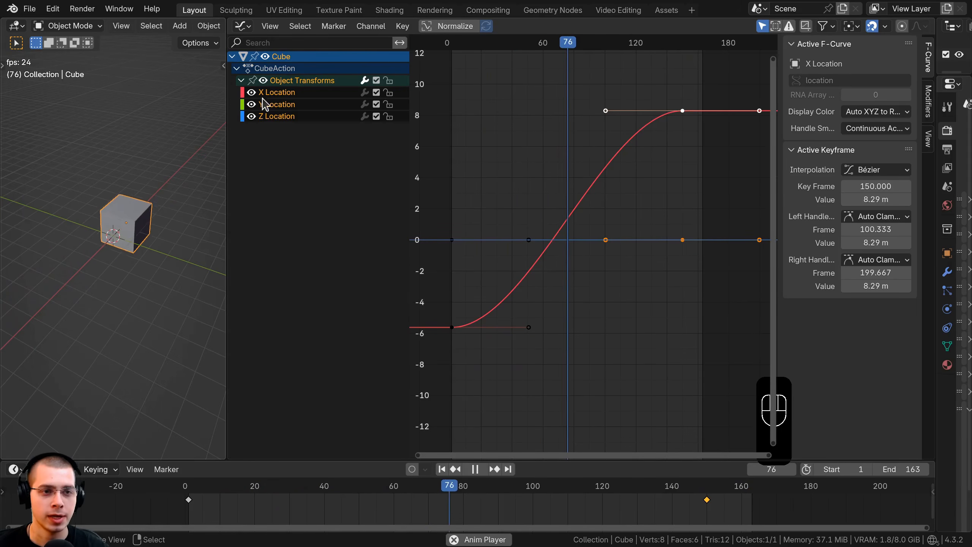
Select the X, Y and Z Location channels in turn and compare their curves with the cube's movement in the viewport.
{"action": "left_click", "coordinate": [275, 93]}
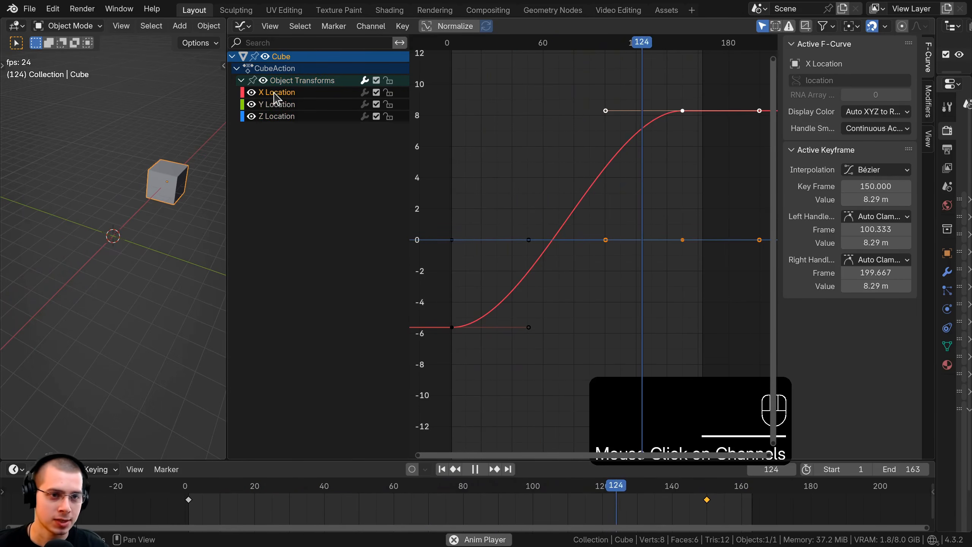
{"action": "left_click", "coordinate": [276, 117]}
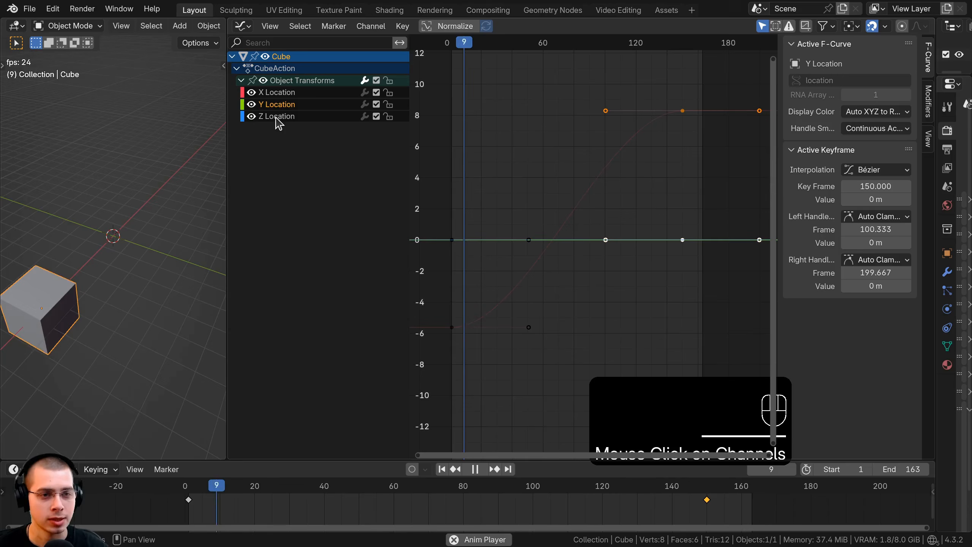
{"action": "left_click", "coordinate": [296, 92]}
{"action": "left_click", "coordinate": [296, 104]}
{"action": "left_click", "coordinate": [292, 93]}
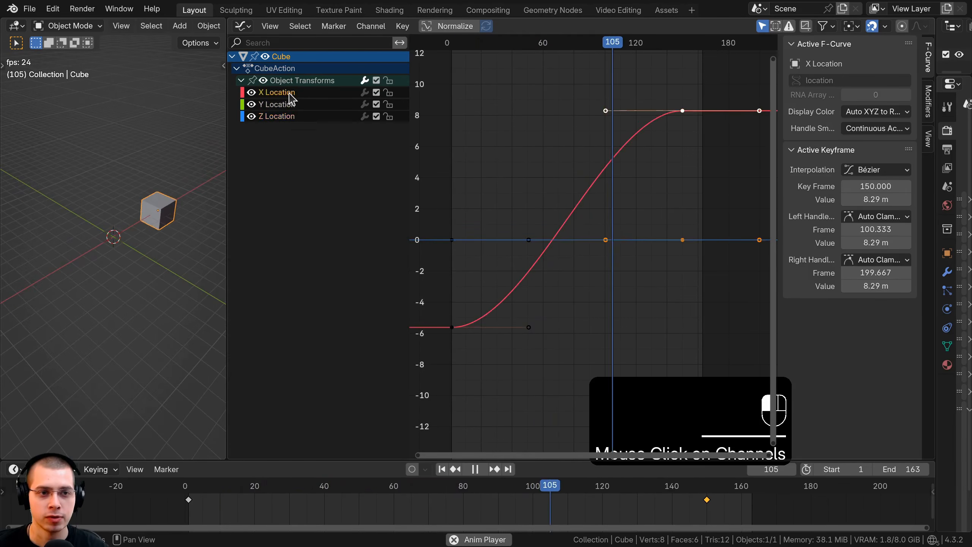
{"action": "middle_click_drag", "start_coordinate": [214, 197], "coordinate": [56, 247]}
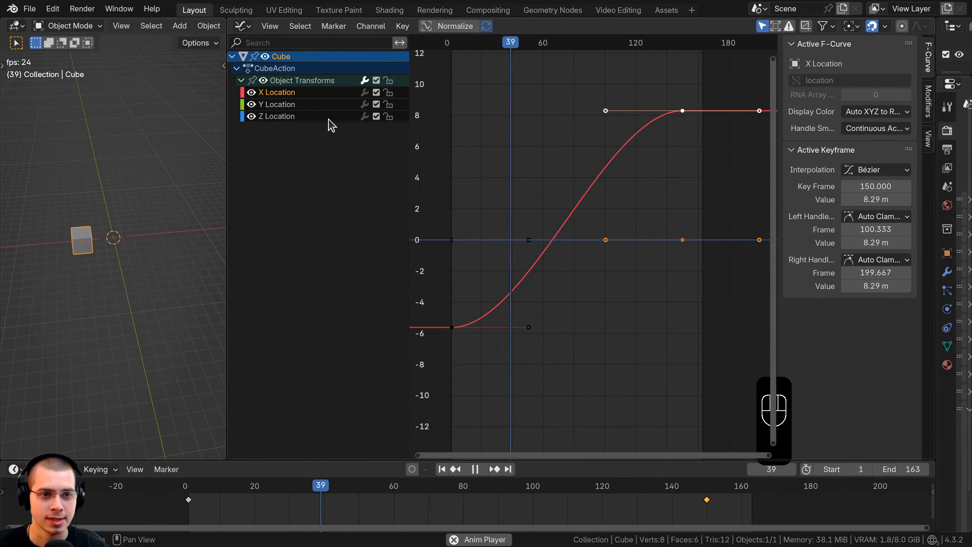
{"action": "left_click", "coordinate": [293, 93]}
{"action": "left_click", "coordinate": [291, 103]}
{"action": "left_click", "coordinate": [288, 93]}
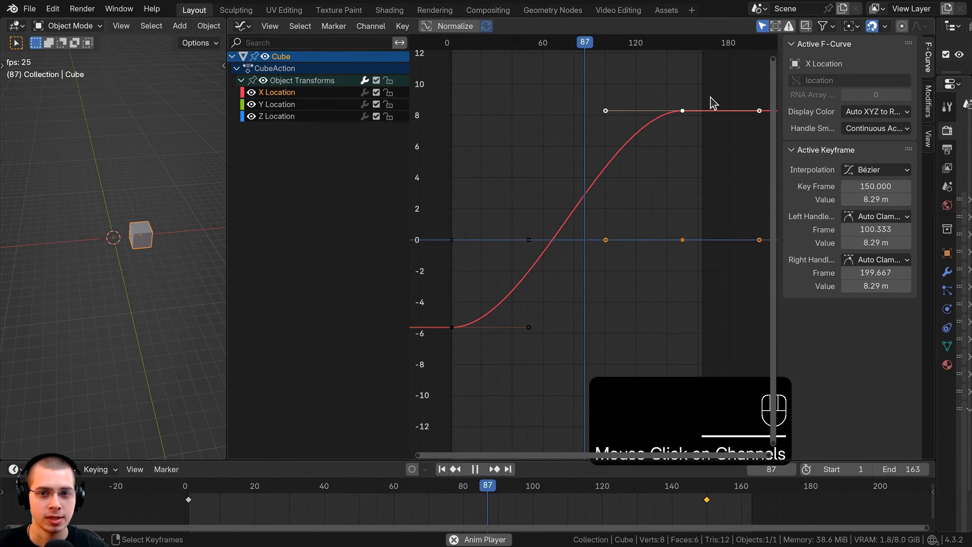
Inspect the Y and Z Location curves closely and make X Location the active channel again.
{"action": "left_click", "coordinate": [289, 105]}
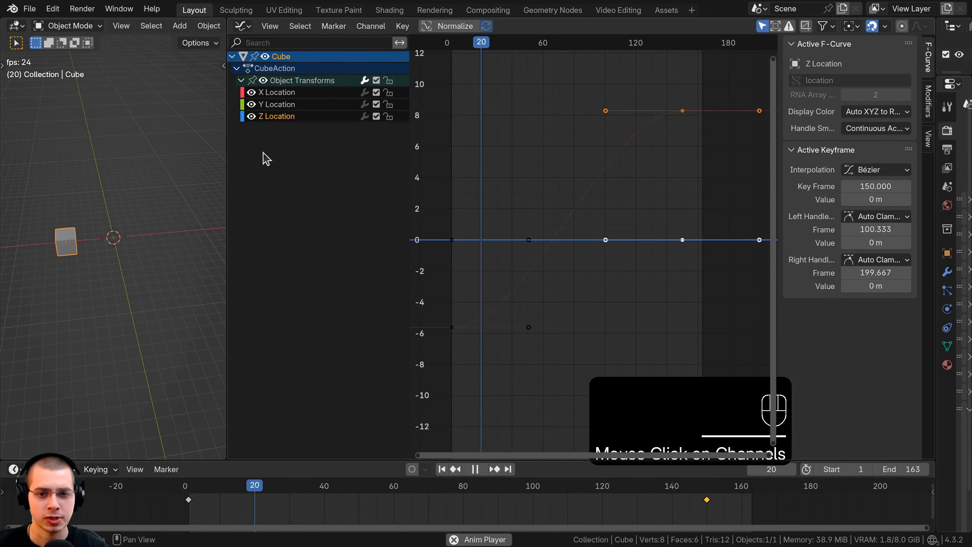
{"action": "scroll", "coordinate": [583, 288], "scroll_direction": "down", "scroll_amount": 5}
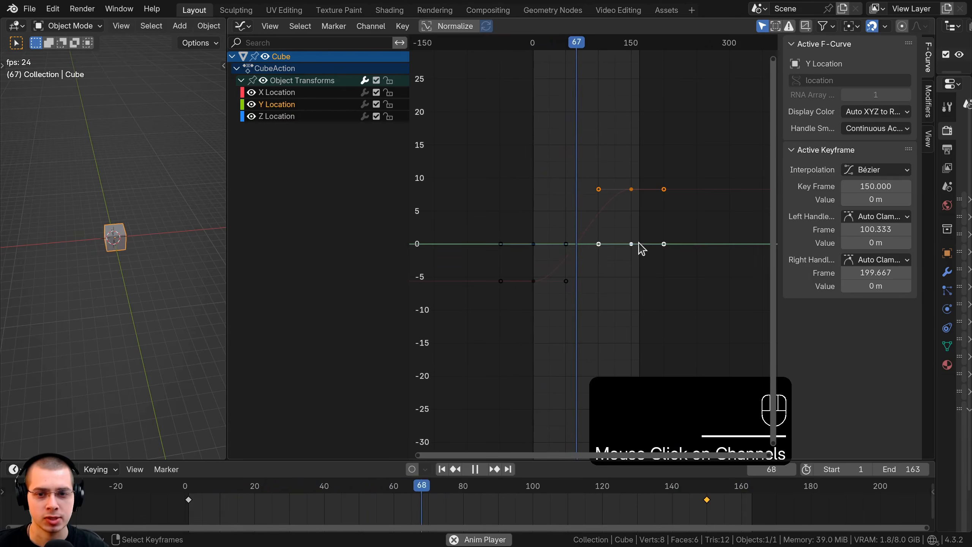
{"action": "scroll", "coordinate": [641, 248], "scroll_direction": "up", "scroll_amount": 3}
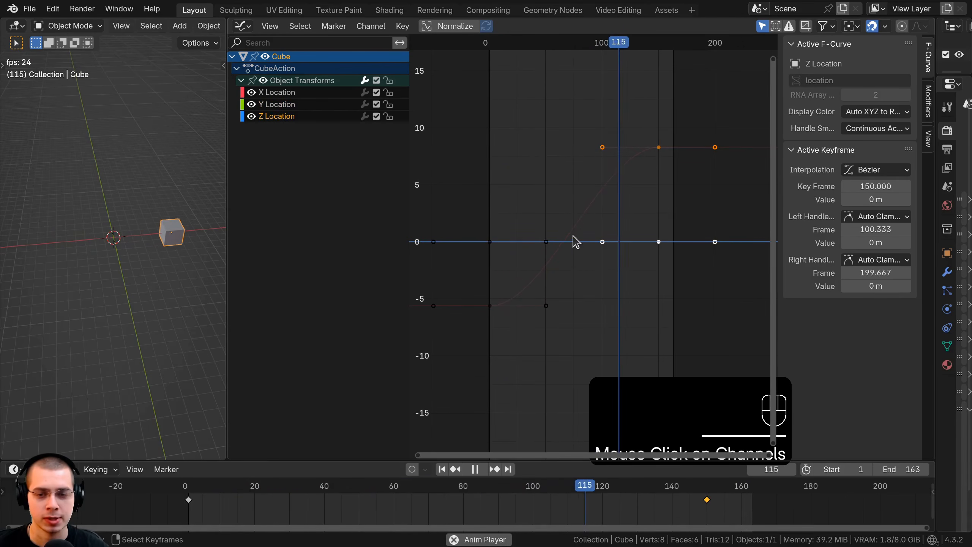
{"action": "scroll", "coordinate": [604, 204], "scroll_direction": "up", "scroll_amount": 1}
{"action": "left_click", "coordinate": [294, 94]}
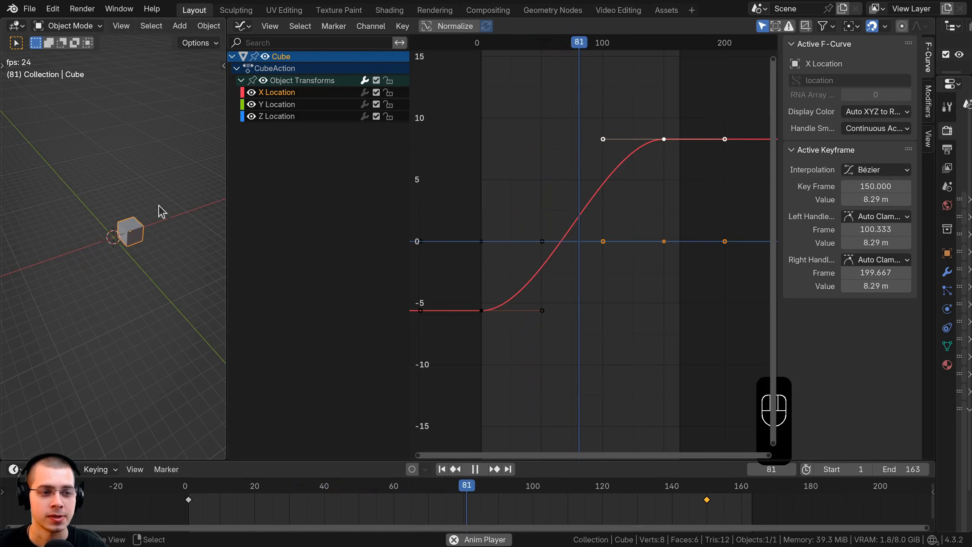
Stop the playback and insert a Rotation keyframe for the cube at frame 25.
{"action": "key", "text": "space"}
{"action": "left_click", "coordinate": [272, 485]}
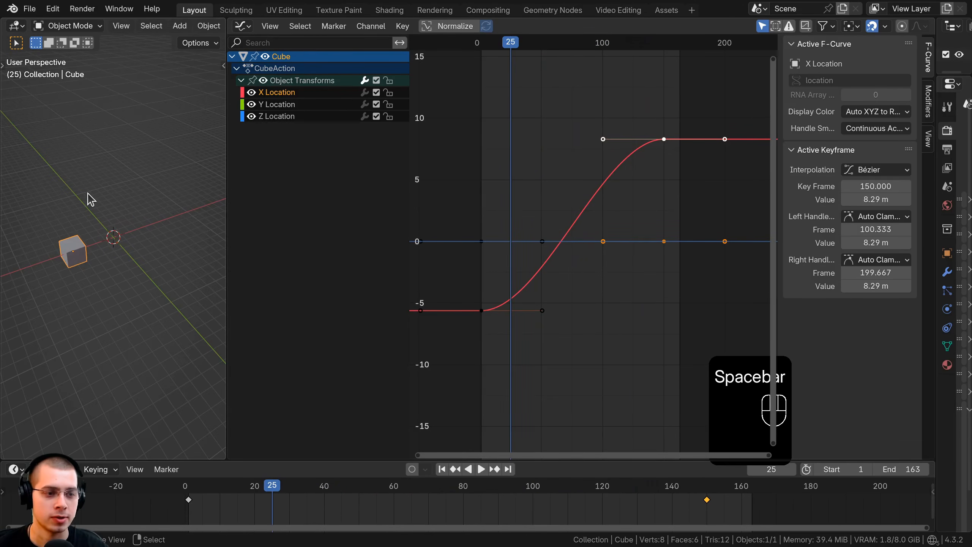
{"action": "key", "text": "k"}
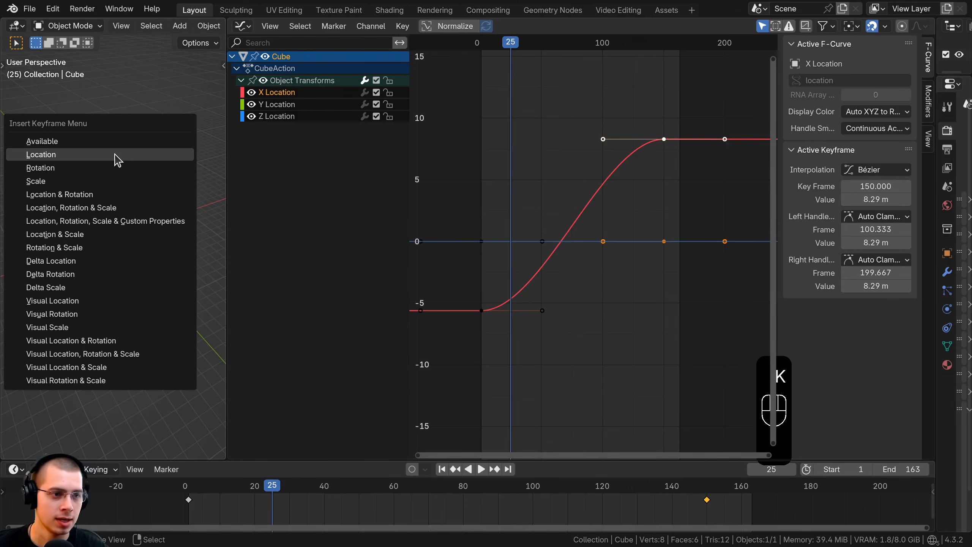
{"action": "left_click", "coordinate": [46, 171]}
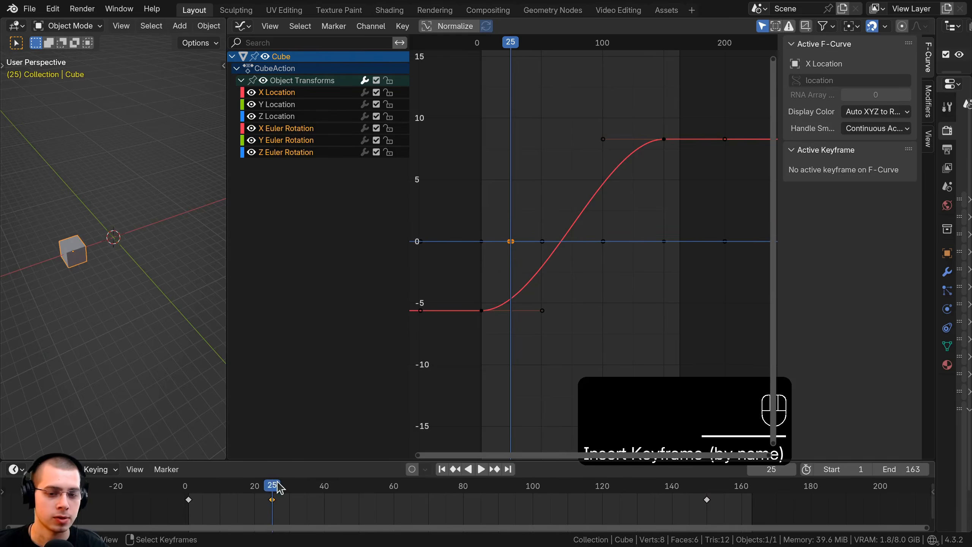
Rotate the cube at frame 128 and insert a Rotation keyframe there, and select the keyframe at frame 25.
{"action": "left_click_drag", "start_coordinate": [280, 487], "coordinate": [630, 490]}
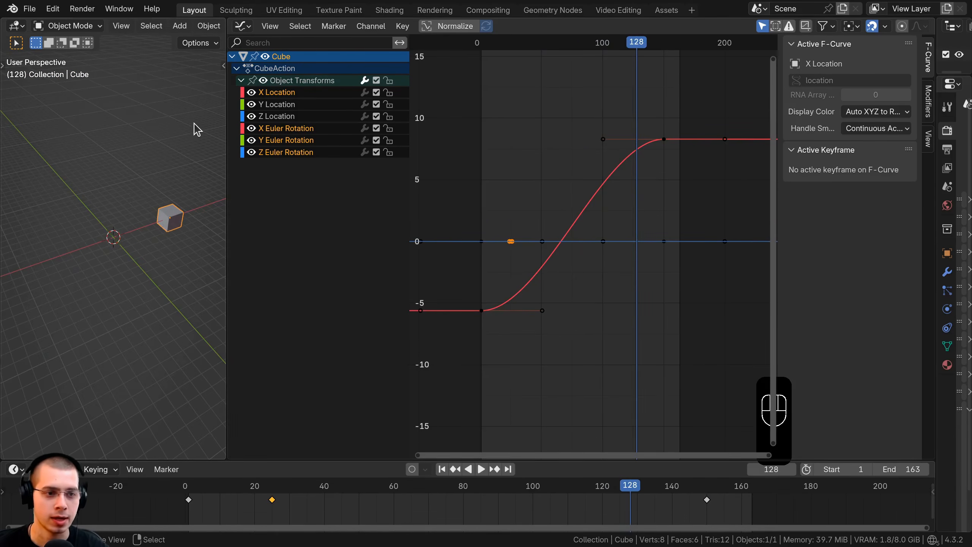
{"action": "key", "text": "r"}
{"action": "left_click", "coordinate": [152, 305]}
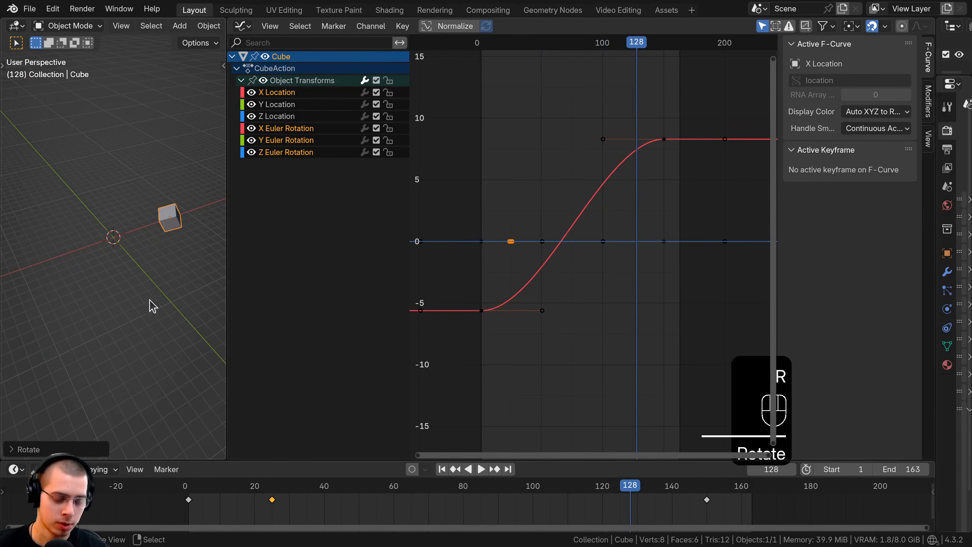
{"action": "key", "text": "k"}
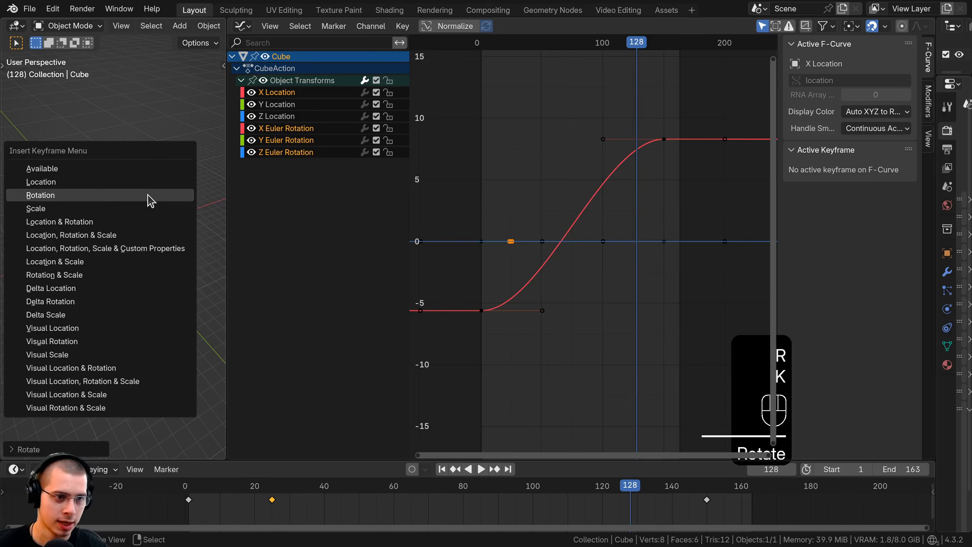
{"action": "left_click", "coordinate": [55, 196]}
{"action": "left_click", "coordinate": [272, 500]}
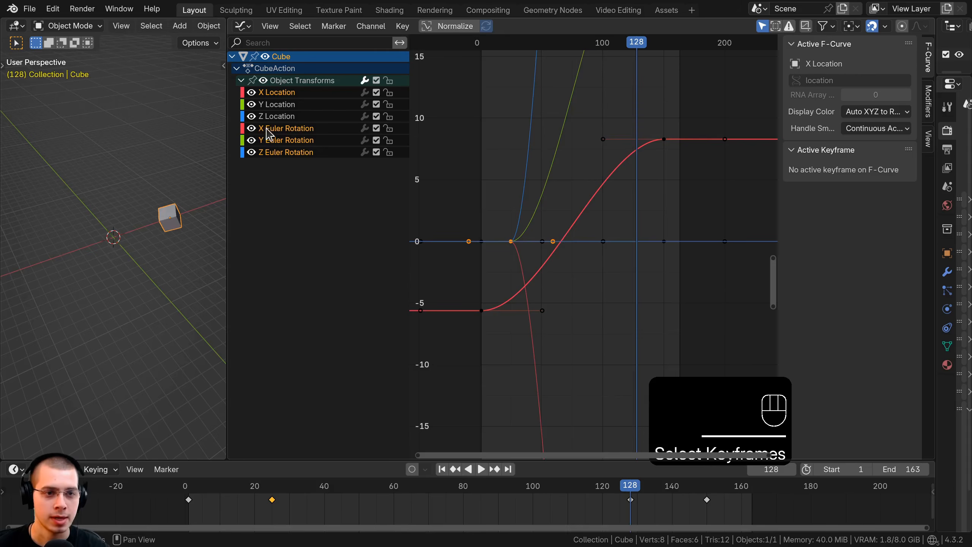
Select the X, Y and Z Euler Rotation channels in turn to examine how each curve starts.
{"action": "left_click", "coordinate": [281, 130]}
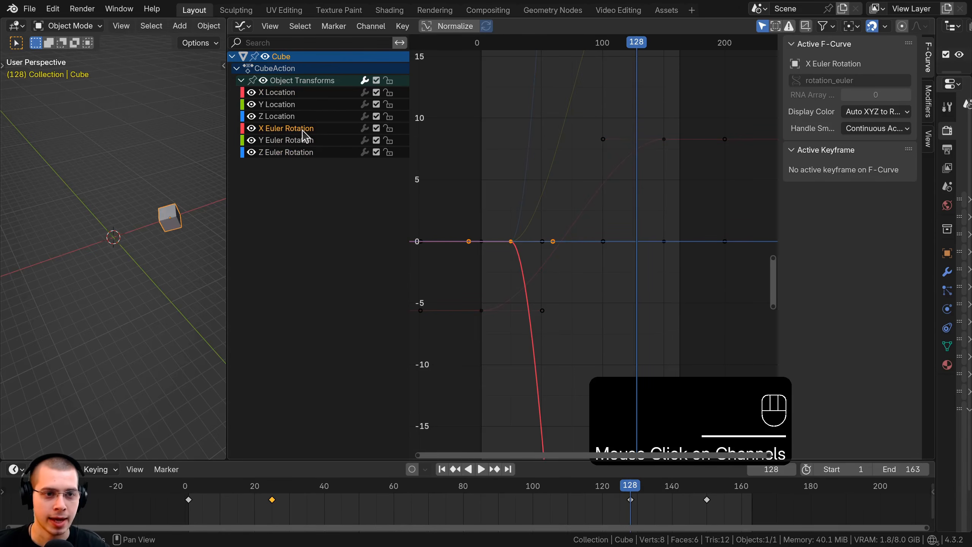
{"action": "left_click", "coordinate": [283, 141]}
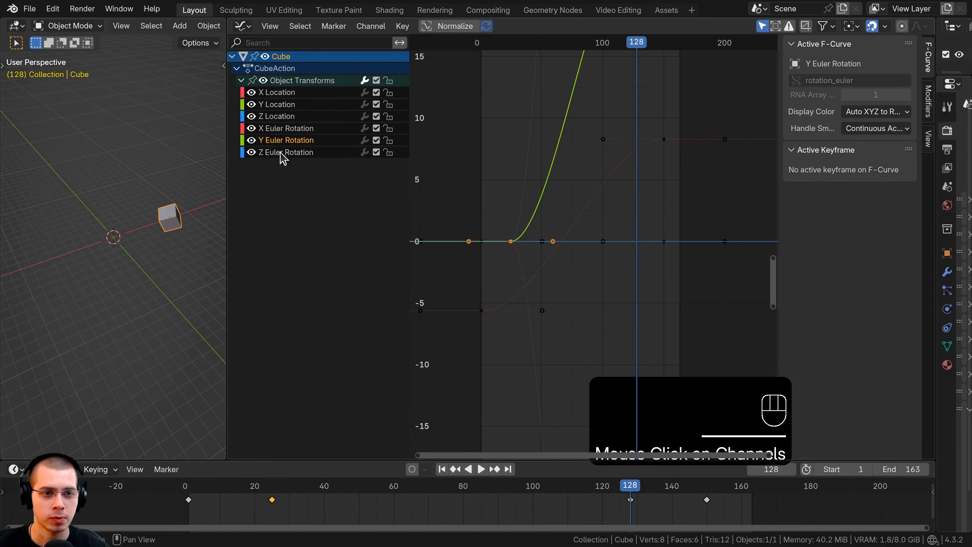
{"action": "left_click", "coordinate": [302, 152]}
{"action": "scroll", "coordinate": [527, 241], "scroll_direction": "down", "scroll_amount": 2}
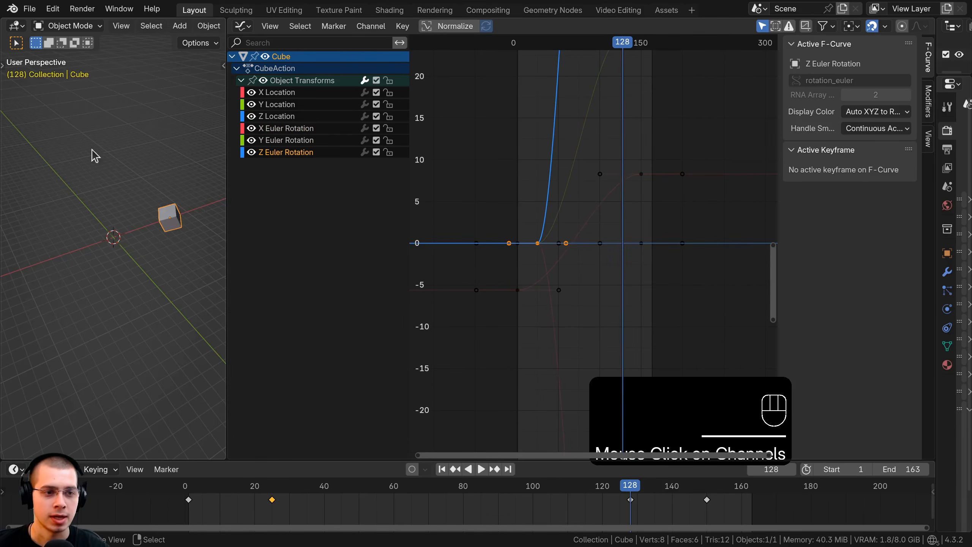
{"action": "left_click", "coordinate": [300, 130]}
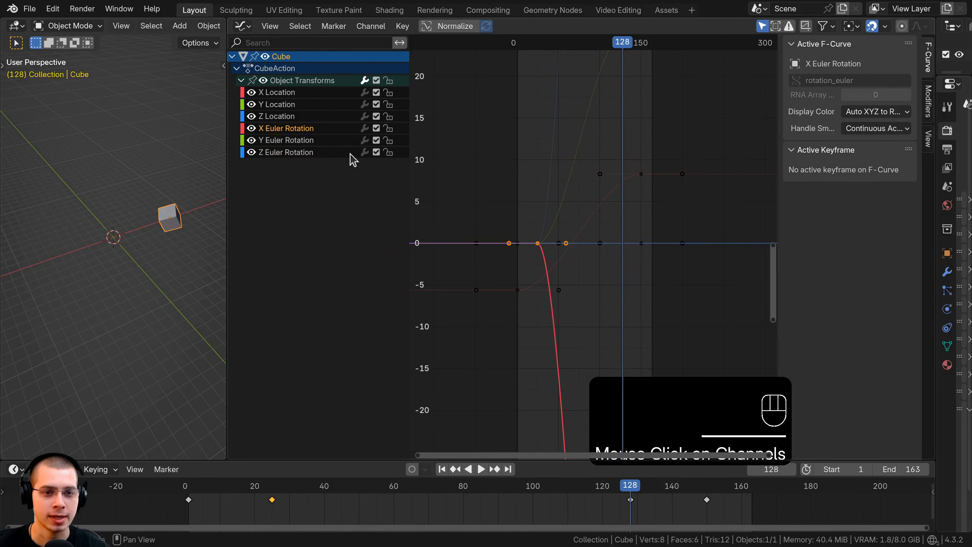
{"action": "left_click", "coordinate": [292, 140]}
{"action": "left_click", "coordinate": [295, 152]}
Compare the full height of the X, Y and Z Euler Rotation curves, ending with X Euler Rotation active.
{"action": "middle_click_drag", "start_coordinate": [538, 229], "coordinate": [543, 244], "text": "ctrl"}
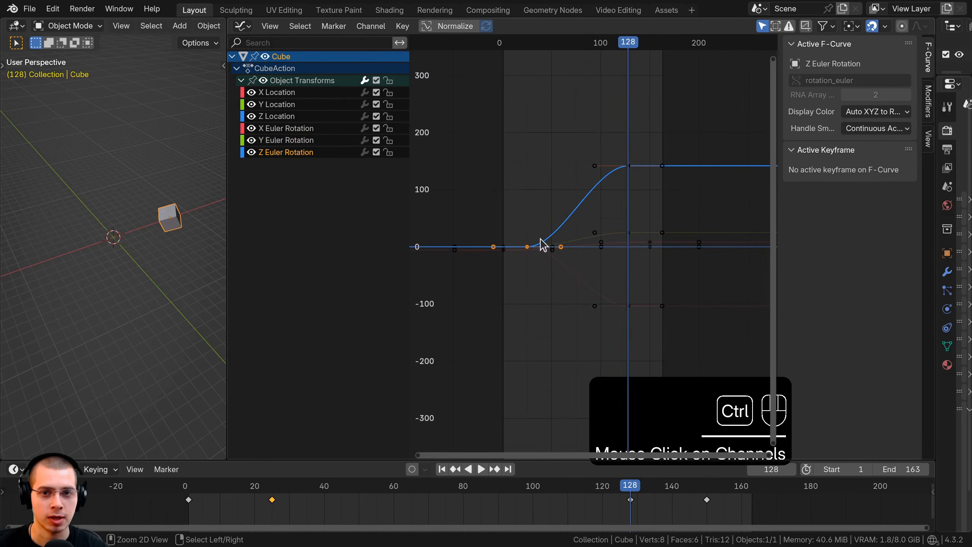
{"action": "left_click", "coordinate": [286, 130]}
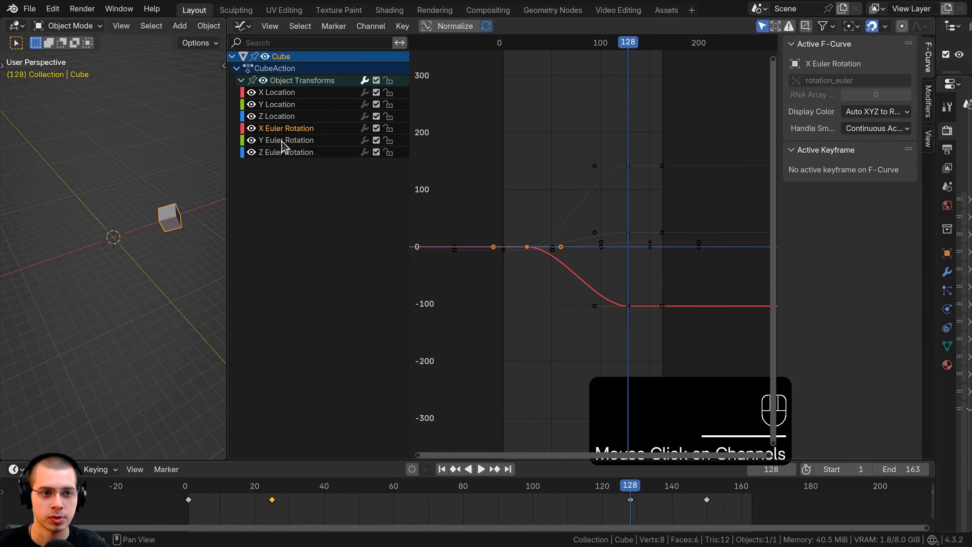
{"action": "left_click", "coordinate": [300, 140]}
{"action": "left_click", "coordinate": [284, 152]}
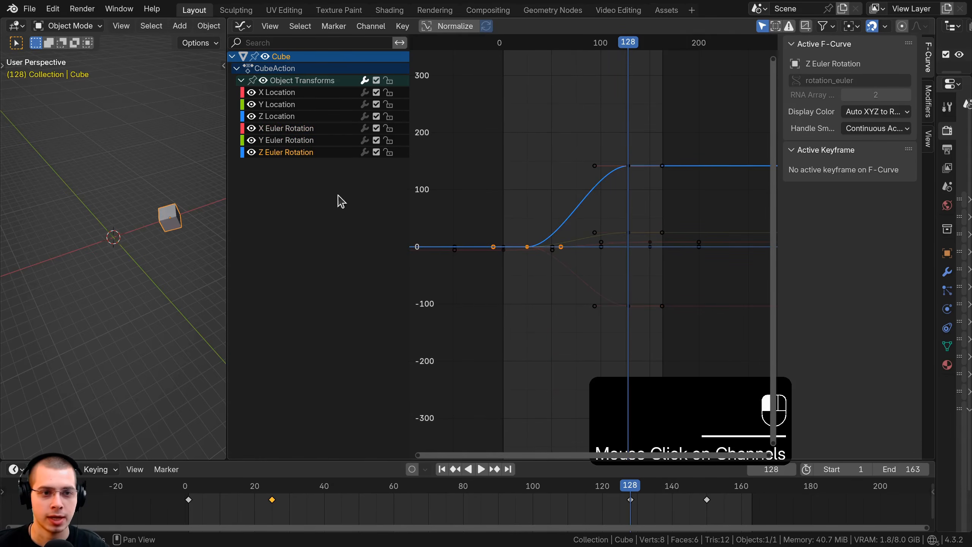
{"action": "left_click", "coordinate": [287, 129]}
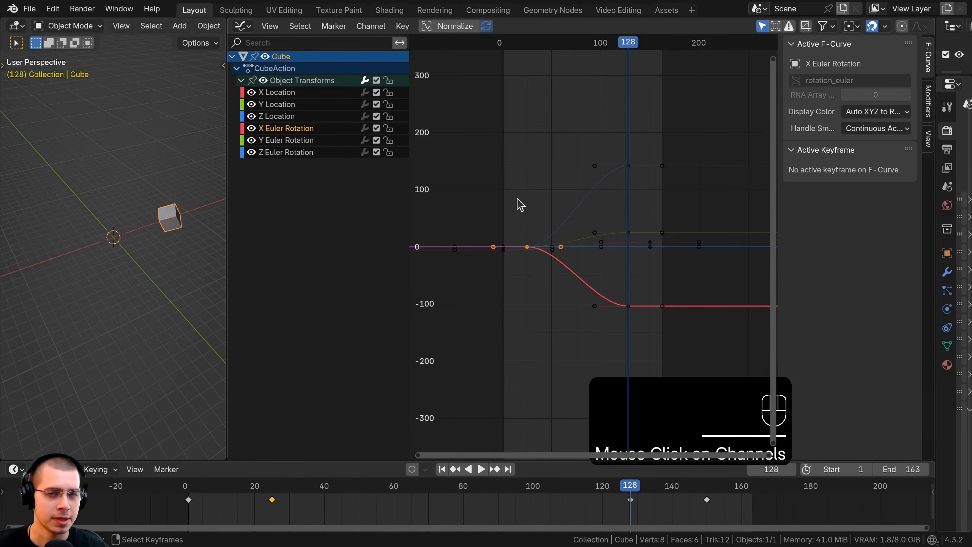
Undo the curve selections and the cube's rotation keyframes, going back to the animation with only location channels.
{"action": "key", "text": "ctrl+z"}
{"action": "key", "text": "ctrl+z"}
{"action": "key", "text": "ctrl+z"}
{"action": "key", "text": "ctrl+z"}
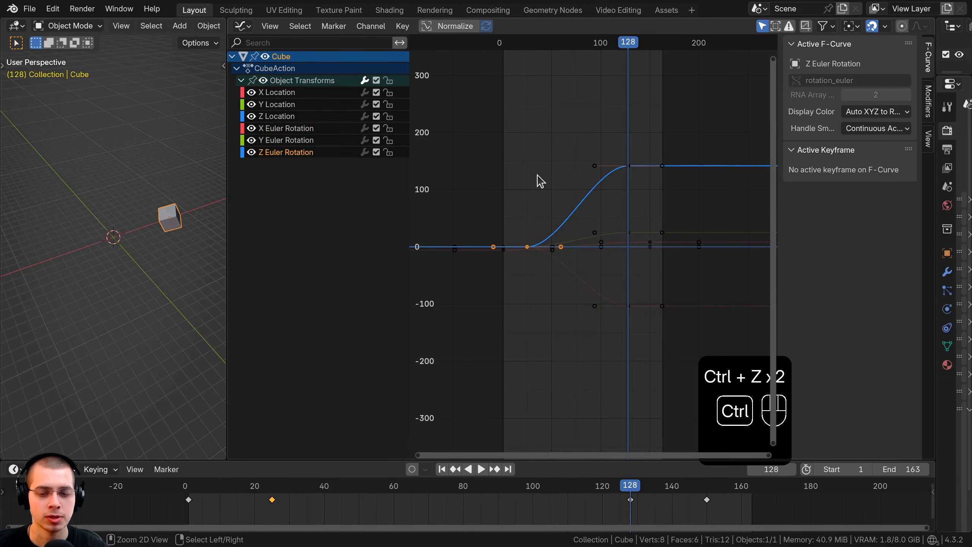
{"action": "key", "text": "ctrl+z"}
{"action": "key", "text": "ctrl+z"}
{"action": "key", "text": "ctrl+z"}
{"action": "key", "text": "ctrl+z"}
{"action": "key", "text": "ctrl+z"}
{"action": "key", "text": "ctrl+z"}
{"action": "key", "text": "ctrl+z"}
{"action": "key", "text": "ctrl+z"}
{"action": "key", "text": "ctrl+z"}
{"action": "key", "text": "ctrl+z"}
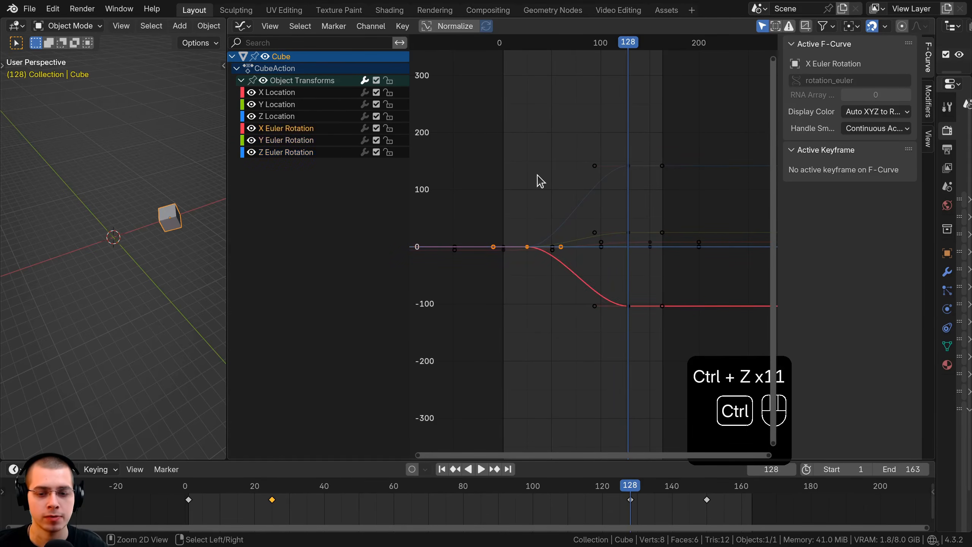
{"action": "key", "text": "ctrl+z"}
{"action": "key", "text": "ctrl+z"}
{"action": "key", "text": "ctrl+z"}
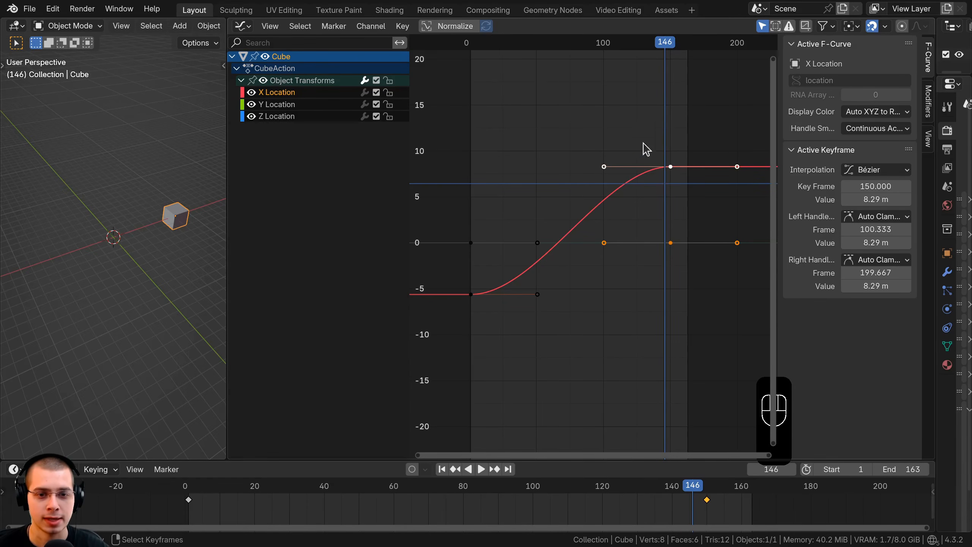
Move the location keyframes at frame 150 to frame 149 with X Location at about 7.79 m, and lock the X Location channel.
{"action": "left_click_drag", "start_coordinate": [667, 174], "coordinate": [666, 179]}
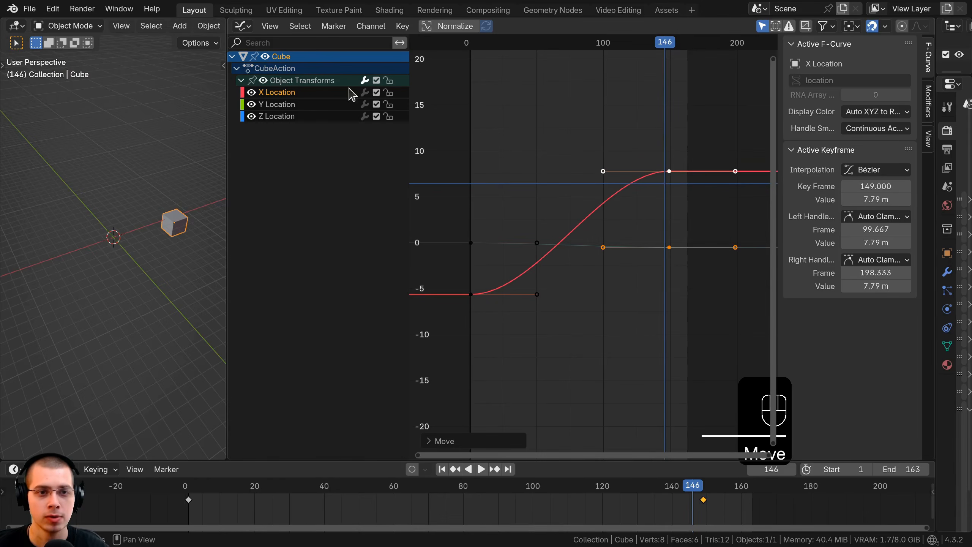
{"action": "left_click", "coordinate": [388, 93]}
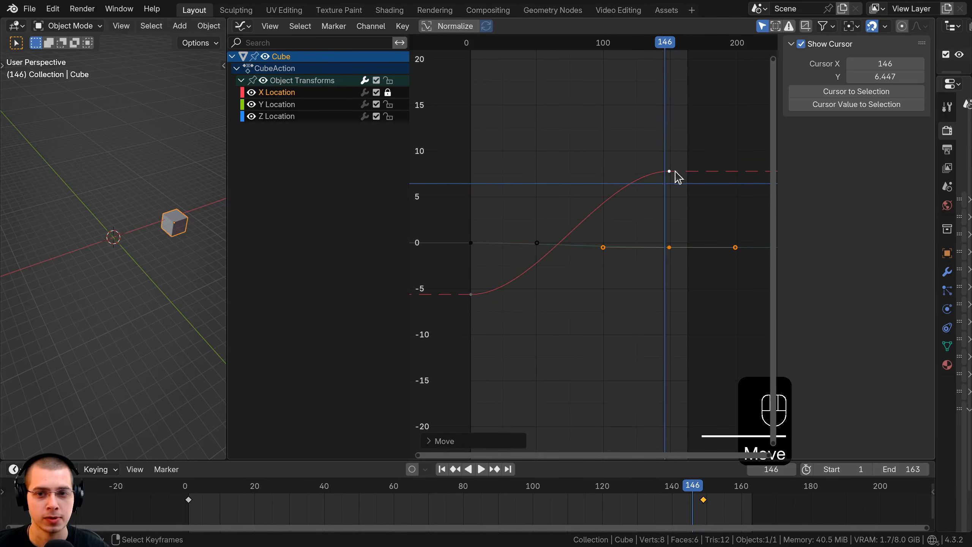
Try to move the locked X Location keyframe at frame 149 in the graph.
{"action": "right_click_drag", "start_coordinate": [670, 173], "coordinate": [662, 164]}
{"action": "right_click_drag", "start_coordinate": [668, 168], "coordinate": [671, 170]}
{"action": "left_click_drag", "start_coordinate": [679, 184], "coordinate": [669, 179]}
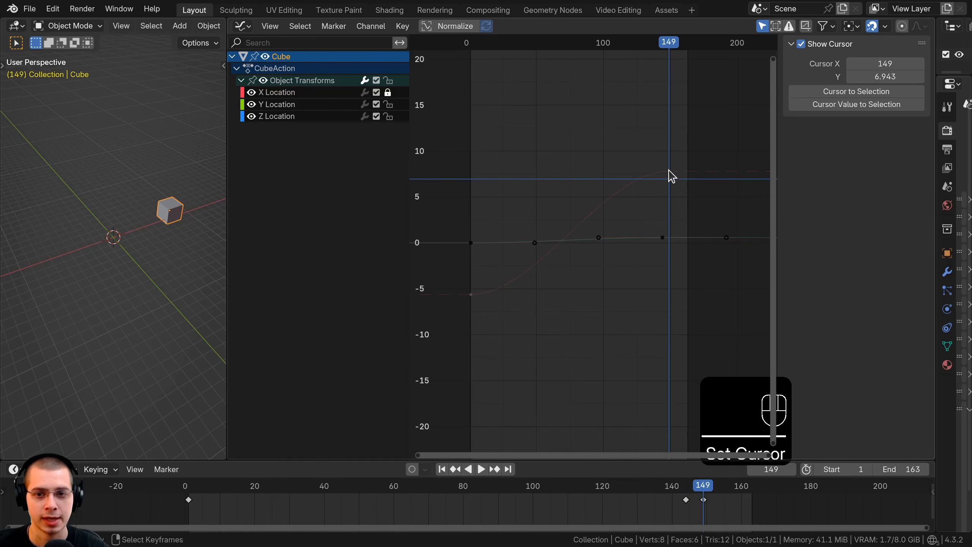
{"action": "left_click", "coordinate": [671, 176]}
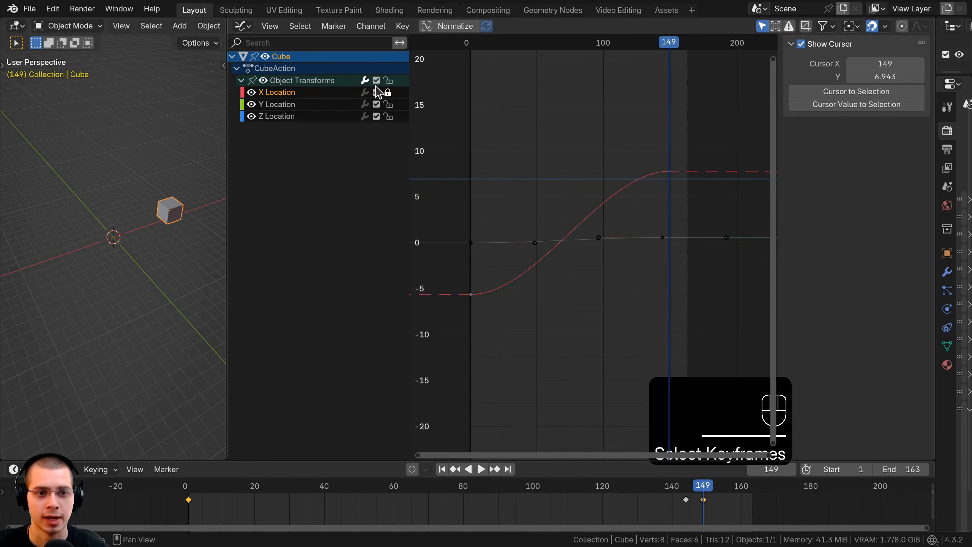
Unlock the X Location channel and switch its contribution to the animation off and on again.
{"action": "left_click", "coordinate": [388, 92]}
{"action": "left_click", "coordinate": [376, 92]}
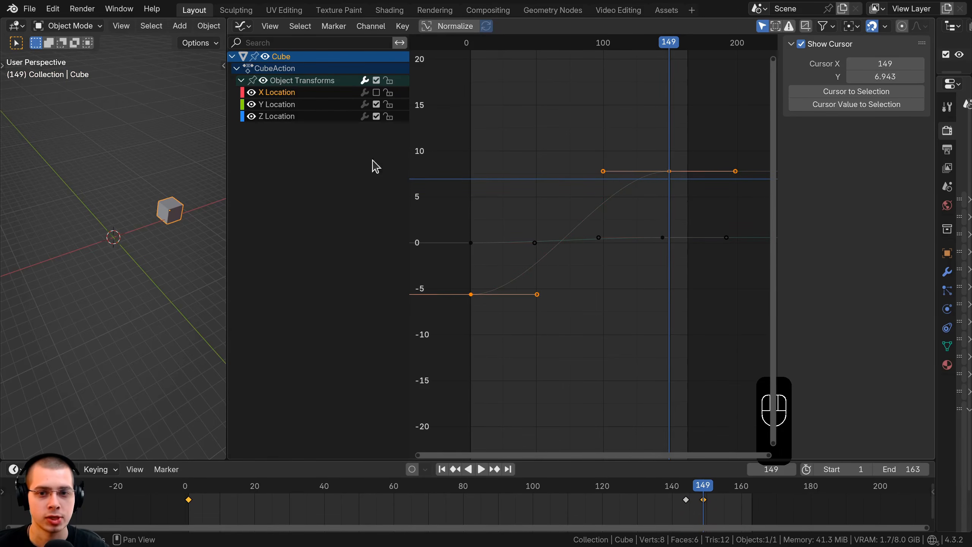
{"action": "left_click", "coordinate": [377, 93]}
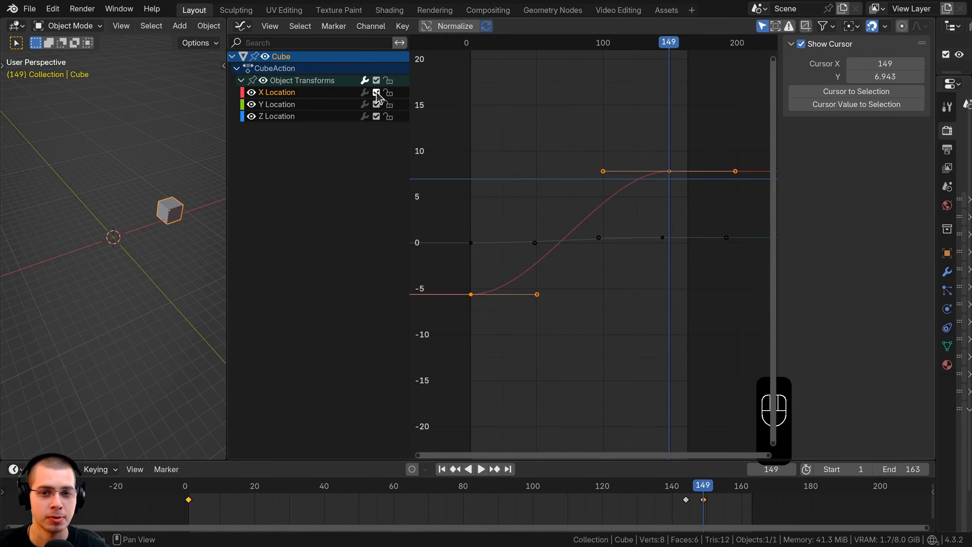
Delete the stray keyframe at frame 144 and move the keyframe at frame 149 to frame 150.
{"action": "scroll", "coordinate": [180, 205], "scroll_direction": "up", "scroll_amount": 3}
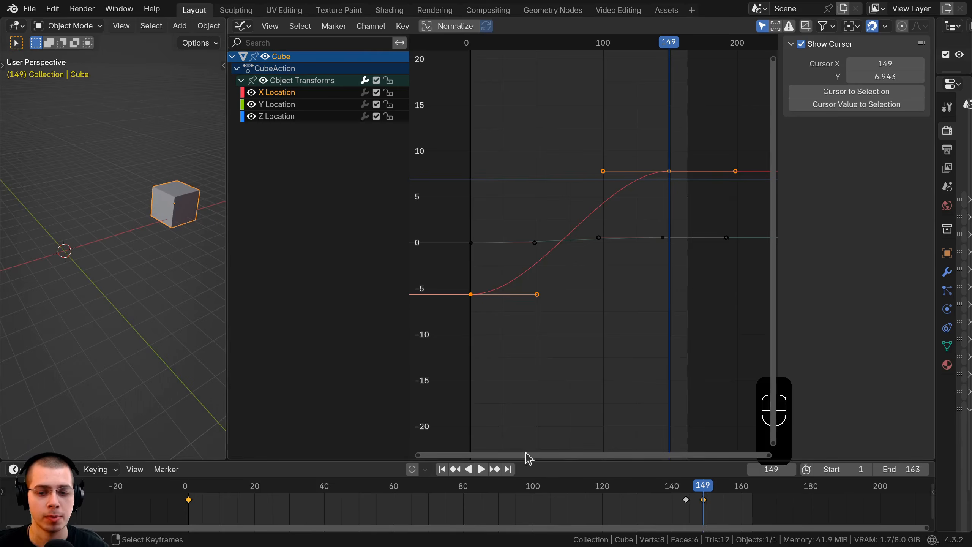
{"action": "right_click", "coordinate": [687, 502]}
{"action": "key", "text": "x"}
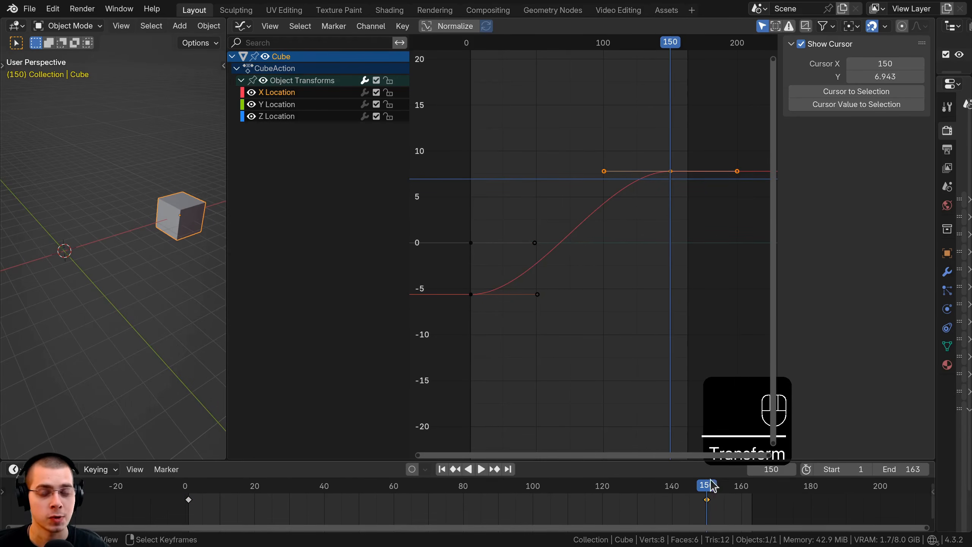
Raise the cube to about 6.2 m in Z at frame 150 and insert a Location keyframe there.
{"action": "scroll", "coordinate": [667, 140], "scroll_direction": "up", "scroll_amount": 2}
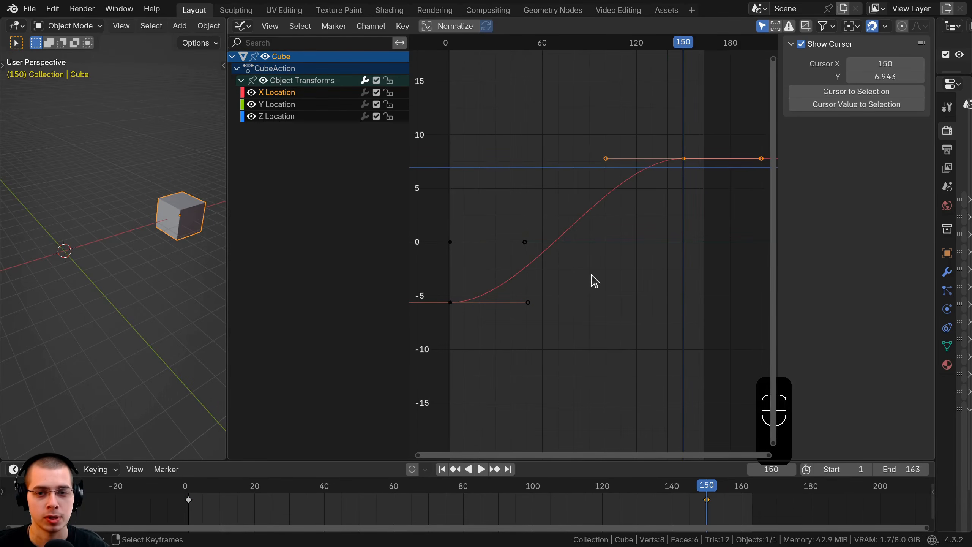
{"action": "middle_click_drag", "start_coordinate": [183, 276], "coordinate": [170, 199]}
{"action": "key", "text": "g"}
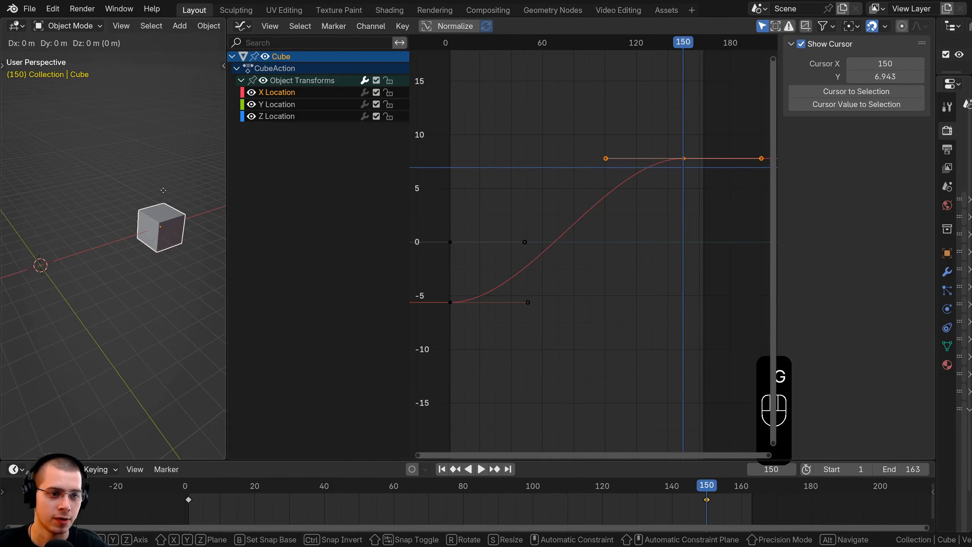
{"action": "left_click", "coordinate": [162, 85]}
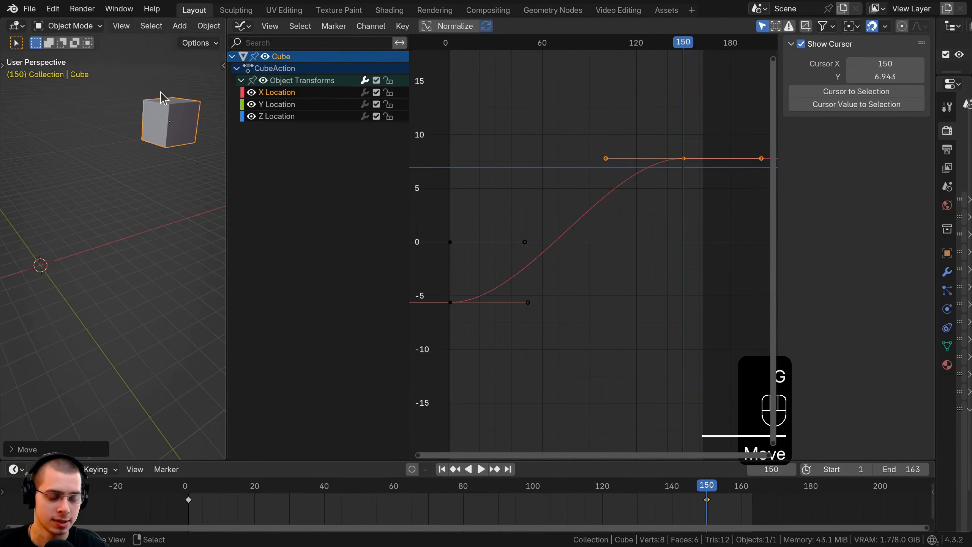
{"action": "key", "text": "k"}
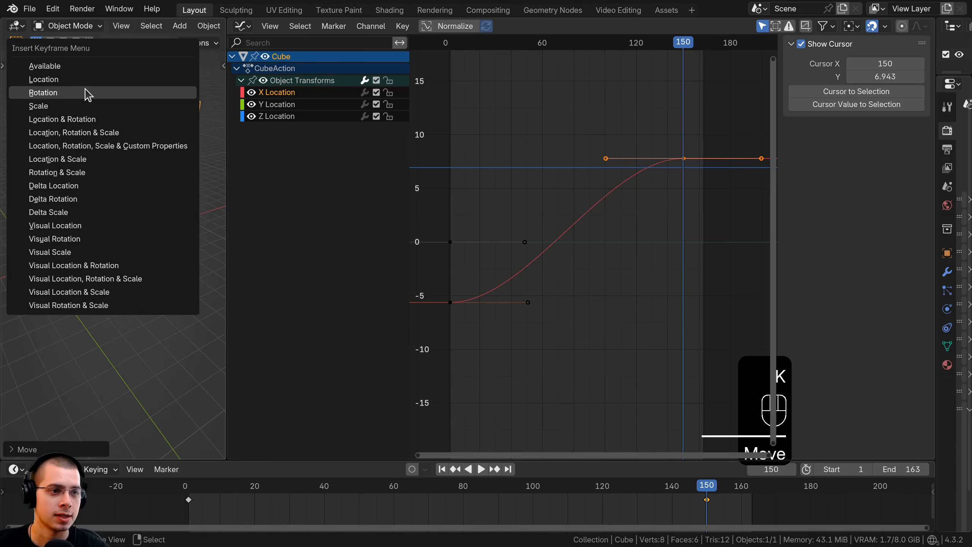
{"action": "left_click", "coordinate": [69, 79]}
{"action": "scroll", "coordinate": [634, 279], "scroll_direction": "down", "scroll_amount": 2}
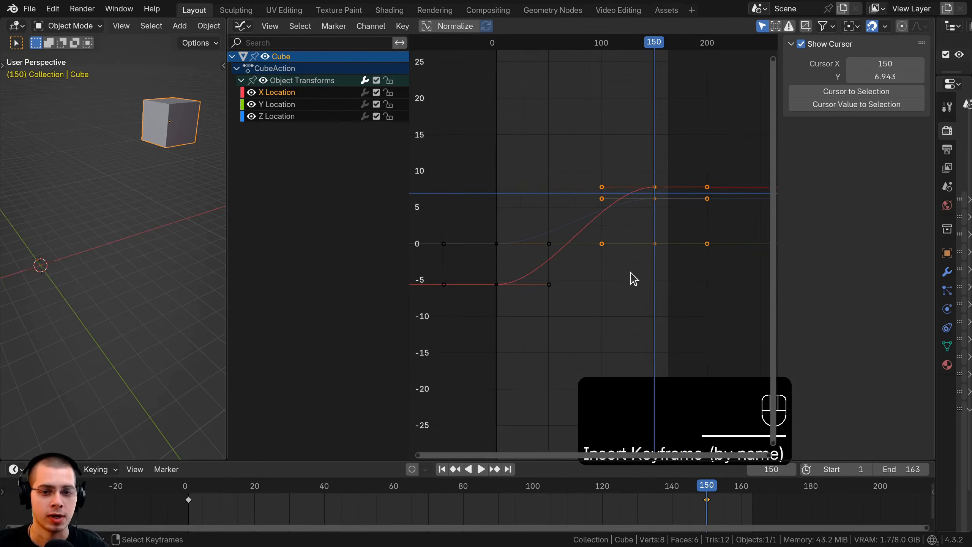
Compare the Z Location and X Location curves and play back the cube's motion, ending at frame 2.
{"action": "scroll", "coordinate": [634, 279], "scroll_direction": "down", "scroll_amount": 1}
{"action": "left_click", "coordinate": [279, 117]}
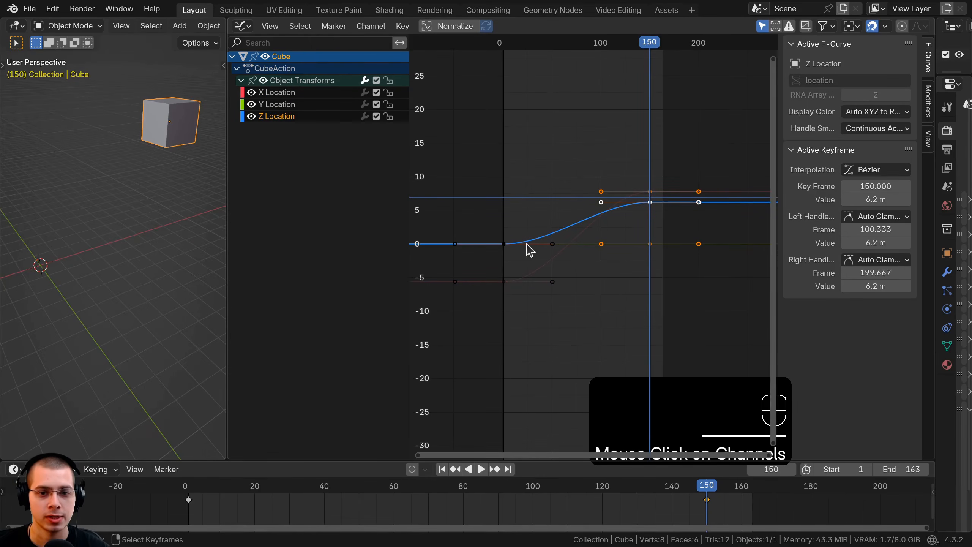
{"action": "left_click", "coordinate": [276, 93]}
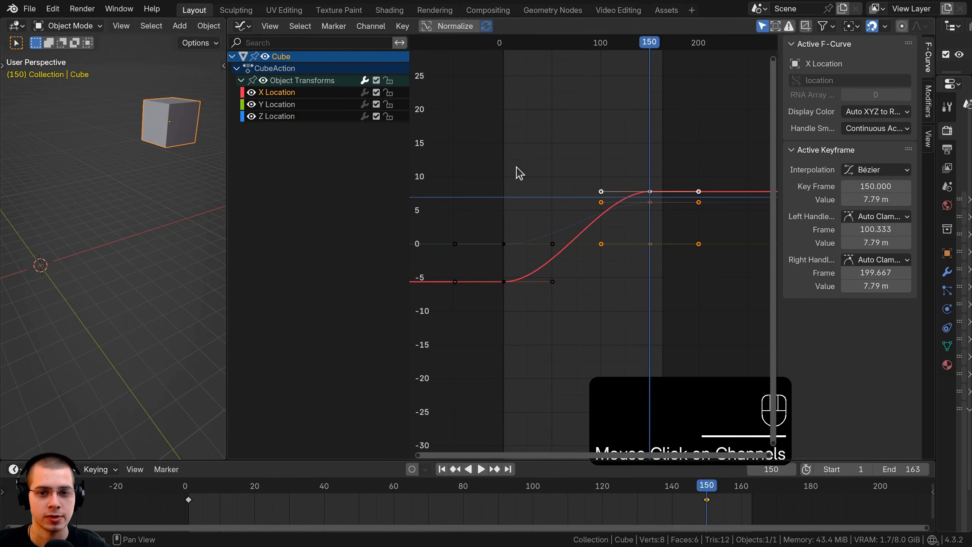
{"action": "key", "text": "space"}
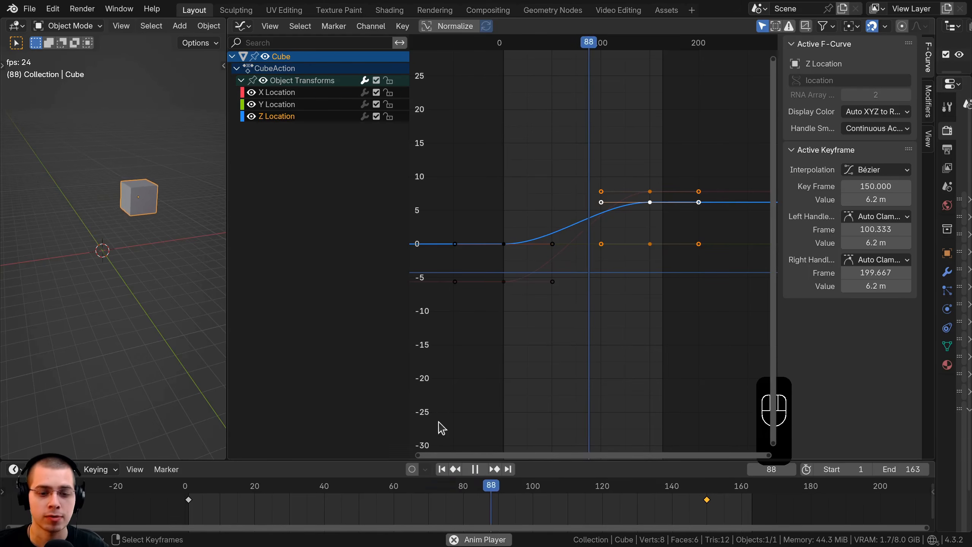
{"action": "key", "text": "space"}
{"action": "left_click", "coordinate": [504, 231]}
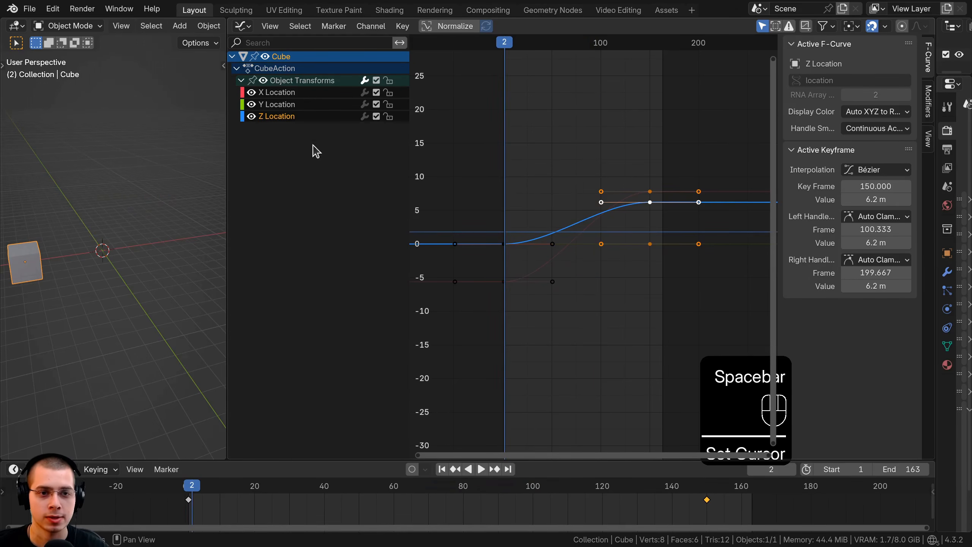
Play the animation with the Z Location channel disabled, and replay it with the channel re-enabled to compare the cube's motion.
{"action": "left_click", "coordinate": [376, 116]}
{"action": "key", "text": "space"}
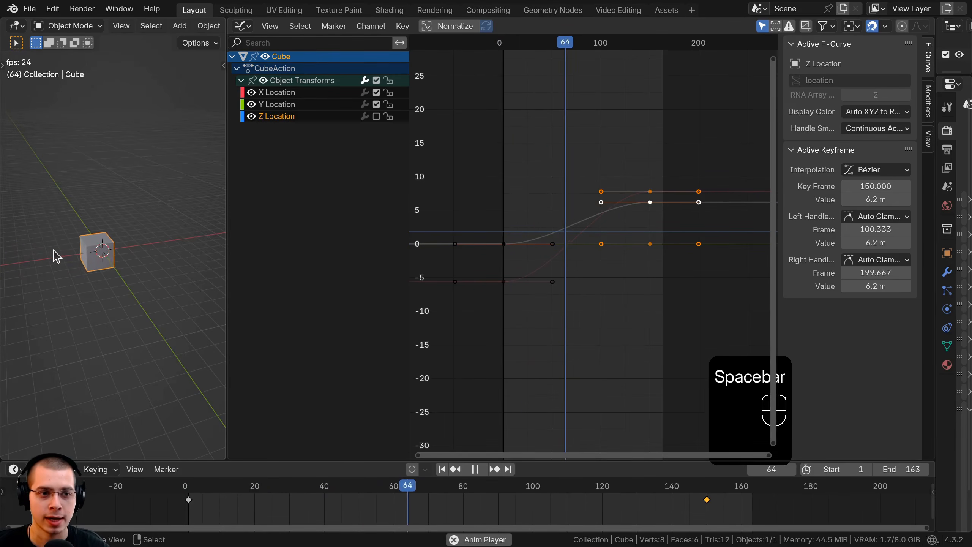
{"action": "key", "text": "space"}
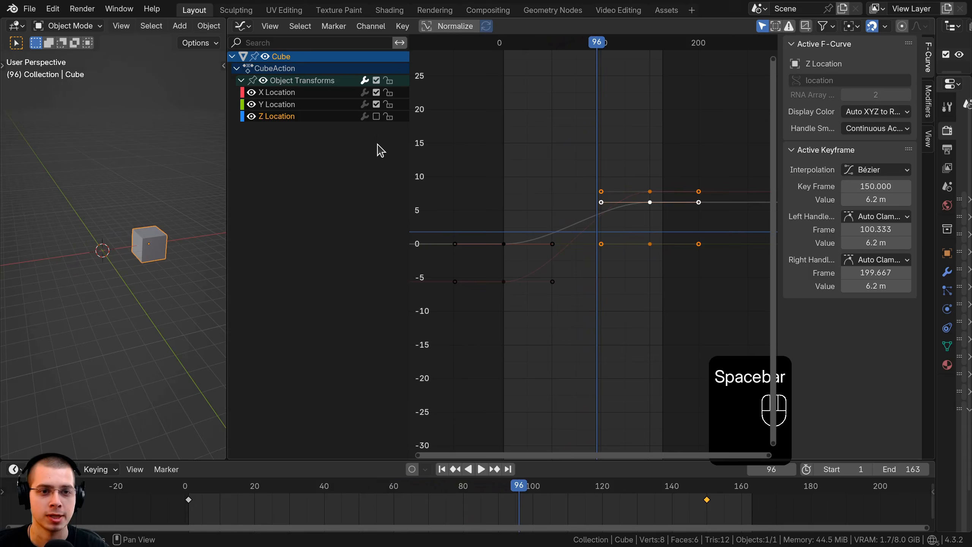
{"action": "left_click", "coordinate": [376, 117]}
{"action": "key", "text": "space"}
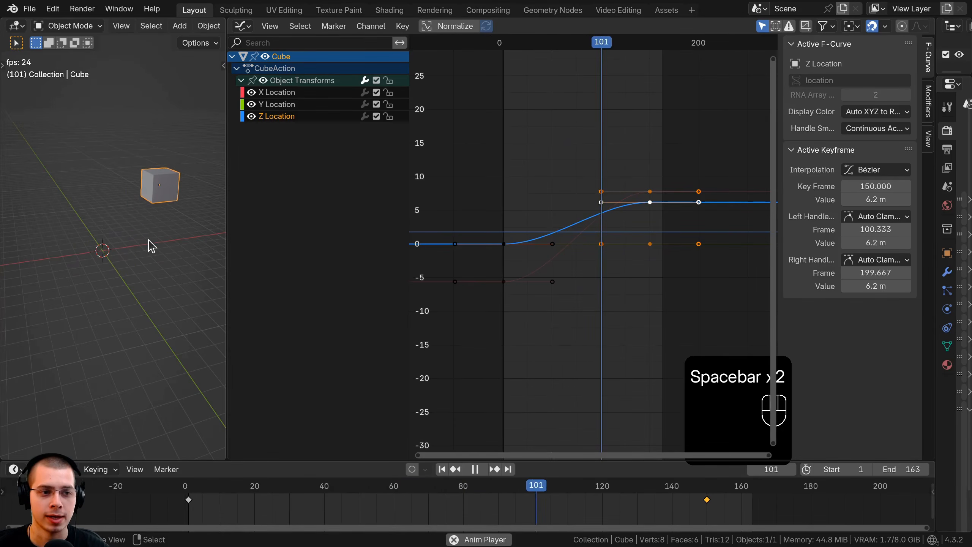
{"action": "left_click_drag", "start_coordinate": [226, 191], "coordinate": [260, 193]}
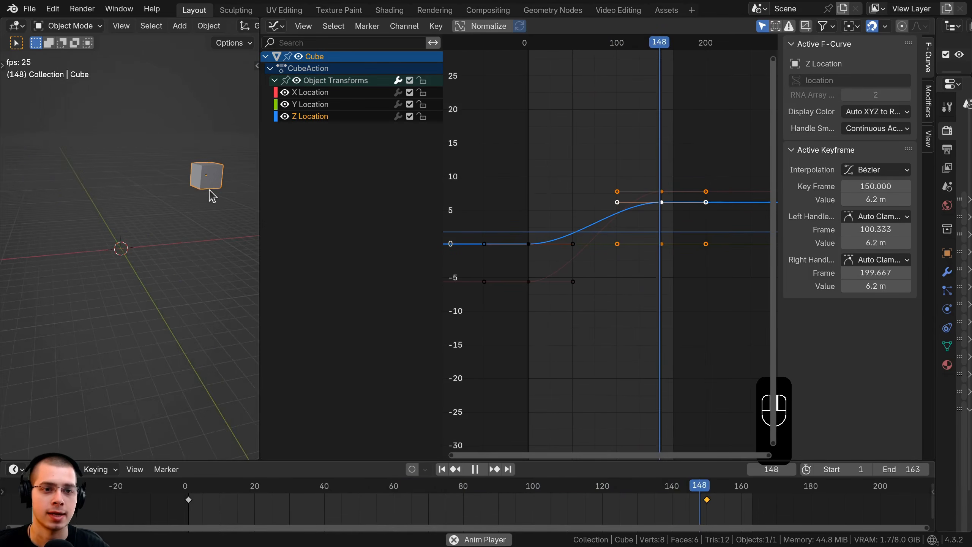
{"action": "key", "text": "space"}
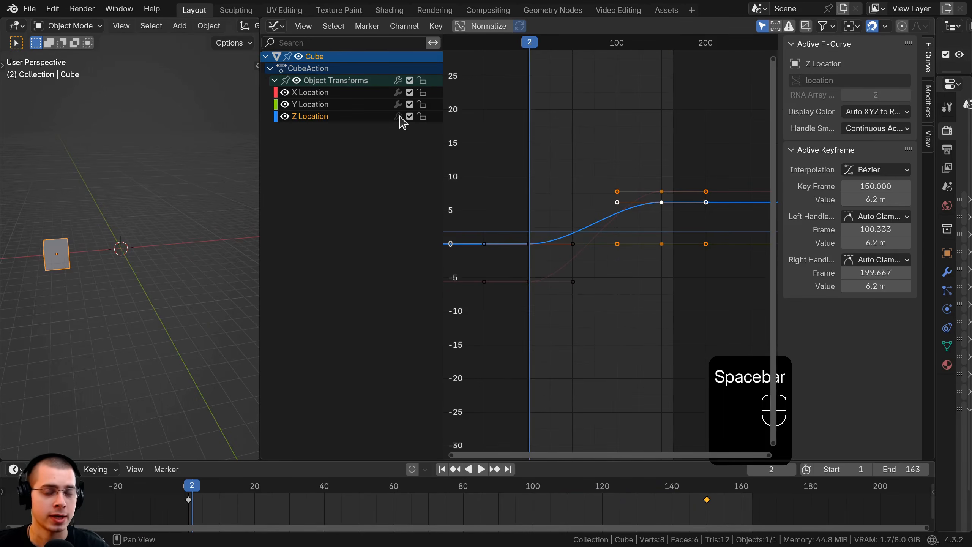
Widen the Properties editor to examine the cube's object modifiers, and narrow it again to restore the Graph Editor's space.
{"action": "left_click", "coordinate": [399, 116]}
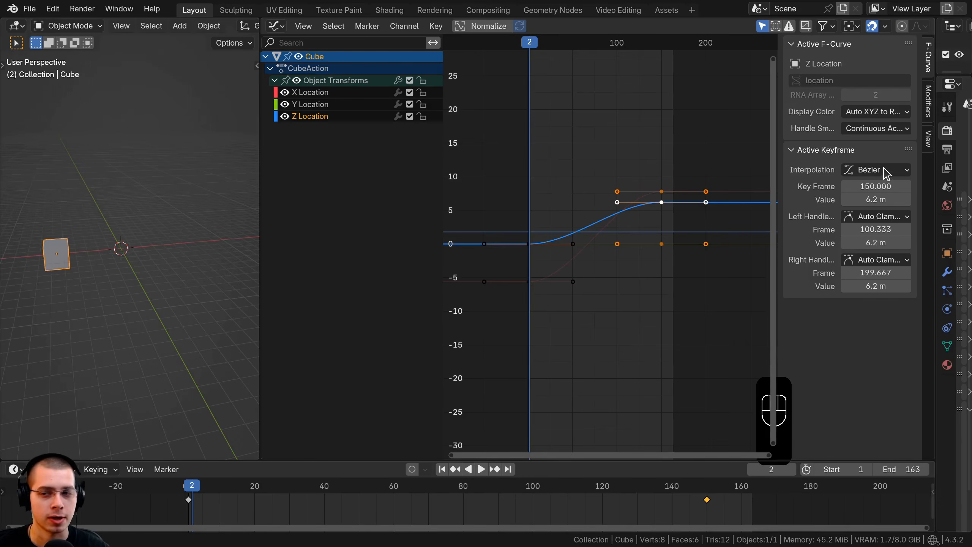
{"action": "left_click_drag", "start_coordinate": [935, 184], "coordinate": [750, 272]}
{"action": "left_click", "coordinate": [760, 272]}
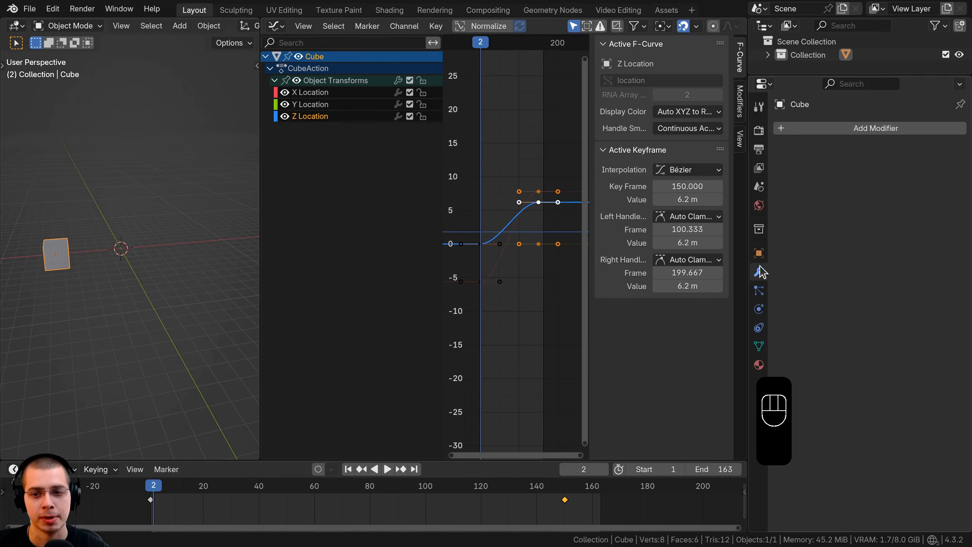
{"action": "left_click_drag", "start_coordinate": [748, 101], "coordinate": [951, 115]}
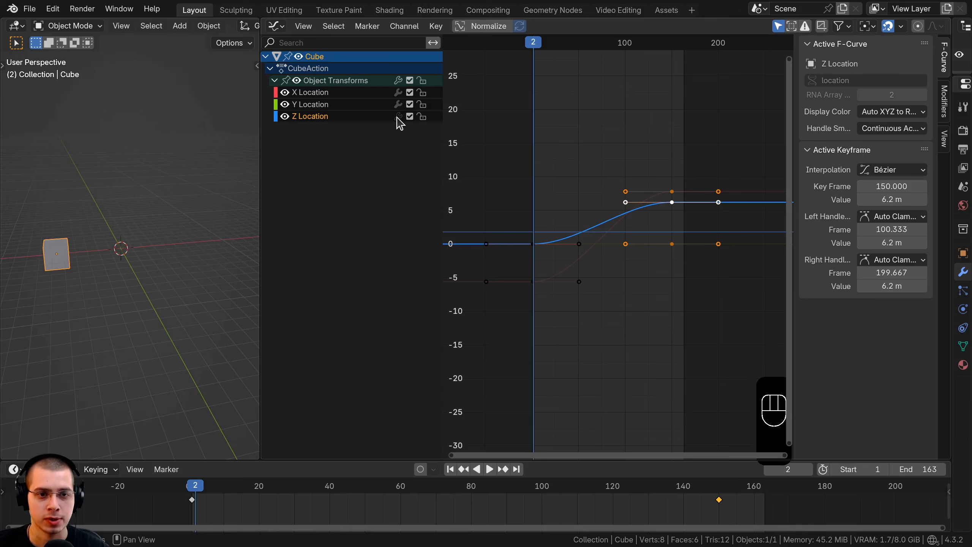
Hide the Z Location curve in the graph and watch the cube's motion during playback.
{"action": "key", "text": "space"}
{"action": "left_click", "coordinate": [284, 116]}
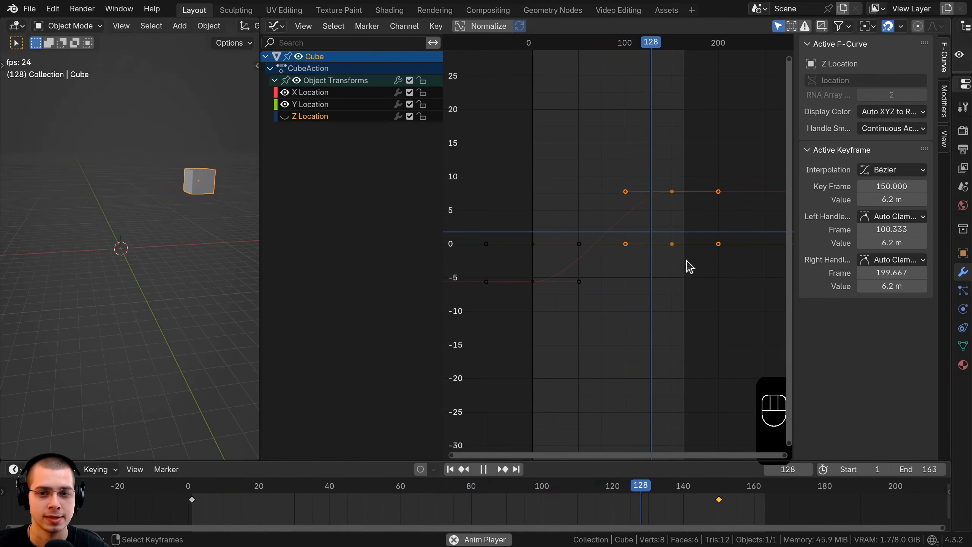
{"action": "middle_click_drag", "start_coordinate": [688, 267], "coordinate": [670, 221], "text": "ctrl"}
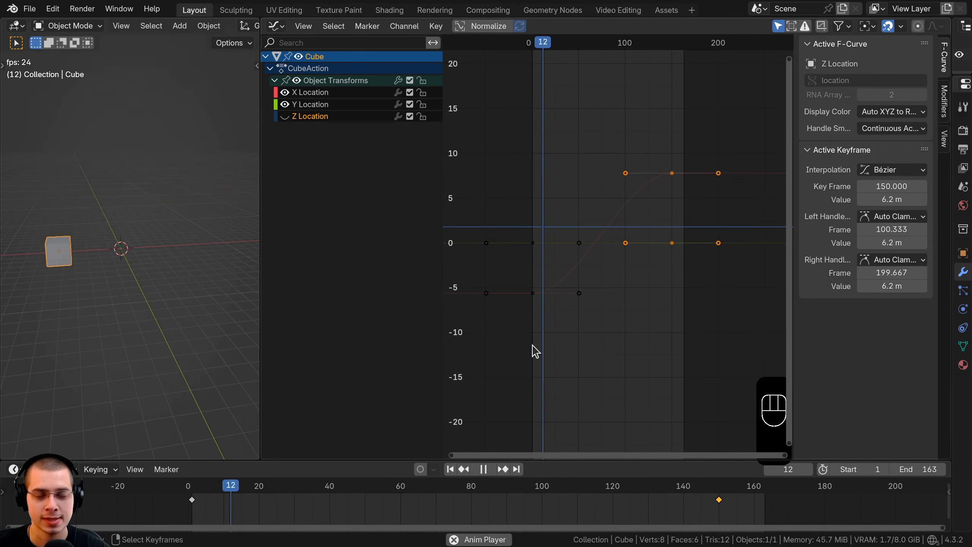
{"action": "middle_click_drag", "start_coordinate": [534, 349], "coordinate": [690, 194], "text": "ctrl"}
{"action": "middle_click_drag", "start_coordinate": [88, 248], "coordinate": [82, 232]}
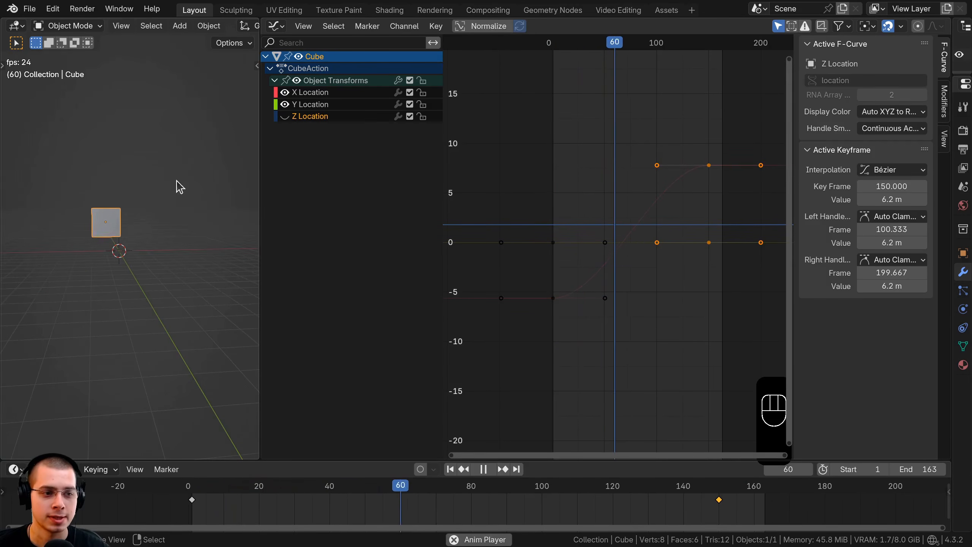
{"action": "key", "text": "space"}
Stop the playback, disable the hidden Z Location channel's contribution, and replay the animation.
{"action": "key", "text": "space"}
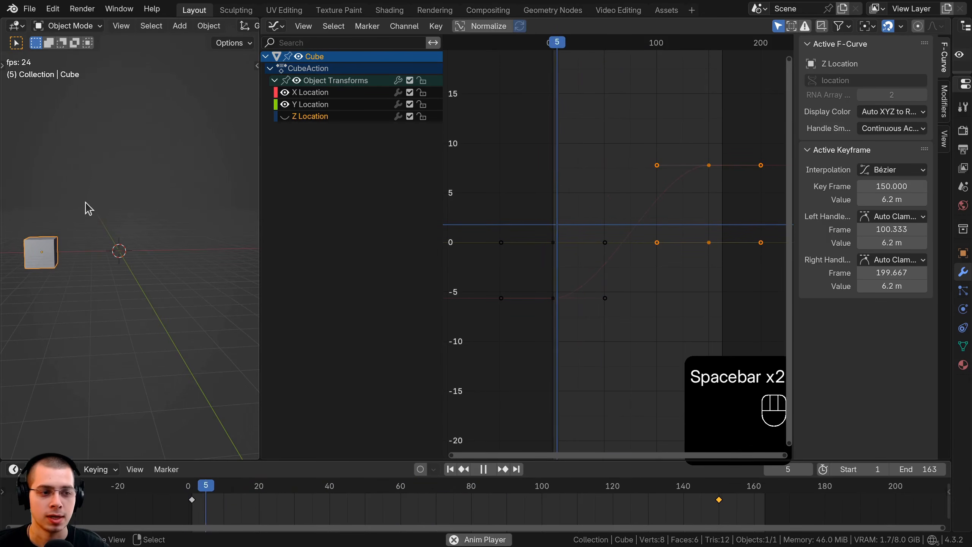
{"action": "key", "text": "space"}
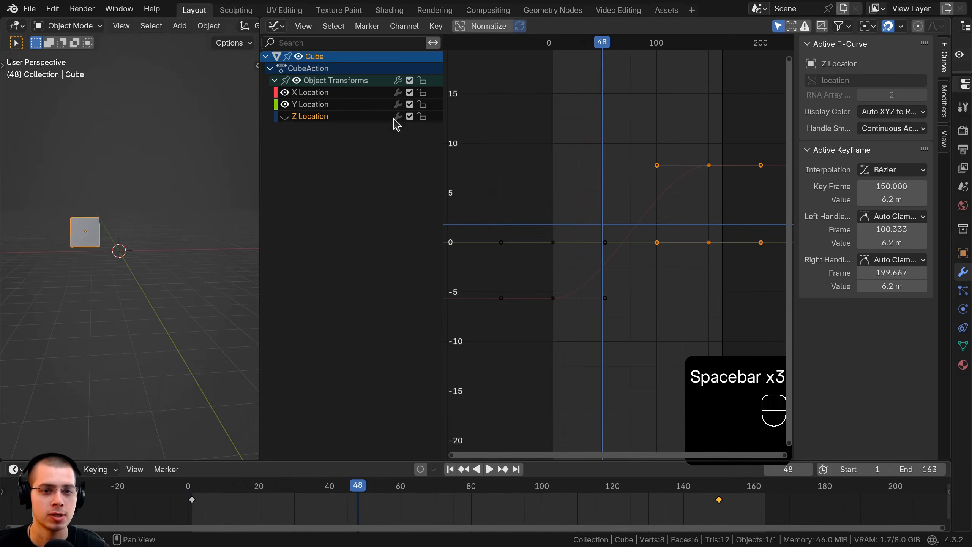
{"action": "left_click", "coordinate": [409, 116]}
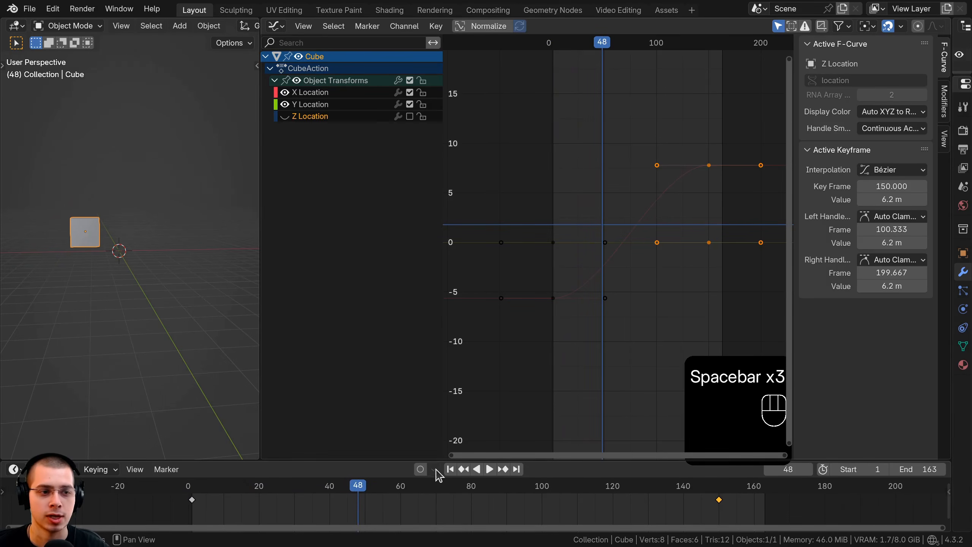
{"action": "key", "text": "space"}
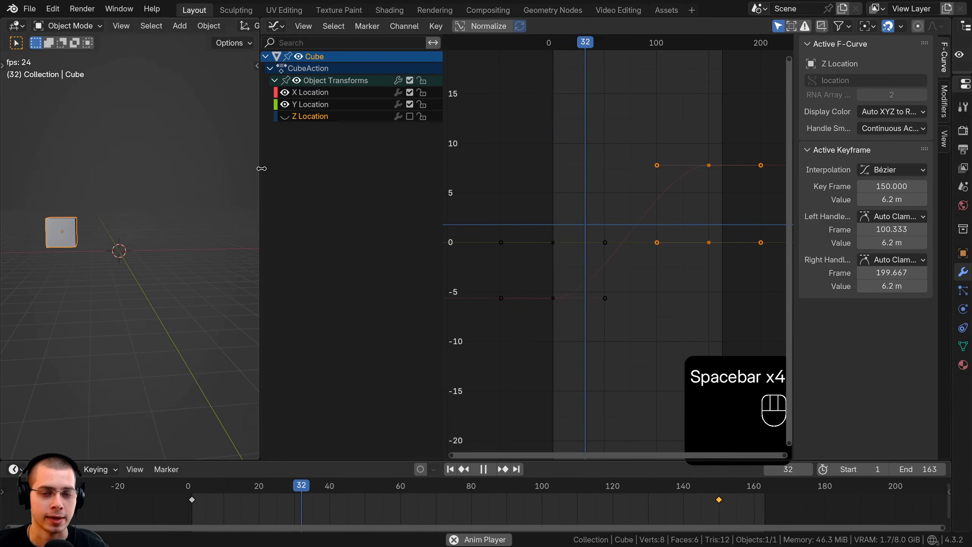
Stop the playback, unhide and re-enable the Z Location channel, and play the animation again.
{"action": "key", "text": "space"}
{"action": "left_click", "coordinate": [284, 117]}
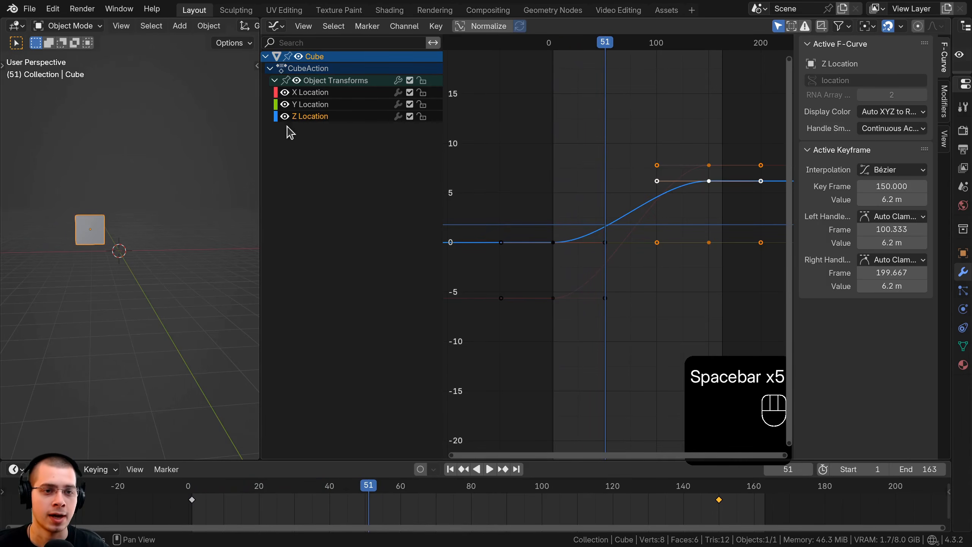
{"action": "key", "text": "space"}
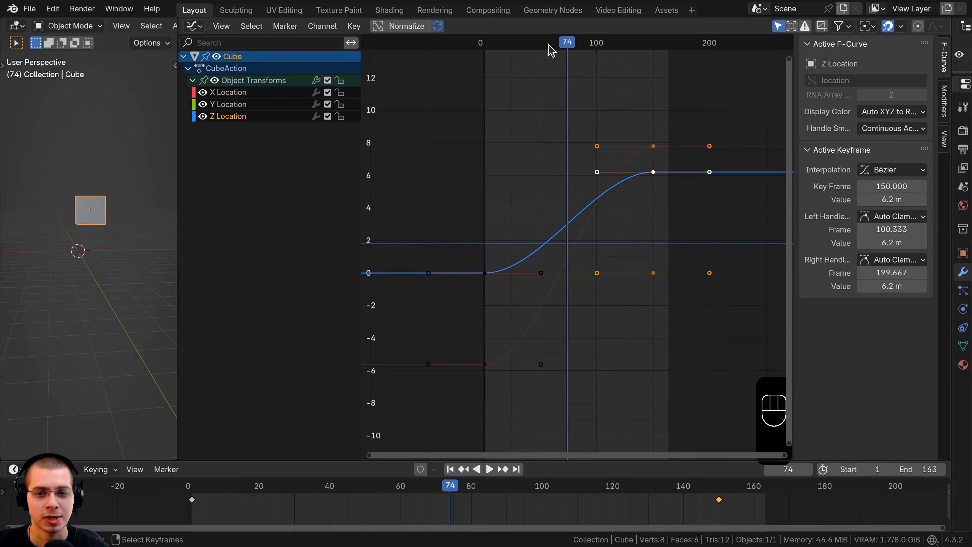
{"action": "key", "text": "Home"}
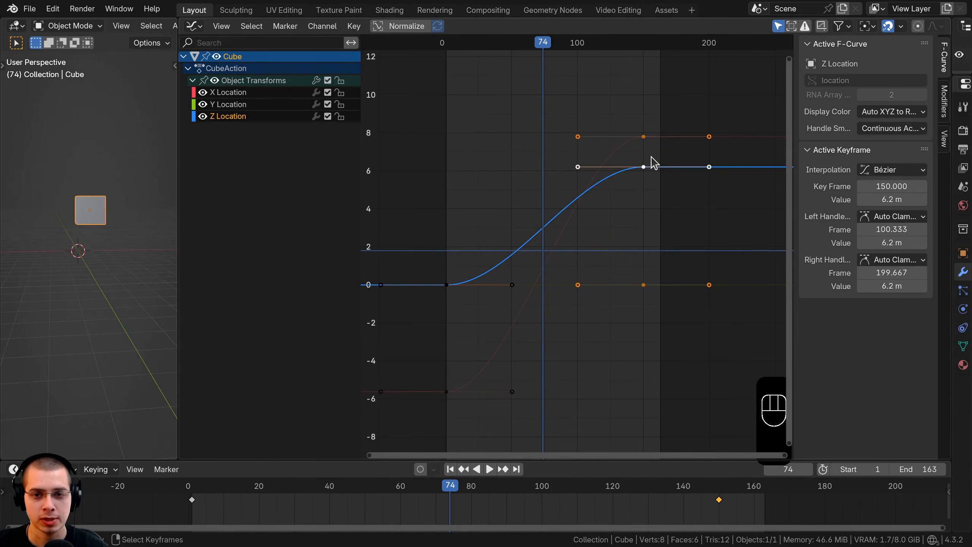
Examine the Z Location curve closely, selecting its first and last keyframes in turn.
{"action": "middle_click_drag", "start_coordinate": [596, 110], "coordinate": [605, 129]}
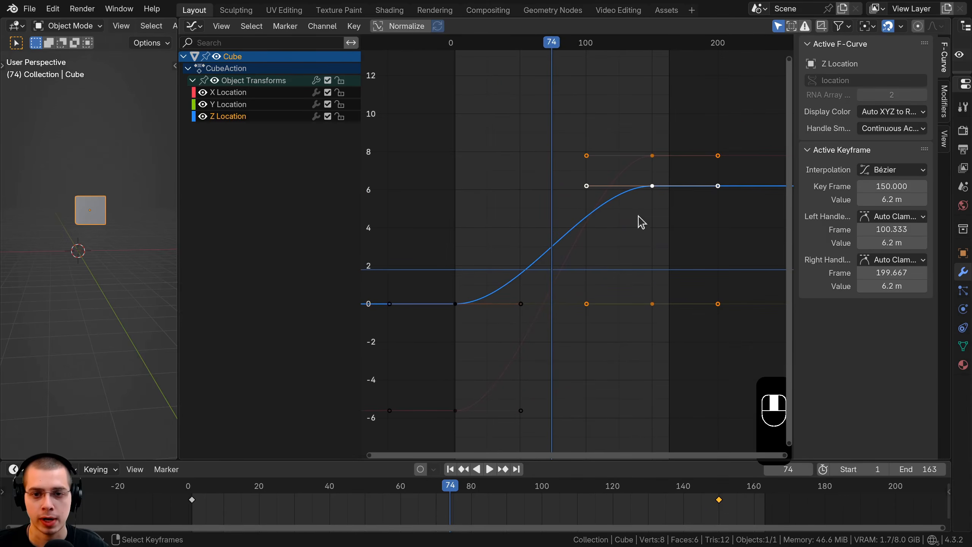
{"action": "scroll", "coordinate": [623, 241], "scroll_direction": "up", "scroll_amount": 3}
{"action": "scroll", "coordinate": [623, 241], "scroll_direction": "down", "scroll_amount": 4}
{"action": "scroll", "coordinate": [624, 240], "scroll_direction": "up", "scroll_amount": 2}
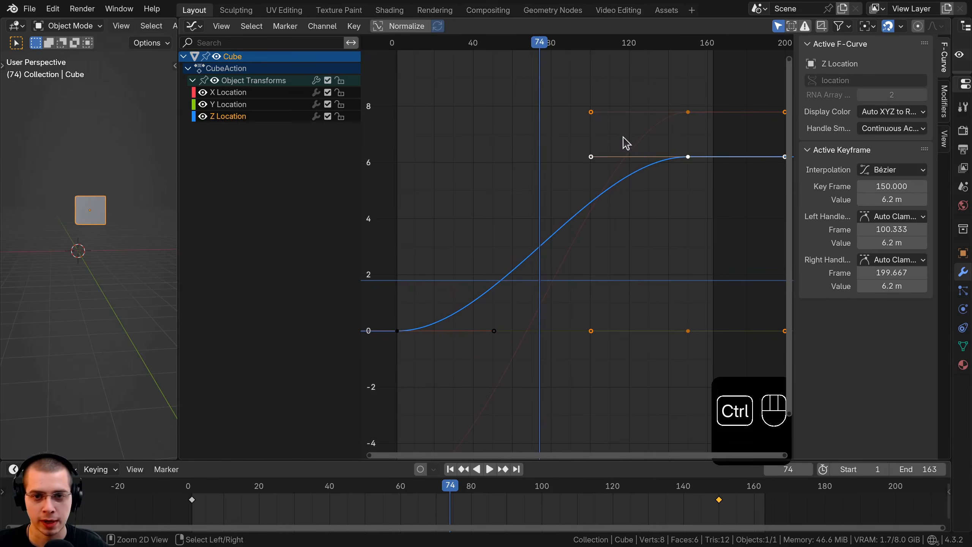
{"action": "mouse_move", "coordinate": [625, 142]}
{"action": "middle_mouse_down", "text": "ctrl"}
{"action": "mouse_move", "coordinate": [606, 173]}
{"action": "mouse_move", "coordinate": [601, 142]}
{"action": "mouse_move", "coordinate": [612, 132]}
{"action": "middle_mouse_up", "text": "ctrl"}
{"action": "left_click", "coordinate": [660, 141]}
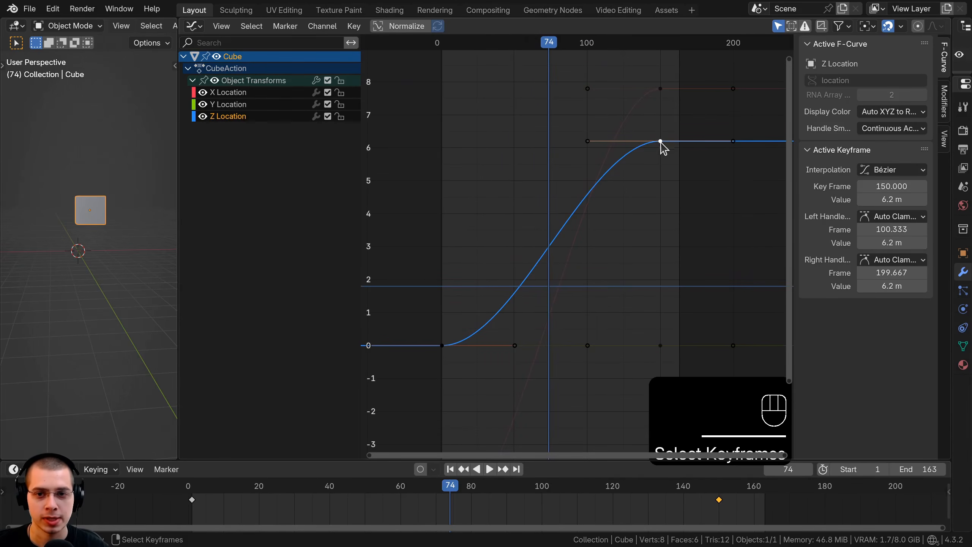
{"action": "left_click", "coordinate": [443, 349]}
{"action": "left_click", "coordinate": [661, 141]}
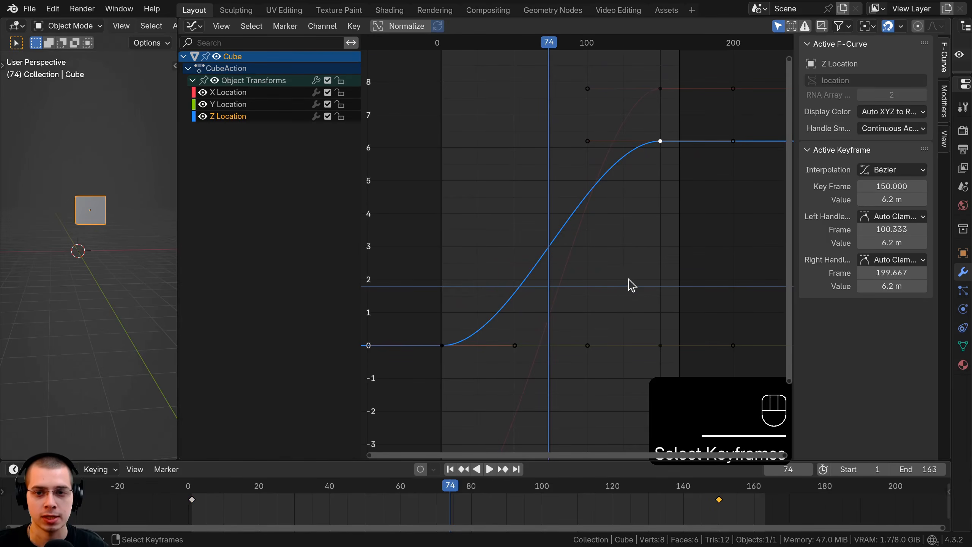
Select the X Location curve's first and last keyframes, scrubbing to each end to compare the cube's position.
{"action": "left_click", "coordinate": [661, 89]}
{"action": "scroll", "coordinate": [569, 299], "scroll_direction": "down", "scroll_amount": 5}
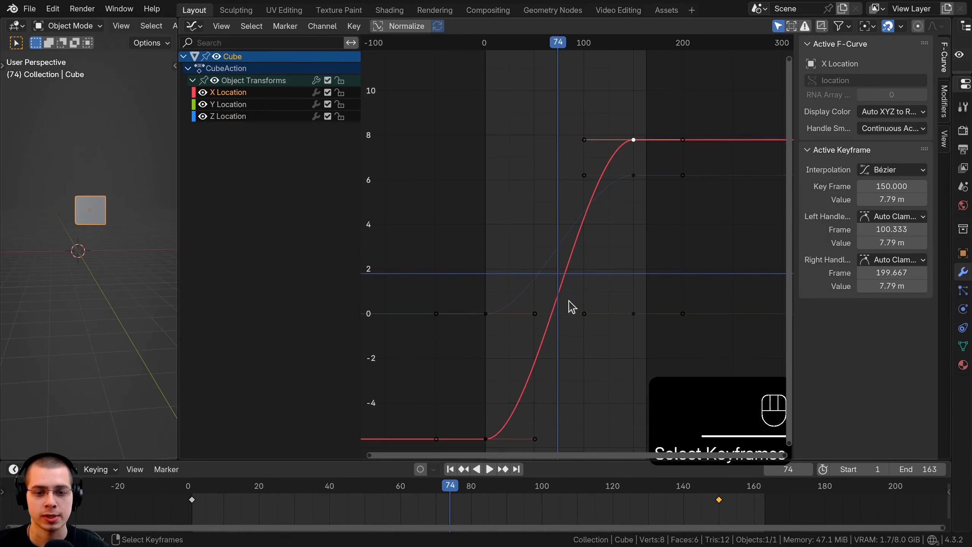
{"action": "middle_click_drag", "start_coordinate": [577, 288], "coordinate": [574, 262], "text": "ctrl"}
{"action": "left_click_drag", "start_coordinate": [511, 44], "coordinate": [482, 71]}
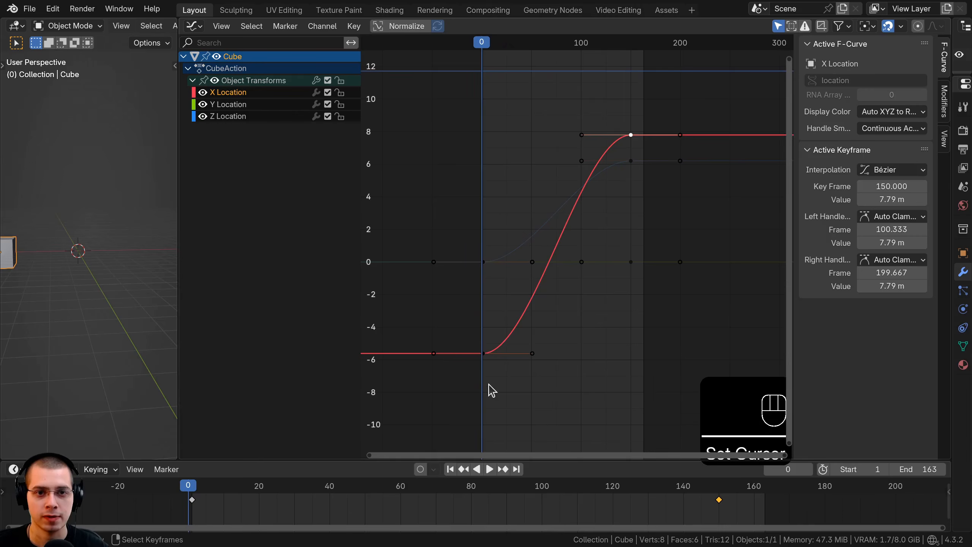
{"action": "left_click", "coordinate": [483, 353]}
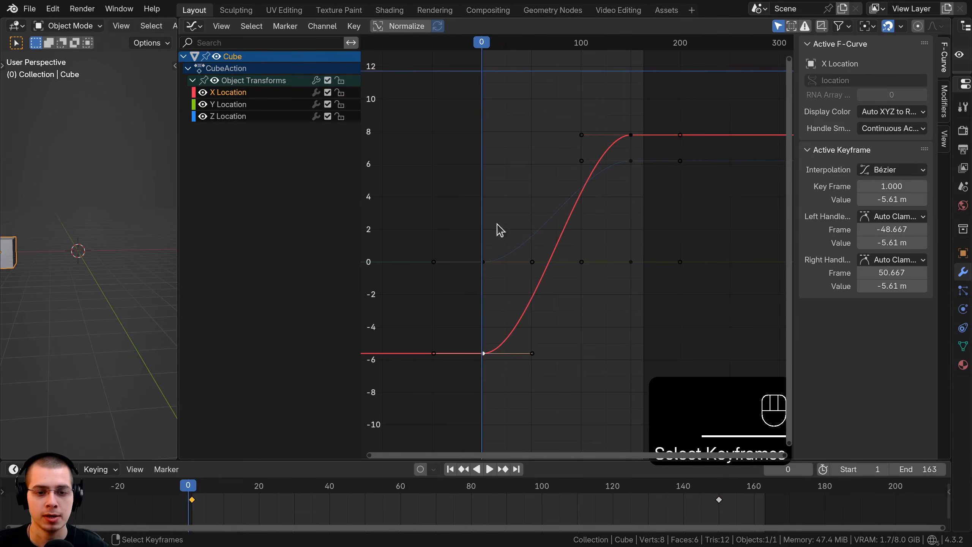
{"action": "left_click_drag", "start_coordinate": [515, 43], "coordinate": [632, 98]}
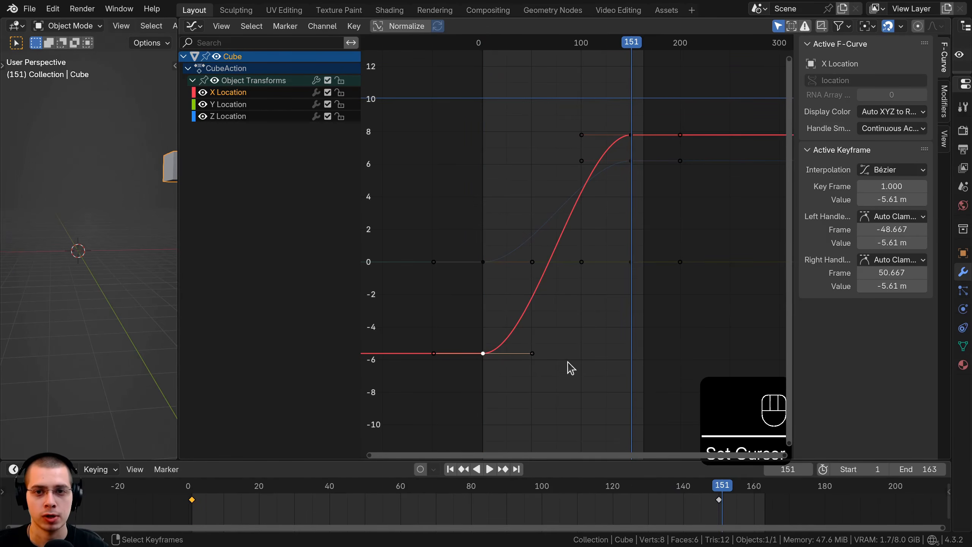
{"action": "left_click", "coordinate": [630, 135]}
Scrub through the frames to compare the cube's motion with the shape of the X Location curve.
{"action": "key", "text": "space"}
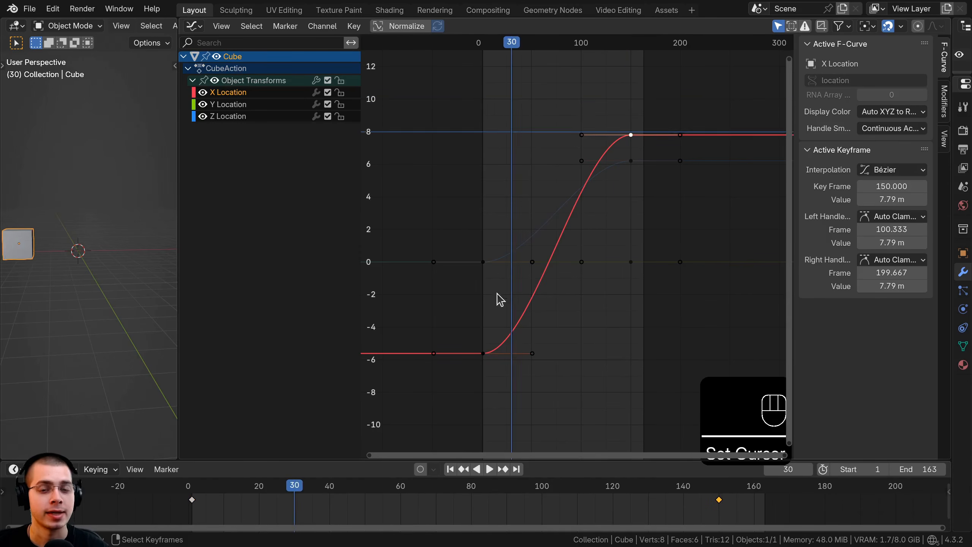
{"action": "key", "text": "space"}
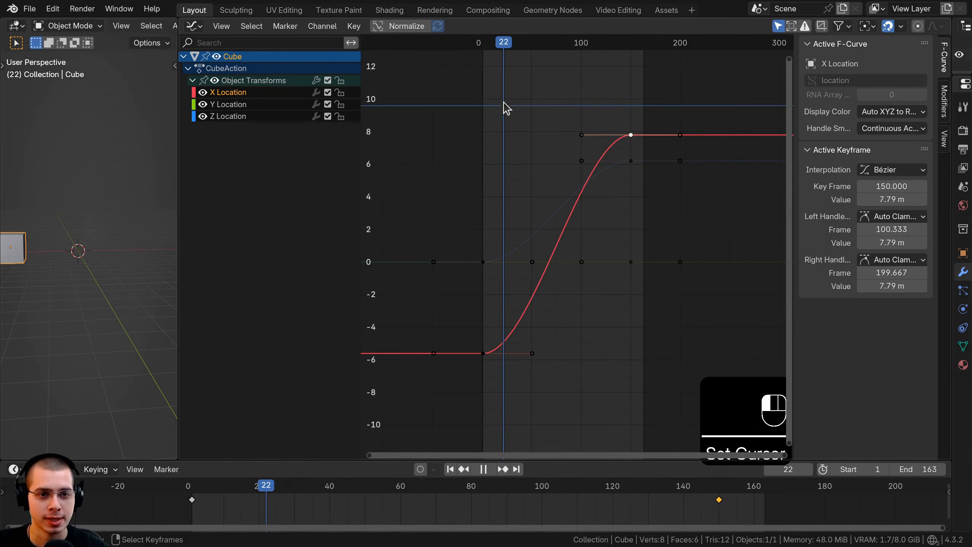
{"action": "middle_click_drag", "start_coordinate": [398, 280], "coordinate": [412, 251], "text": "ctrl"}
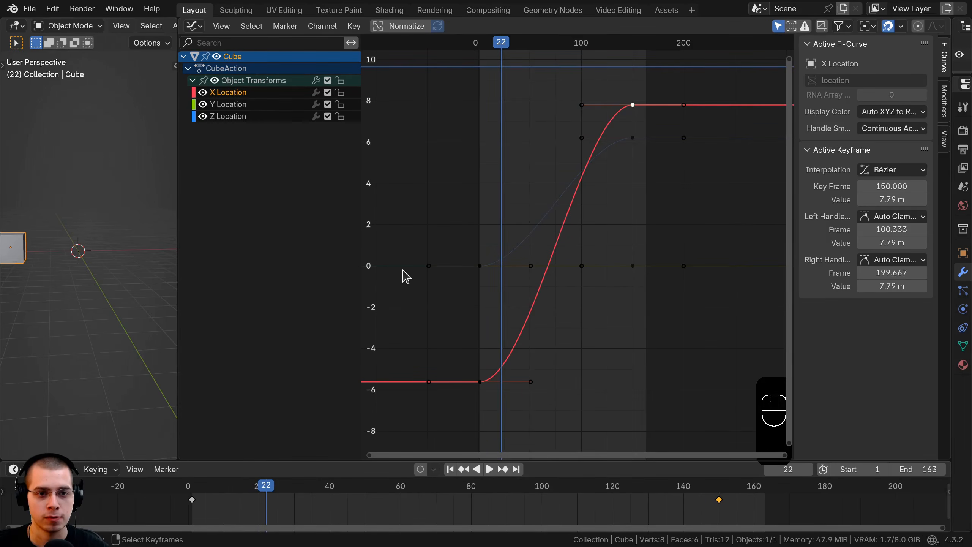
{"action": "middle_click_drag", "start_coordinate": [403, 270], "coordinate": [394, 343]}
{"action": "middle_click_drag", "start_coordinate": [400, 239], "coordinate": [427, 280], "text": "ctrl"}
{"action": "left_click_drag", "start_coordinate": [461, 367], "coordinate": [443, 299]}
{"action": "left_click_drag", "start_coordinate": [485, 299], "coordinate": [517, 125]}
{"action": "left_click_drag", "start_coordinate": [521, 213], "coordinate": [519, 217]}
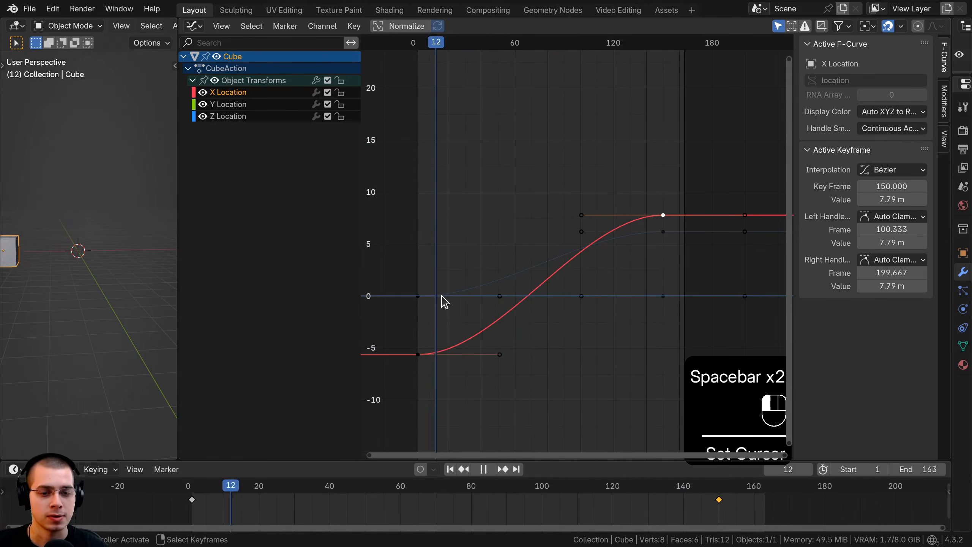
{"action": "left_click_drag", "start_coordinate": [442, 297], "coordinate": [584, 319]}
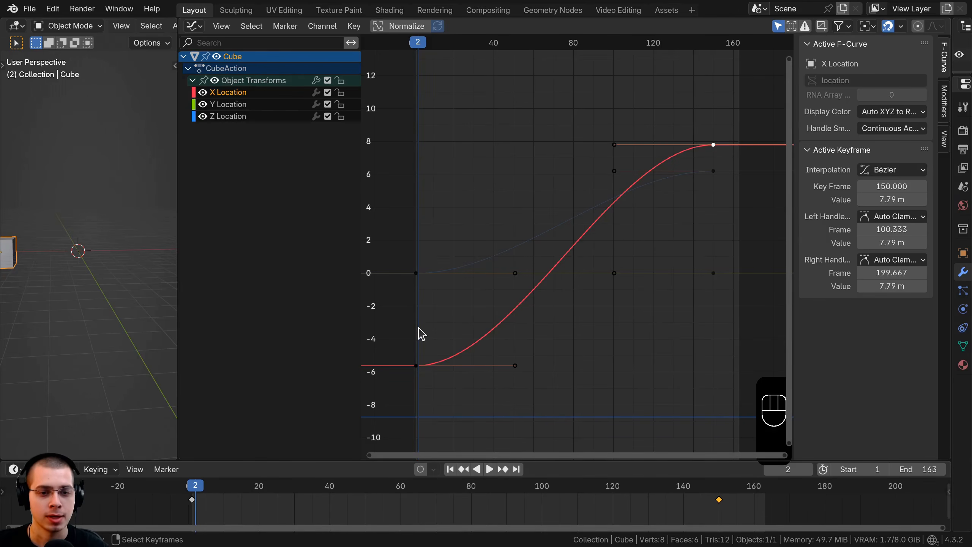
Scrub between the X Location curve's two keyframes and orbit the viewport to see the cube at the end of its motion.
{"action": "left_click_drag", "start_coordinate": [421, 332], "coordinate": [704, 317]}
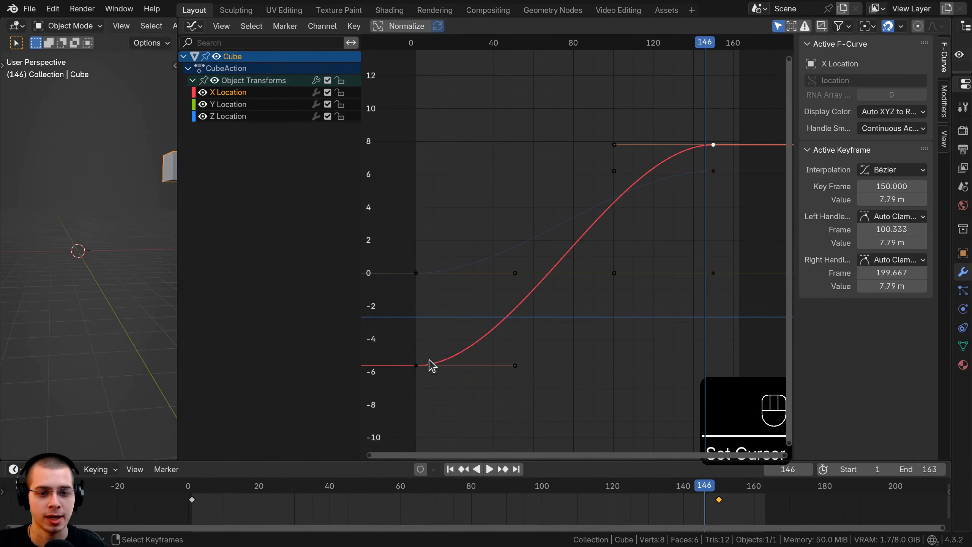
{"action": "left_click", "coordinate": [417, 366]}
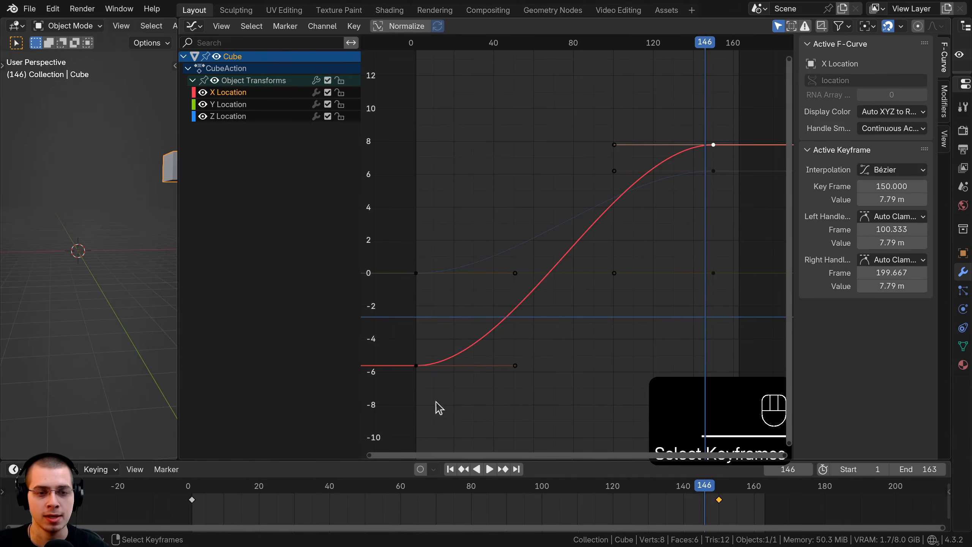
{"action": "left_click_drag", "start_coordinate": [436, 401], "coordinate": [454, 172]}
{"action": "left_click_drag", "start_coordinate": [457, 386], "coordinate": [458, 165]}
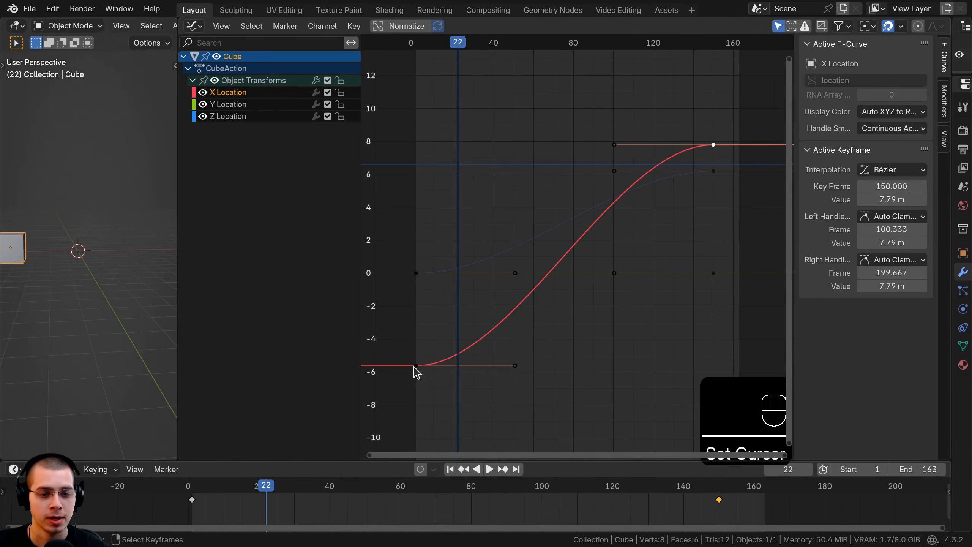
{"action": "left_click", "coordinate": [417, 365]}
{"action": "left_click_drag", "start_coordinate": [422, 360], "coordinate": [718, 351]}
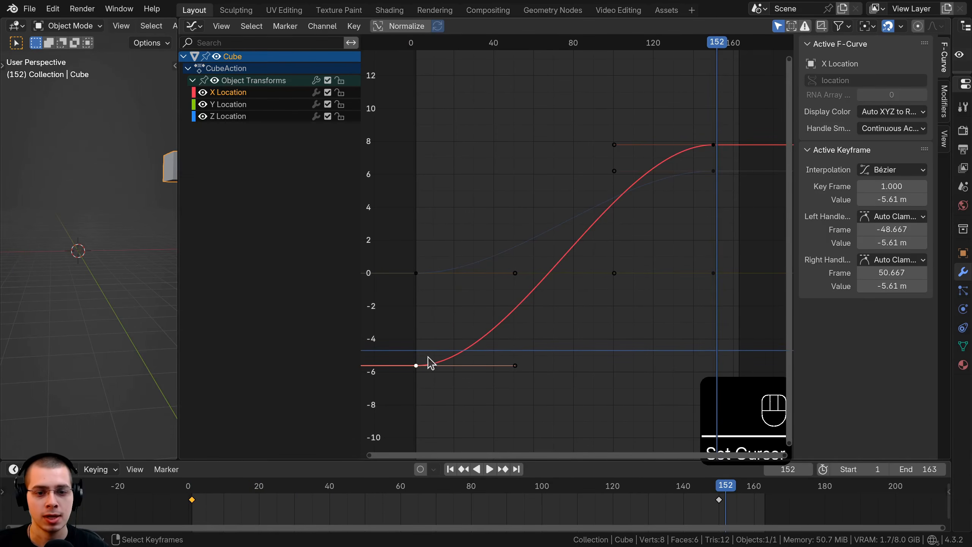
{"action": "middle_click_drag", "start_coordinate": [108, 189], "coordinate": [52, 232], "text": "shift"}
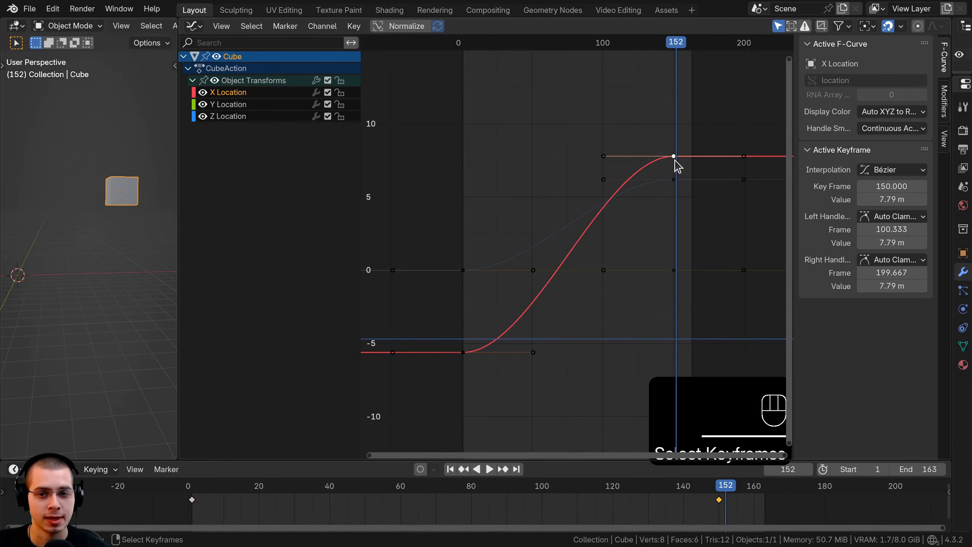
Try moving, rotating and scaling the X Location keyframe at frame 150, and cancel the transforms.
{"action": "key", "text": "g"}
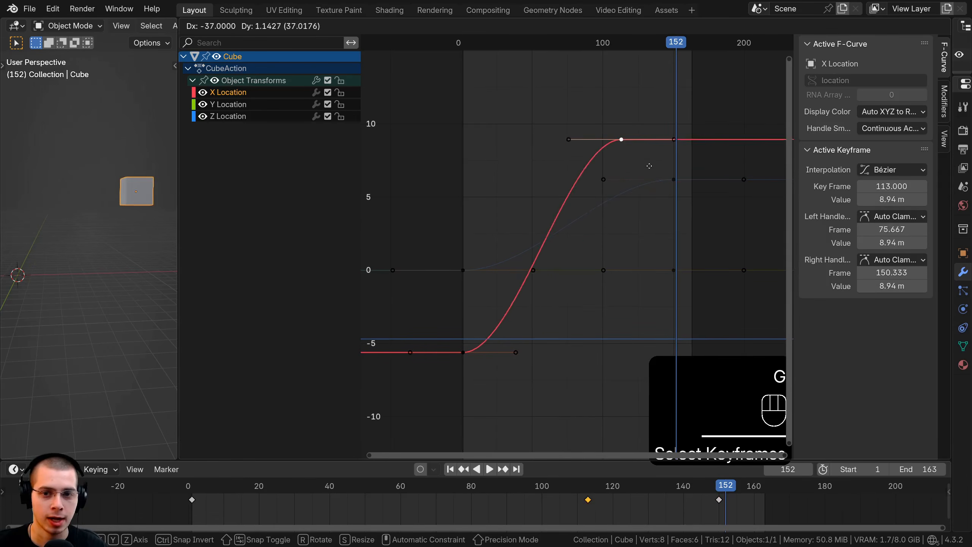
{"action": "key", "text": "r"}
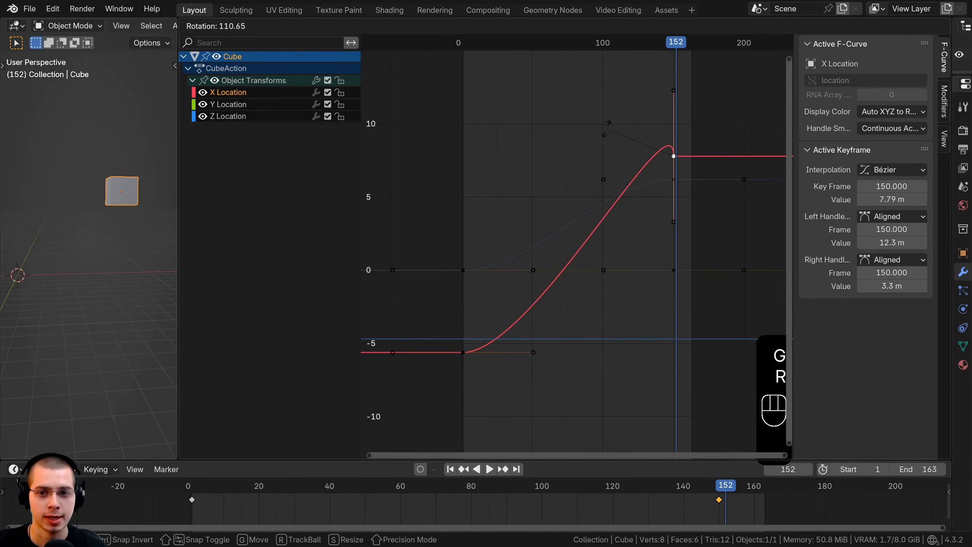
{"action": "key", "text": "s"}
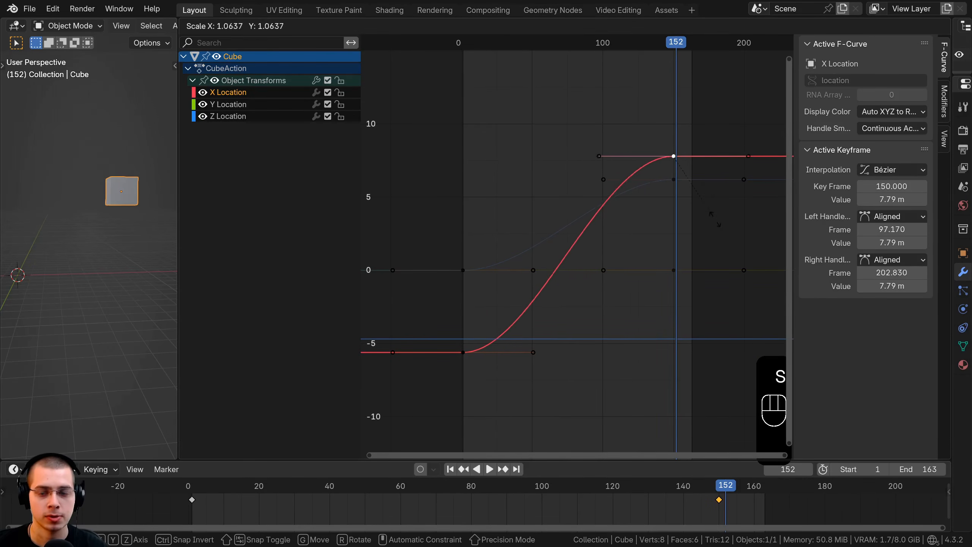
{"action": "key", "text": "g"}
{"action": "right_click", "coordinate": [629, 255]}
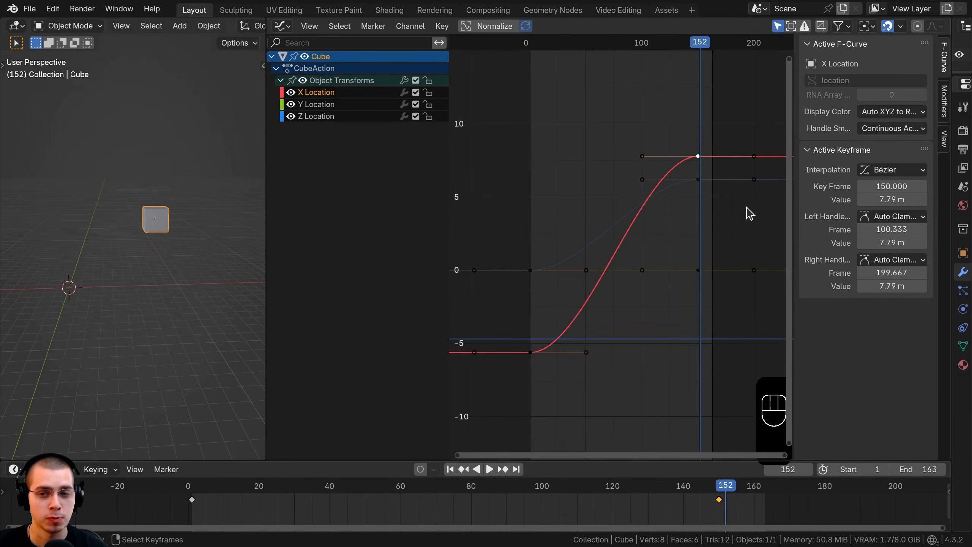
Move the X Location curve's last keyframe to frame 153 with a value of 14.2 m, and play the animation.
{"action": "scroll", "coordinate": [688, 267], "scroll_direction": "down", "scroll_amount": 1}
{"action": "key", "text": "g"}
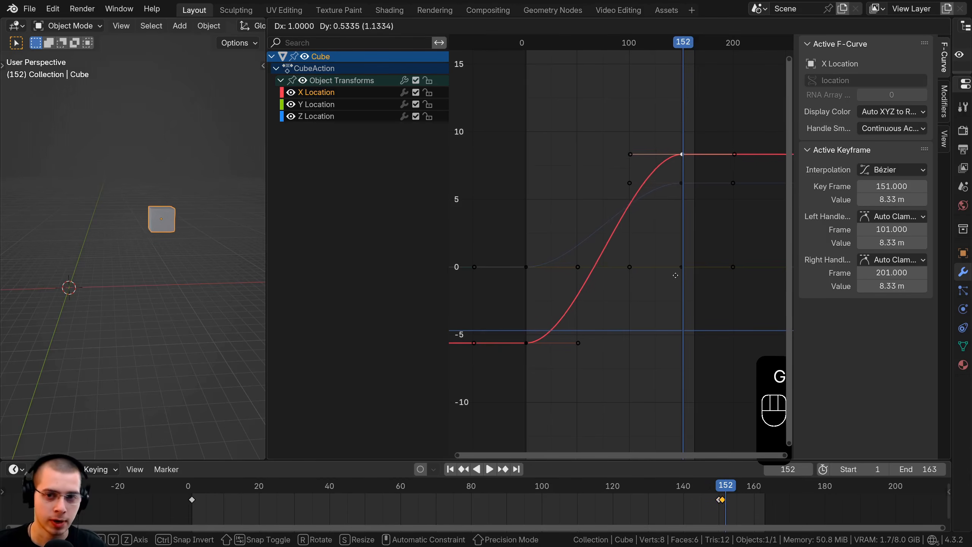
{"action": "left_click", "coordinate": [677, 198]}
{"action": "left_click_drag", "start_coordinate": [642, 230], "coordinate": [566, 250]}
{"action": "key", "text": "space"}
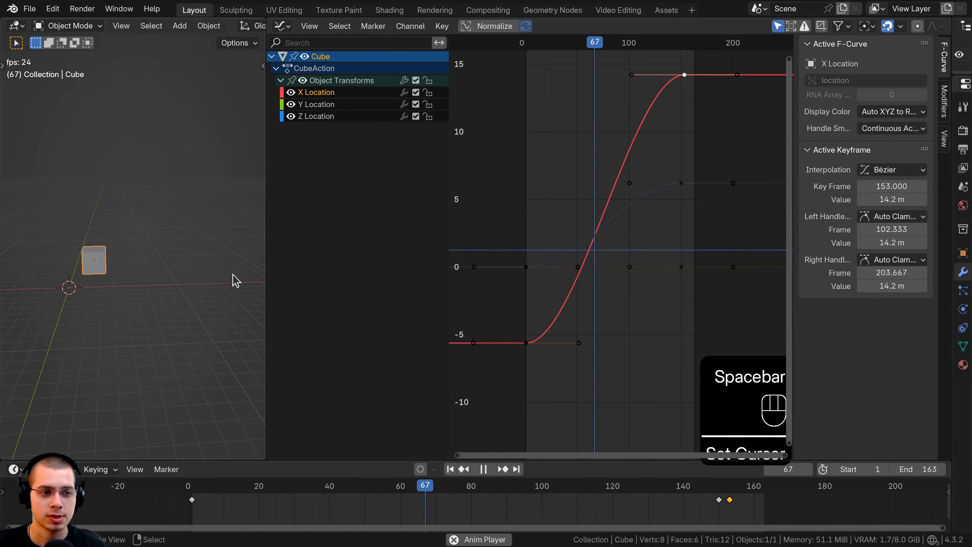
{"action": "key", "text": "space"}
Lower the last X Location keyframe along the Y axis to -2.06 m and play back the shorter motion.
{"action": "key", "text": "g"}
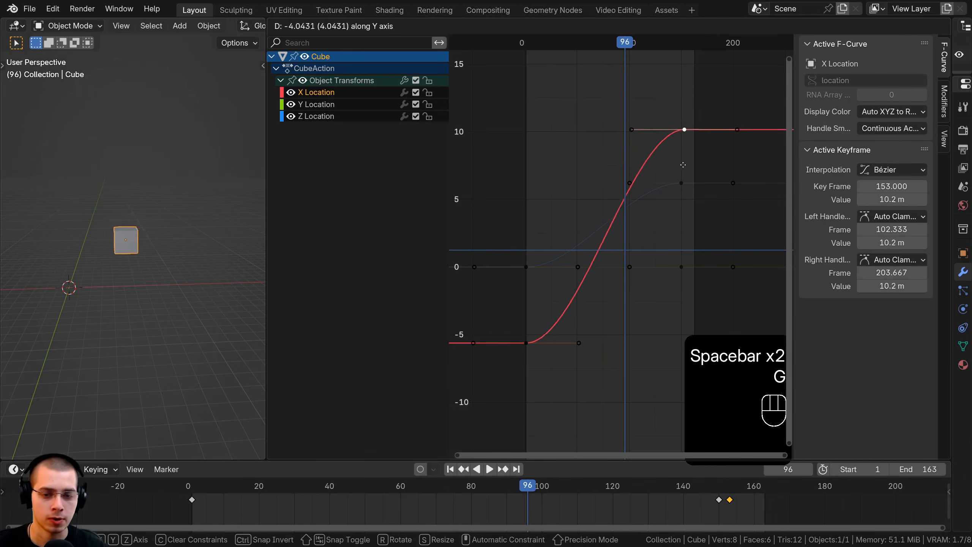
{"action": "left_click", "coordinate": [685, 299]}
{"action": "middle_click_drag", "start_coordinate": [685, 298], "coordinate": [678, 252], "text": "ctrl"}
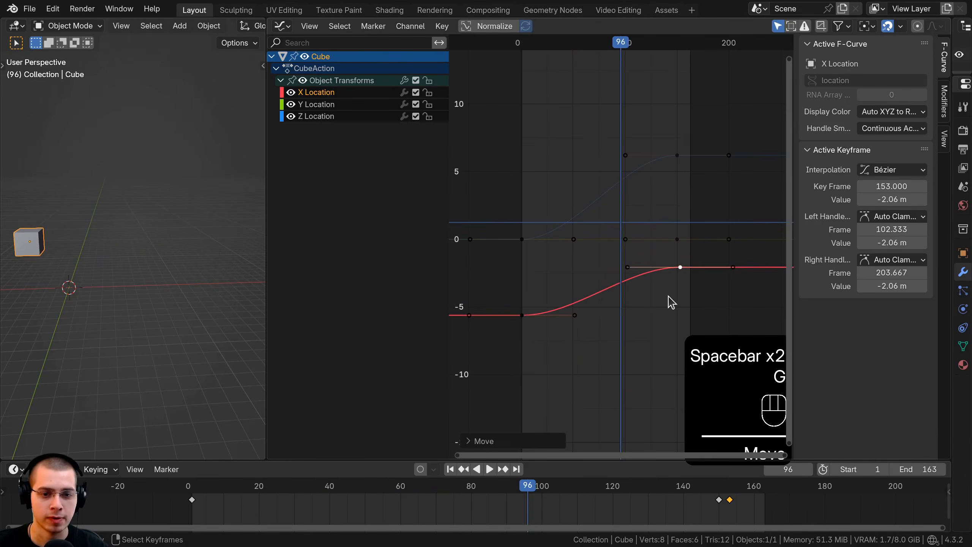
{"action": "key", "text": "g"}
{"action": "right_click", "coordinate": [633, 301]}
{"action": "key", "text": "space"}
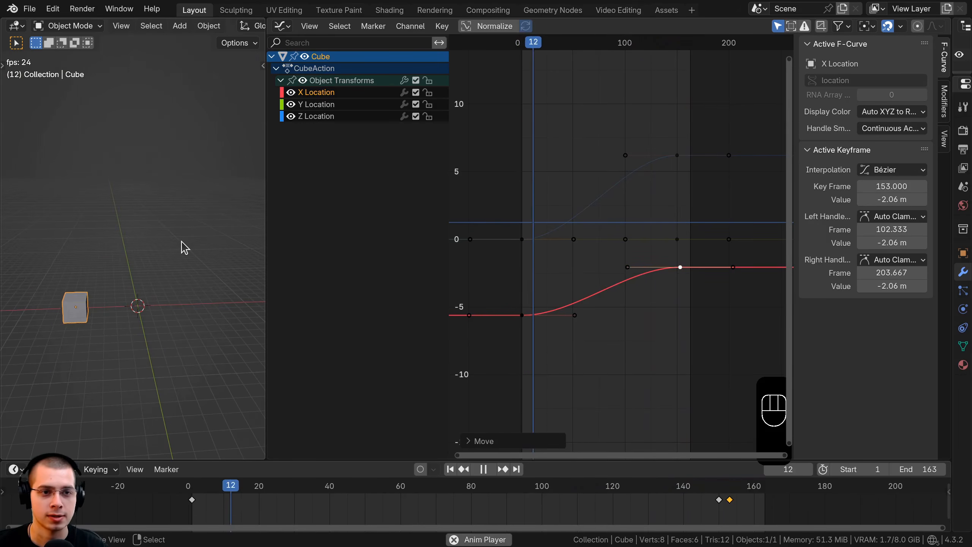
{"action": "key", "text": "space"}
Move the last X Location keyframe along the X axis to frame 26 and play back the faster motion.
{"action": "scroll", "coordinate": [681, 302], "scroll_direction": "up", "scroll_amount": 1}
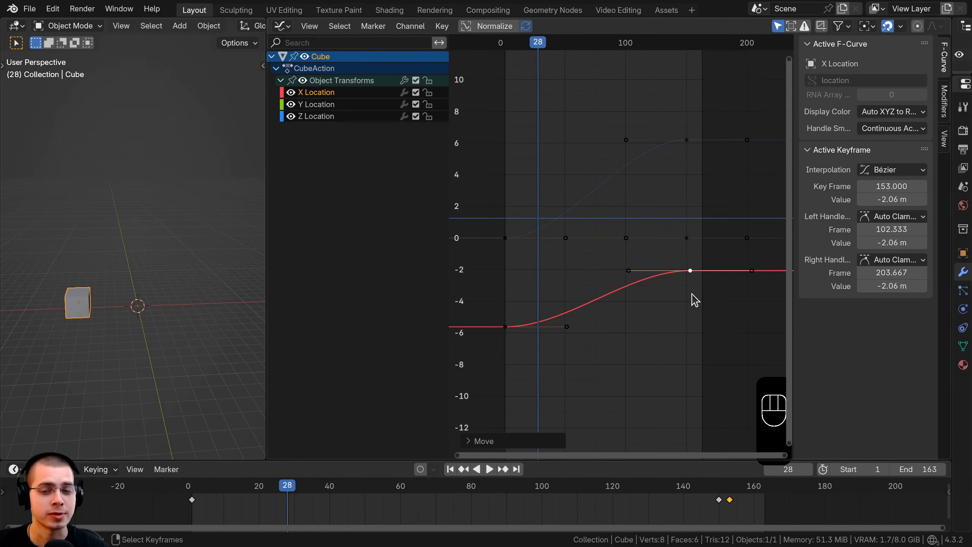
{"action": "key", "text": "g"}
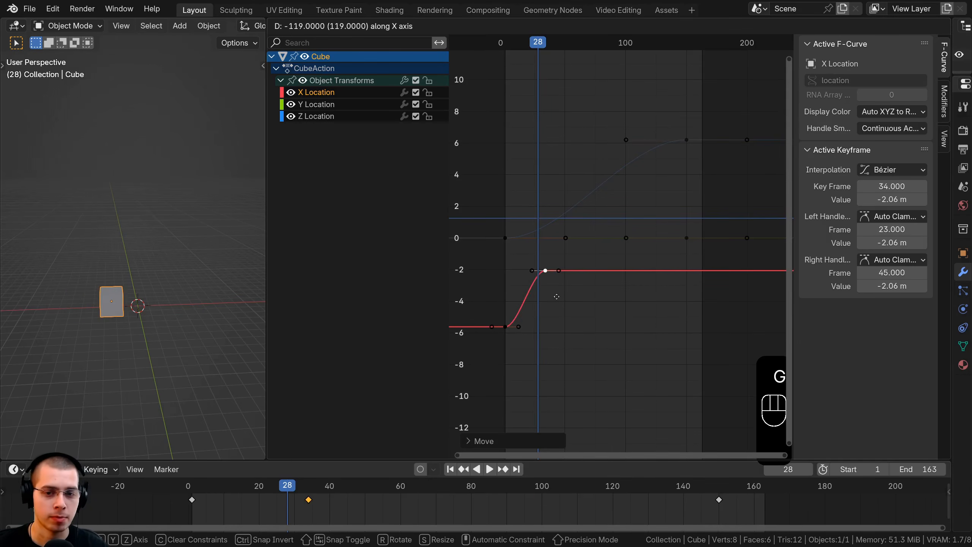
{"action": "left_click", "coordinate": [502, 304]}
{"action": "key", "text": "space"}
{"action": "right_click", "coordinate": [505, 299]}
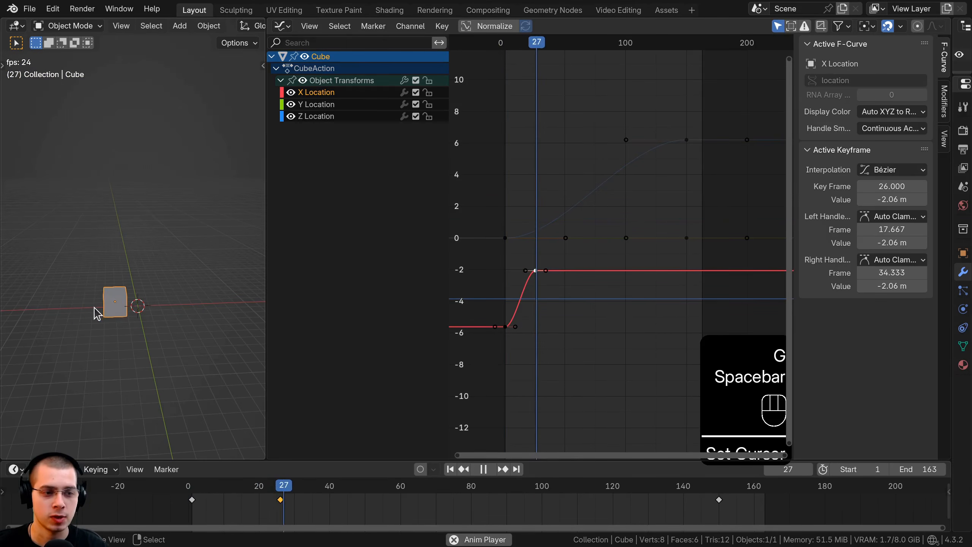
{"action": "left_click", "coordinate": [505, 290]}
{"action": "key", "text": "space"}
Move the last X Location keyframe along the X axis to frame 321 and play the slower animation.
{"action": "key", "text": "g"}
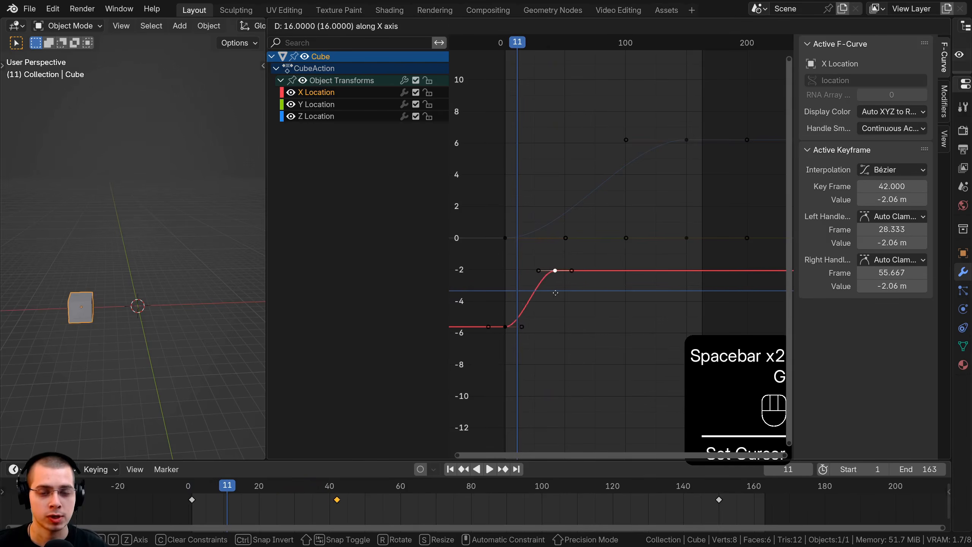
{"action": "left_click", "coordinate": [549, 291]}
{"action": "key", "text": "space"}
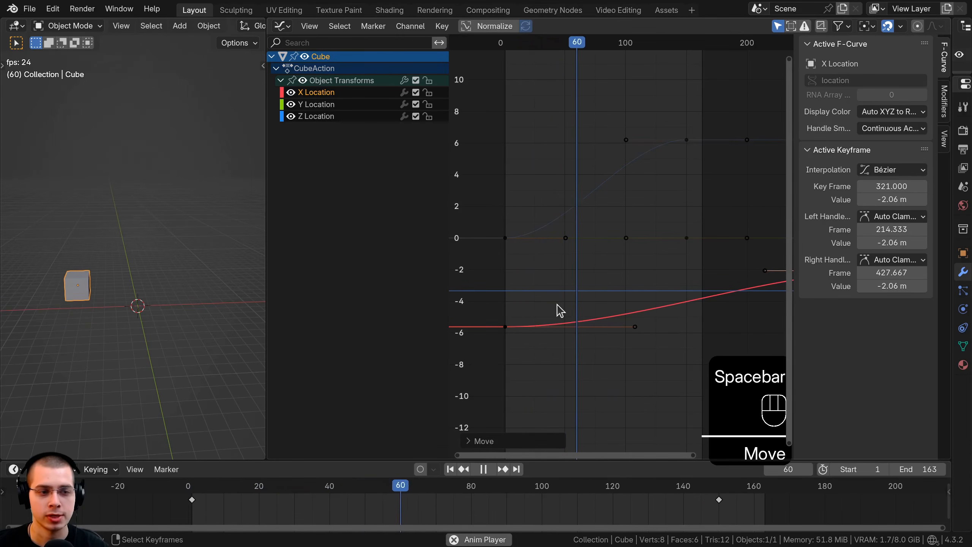
Restart the slow animation from its first frames, watch the cube's motion, and inspect the Z Location curve.
{"action": "key", "text": "space"}
{"action": "left_click", "coordinate": [505, 302]}
{"action": "middle_click_drag", "start_coordinate": [85, 330], "coordinate": [57, 310]}
{"action": "middle_click_drag", "start_coordinate": [57, 310], "coordinate": [103, 289], "text": "shift"}
{"action": "scroll", "coordinate": [107, 314], "scroll_direction": "up", "scroll_amount": 3}
{"action": "key", "text": "space"}
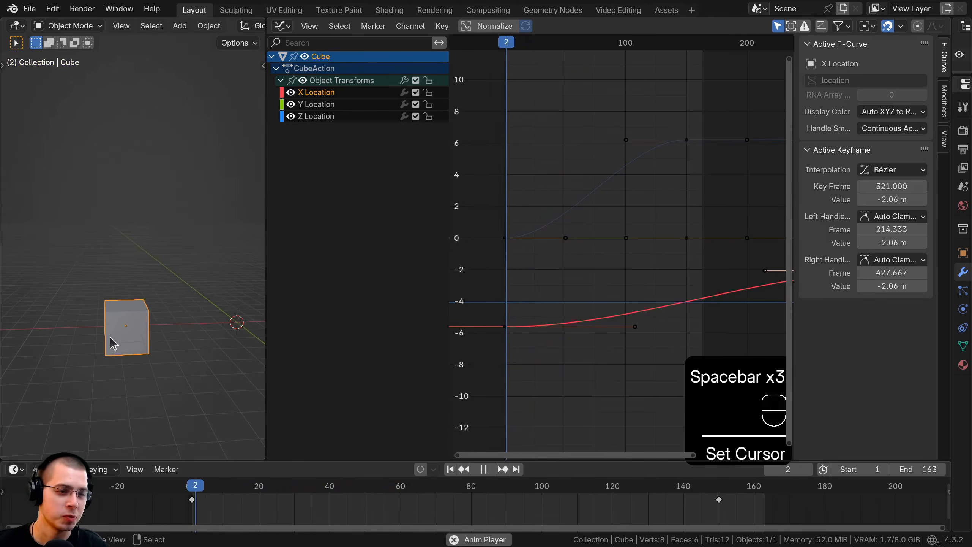
{"action": "left_click", "coordinate": [538, 234]}
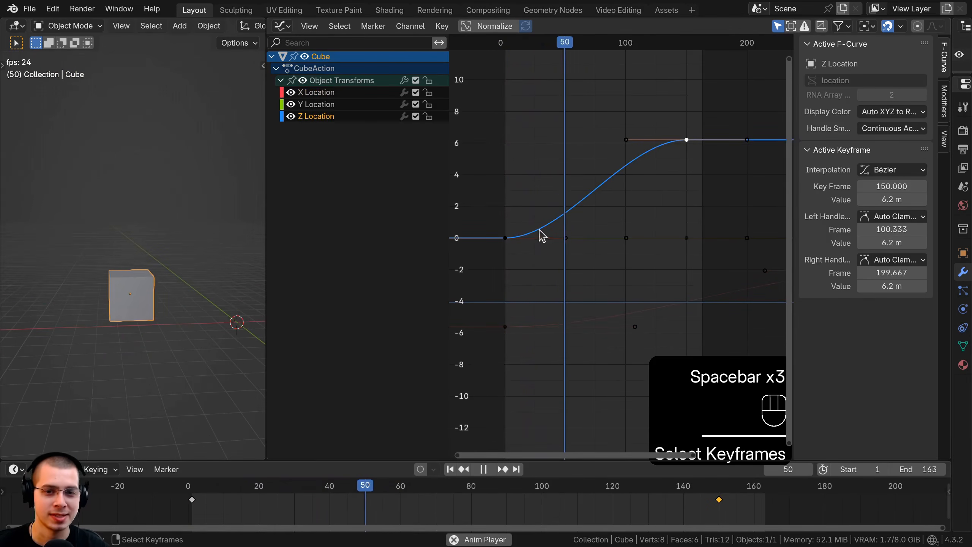
{"action": "left_click", "coordinate": [555, 224]}
{"action": "scroll", "coordinate": [580, 314], "scroll_direction": "down", "scroll_amount": 4}
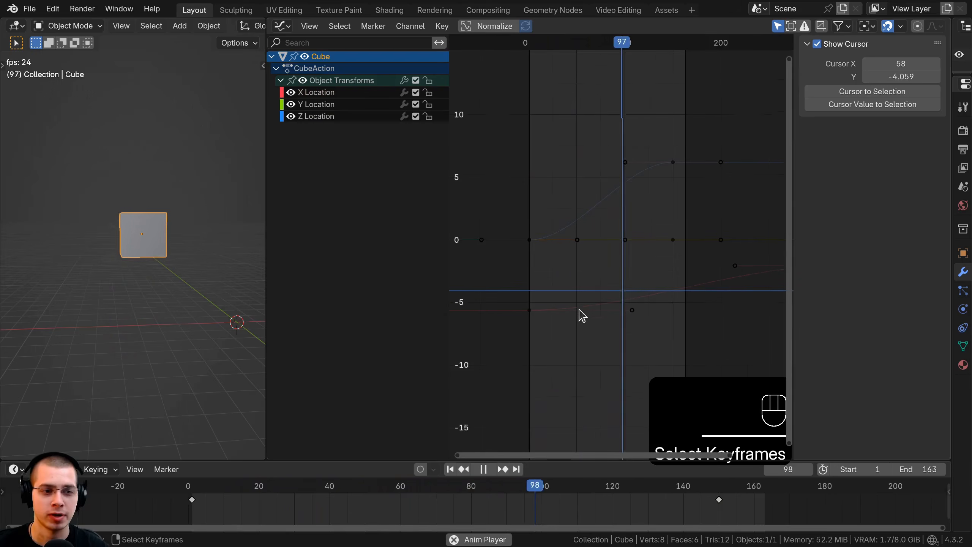
Move the last X Location keyframe along the X axis to frame 191, keeping its value at -2.06 m, and stop playback.
{"action": "right_click_drag", "start_coordinate": [757, 264], "coordinate": [757, 265]}
{"action": "right_click_drag", "start_coordinate": [757, 265], "coordinate": [679, 265]}
{"action": "key", "text": "x"}
{"action": "key", "text": "space"}
{"action": "middle_click_drag", "start_coordinate": [675, 211], "coordinate": [700, 168], "text": "ctrl"}
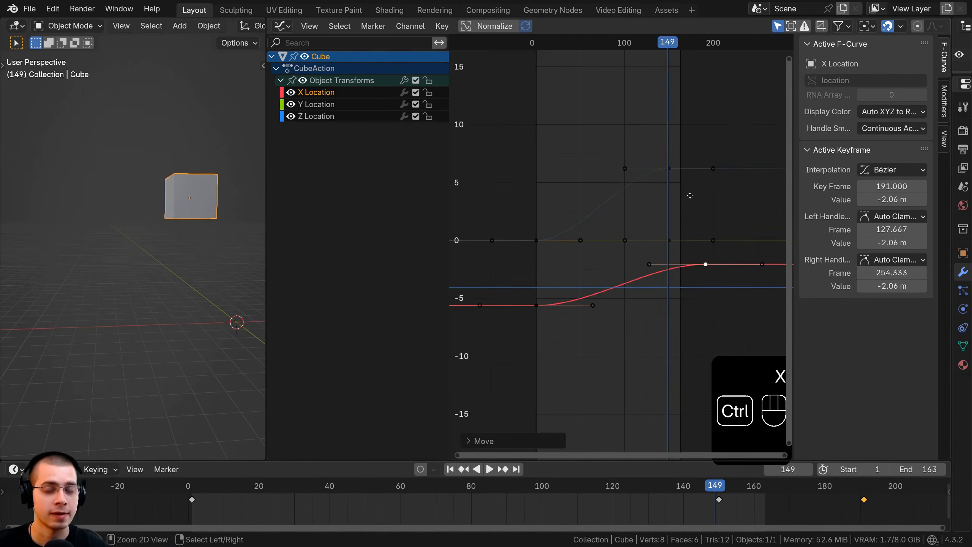
{"action": "middle_click_drag", "start_coordinate": [675, 300], "coordinate": [628, 257]}
{"action": "key", "text": "g"}
{"action": "right_click", "coordinate": [642, 181]}
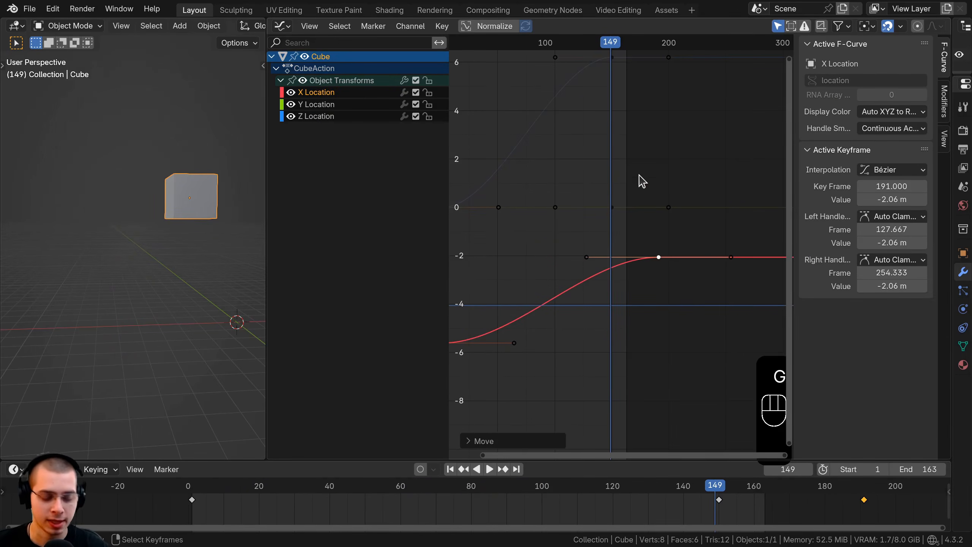
Delete the last X Location keyframe and undo the deletion, then repeat with the Delete Keyframes command and undo again.
{"action": "key", "text": "Delete"}
{"action": "key", "text": "ctrl+z"}
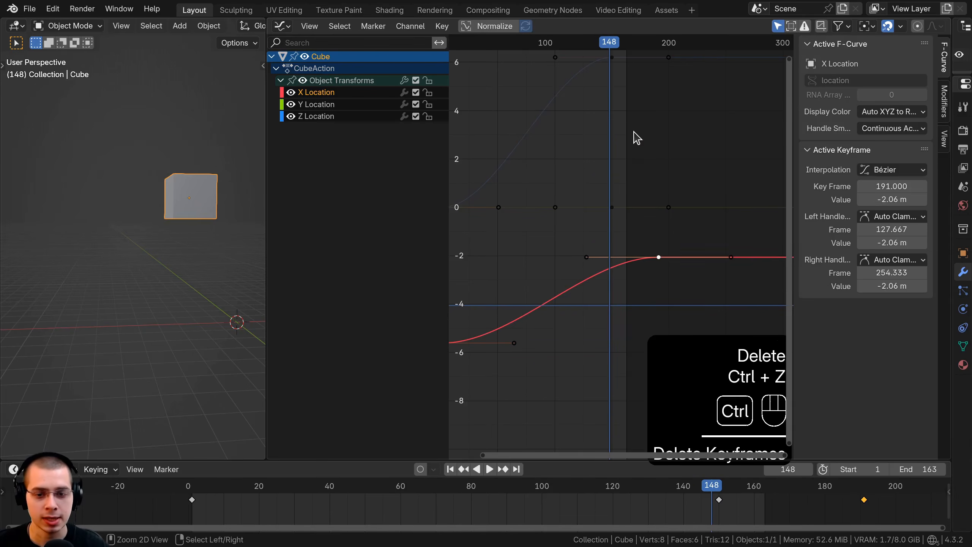
{"action": "key", "text": "x"}
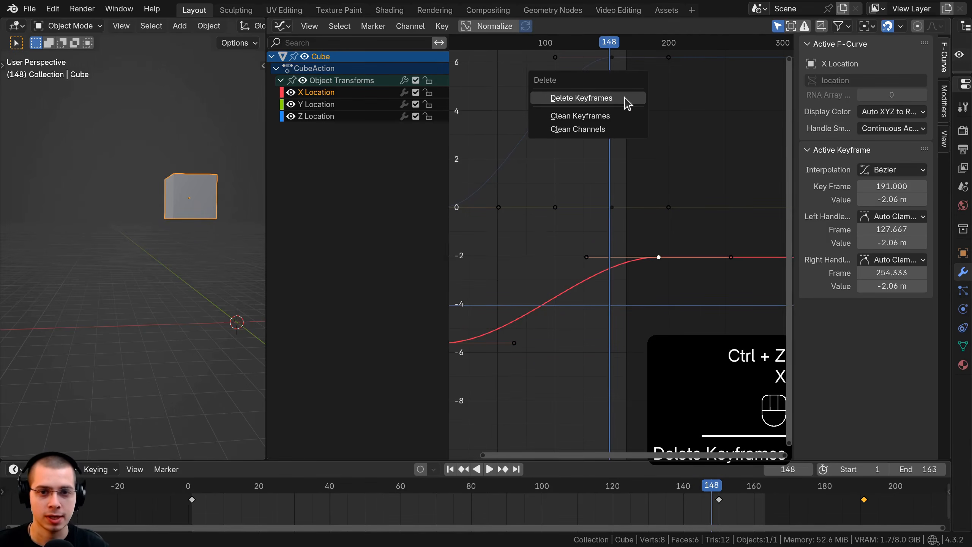
{"action": "left_click", "coordinate": [593, 98]}
{"action": "key", "text": "ctrl+z"}
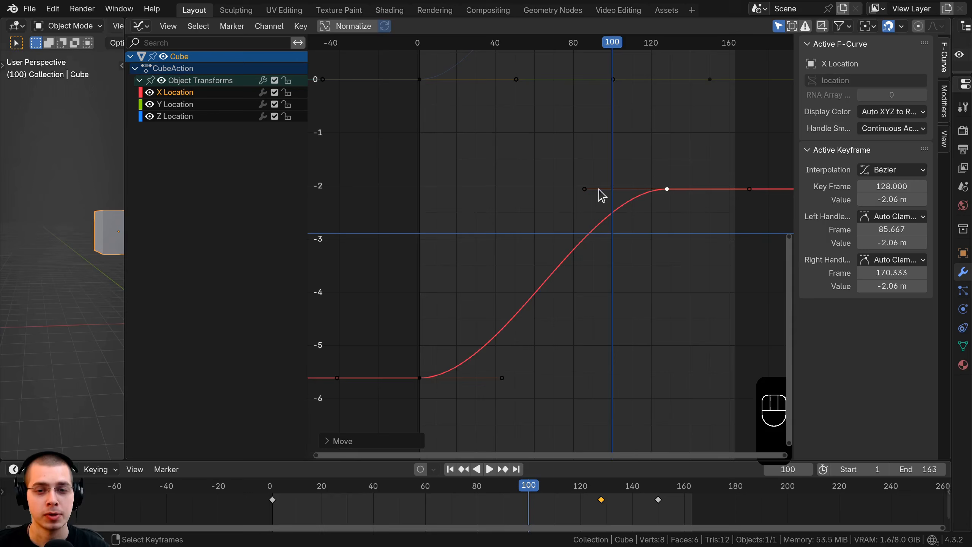
Try moving the left handle of the X Location keyframe at frame 128 to about frame 121 and -2.19 m, and undo it.
{"action": "key", "text": "g"}
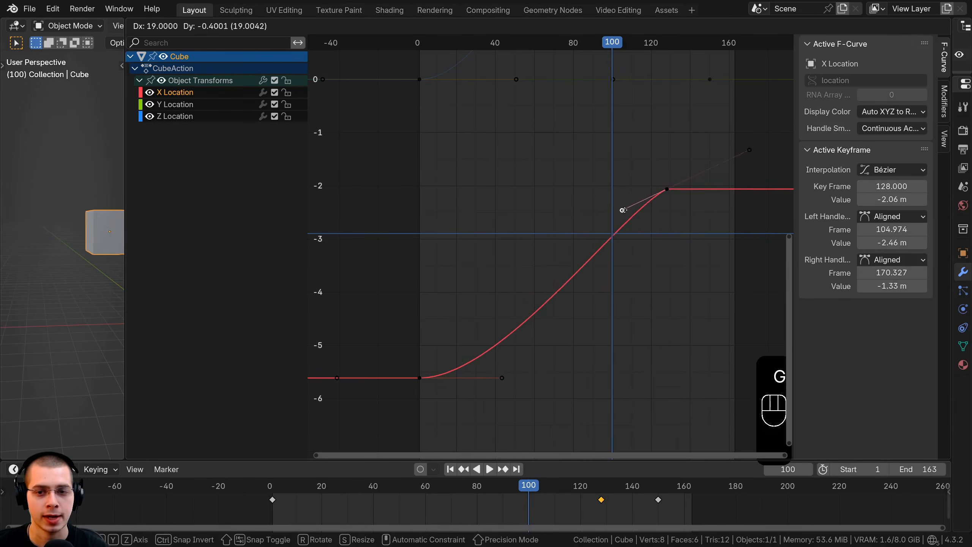
{"action": "left_click", "coordinate": [653, 196]}
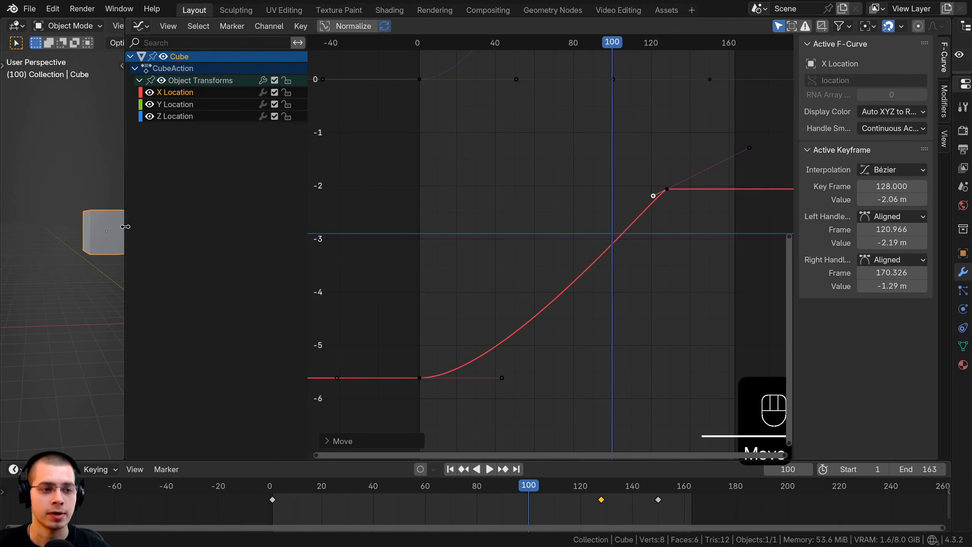
{"action": "left_click_drag", "start_coordinate": [125, 227], "coordinate": [397, 238]}
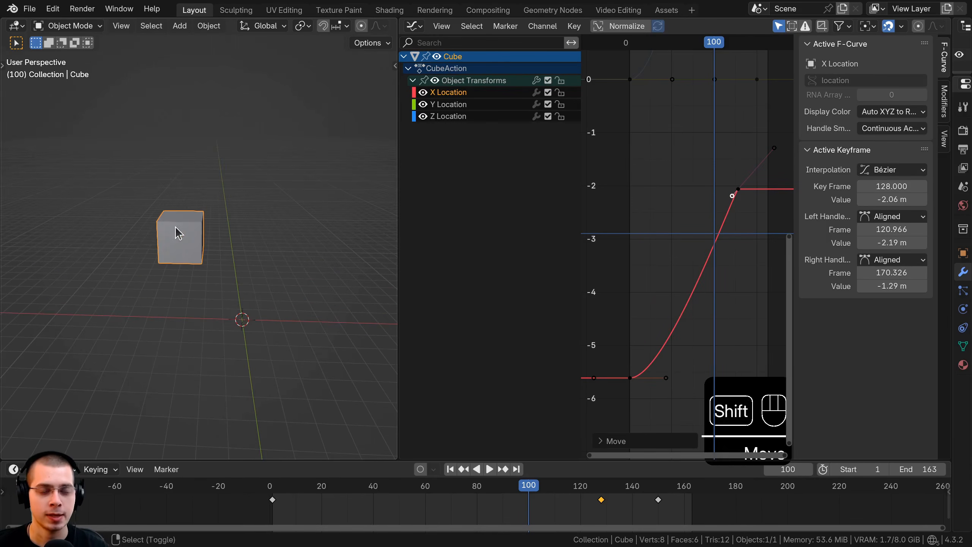
{"action": "middle_click_drag", "start_coordinate": [178, 233], "coordinate": [147, 217], "text": "shift"}
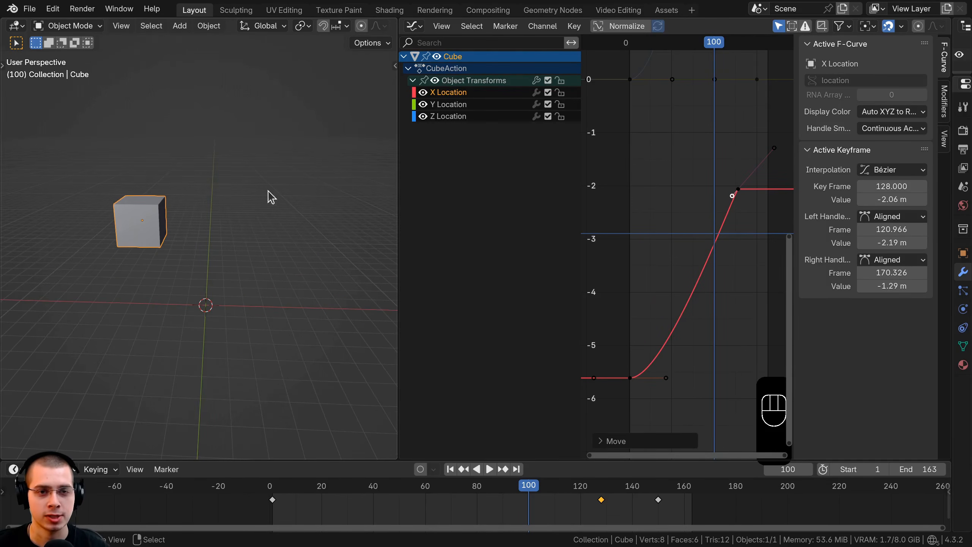
{"action": "key", "text": "ctrl+z"}
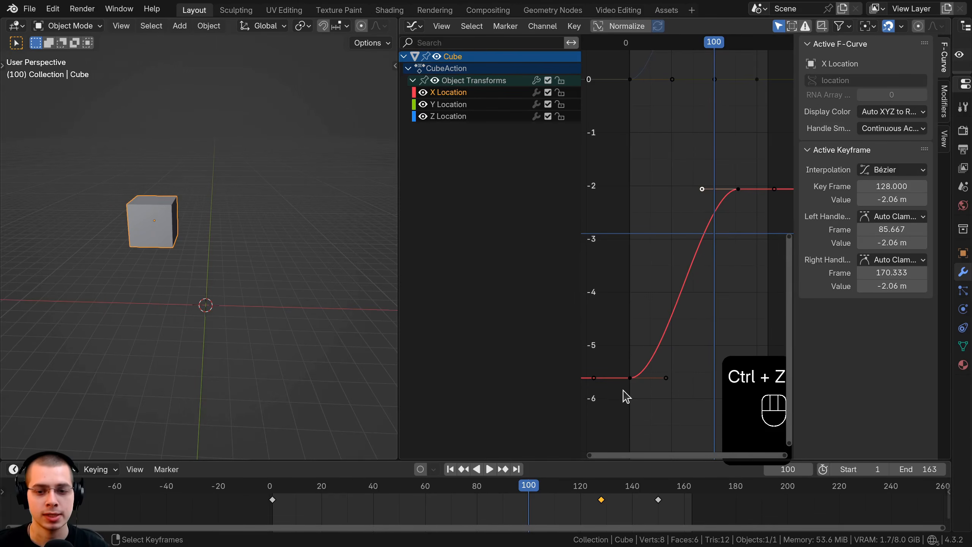
Set the playhead to frame 9 and play the animation to compare the cube's motion with the X Location curve.
{"action": "left_click", "coordinate": [636, 387]}
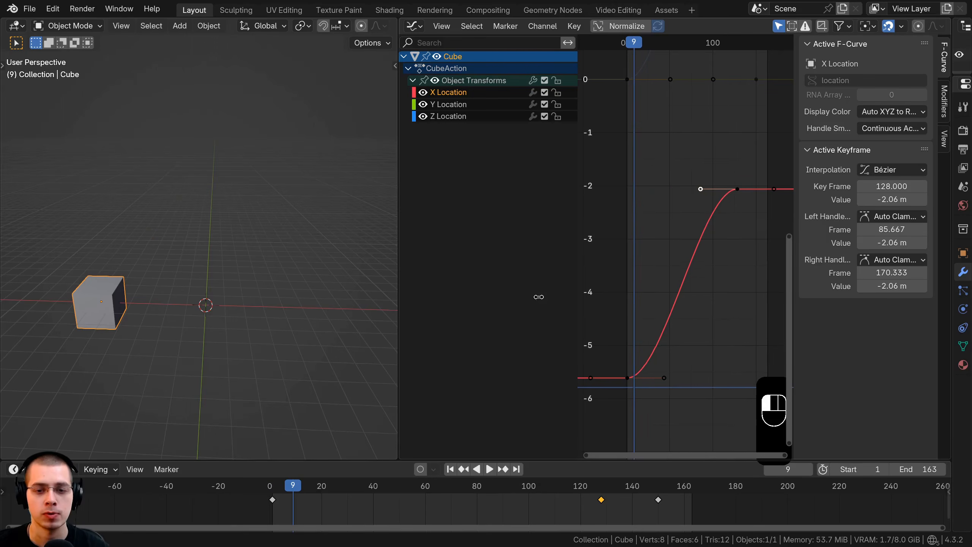
{"action": "key", "text": "space"}
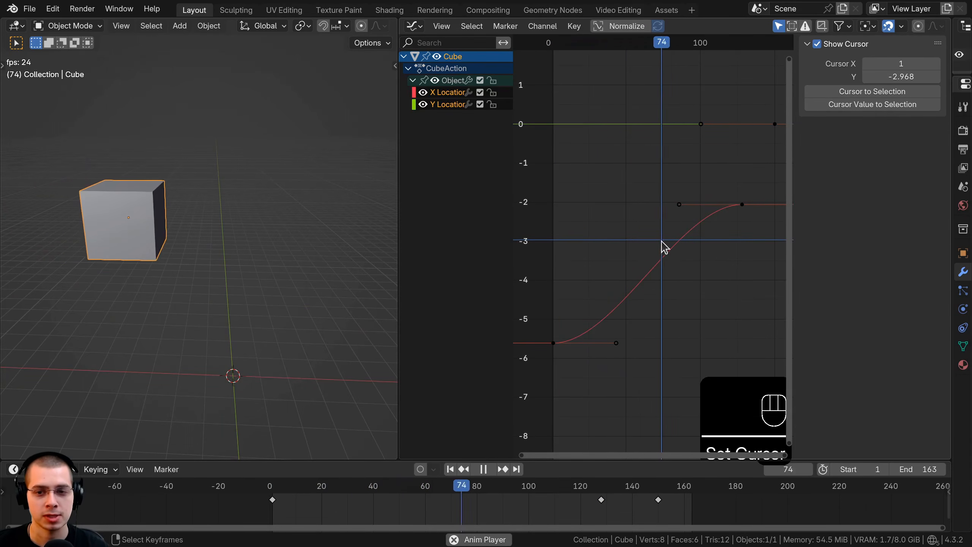
{"action": "scroll", "coordinate": [651, 234], "scroll_direction": "up", "scroll_amount": 2}
{"action": "scroll", "coordinate": [635, 248], "scroll_direction": "down", "scroll_amount": 2}
{"action": "key", "text": "space"}
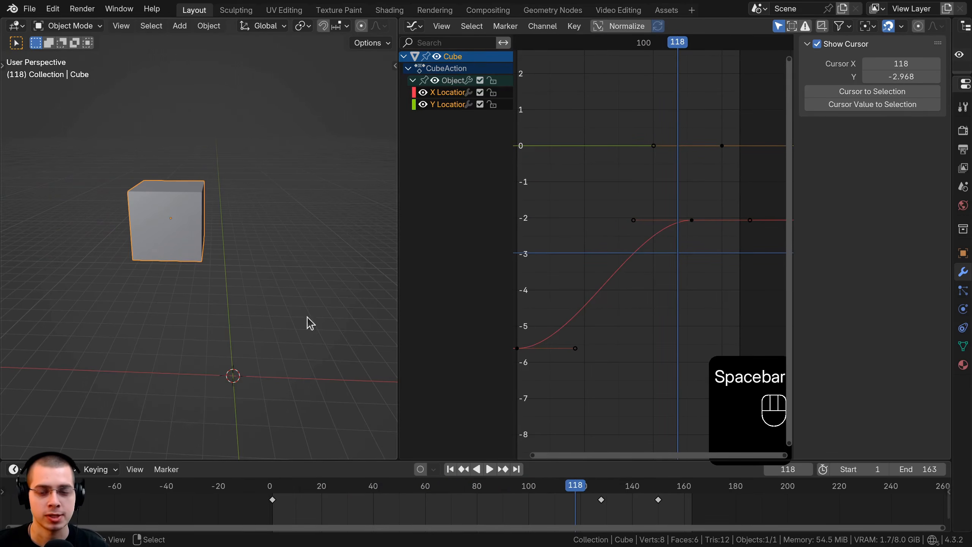
Move the left handle of the X Location keyframe at frame 128 to about frame 124.4, keeping its value at -2.06 m.
{"action": "scroll", "coordinate": [660, 251], "scroll_direction": "up", "scroll_amount": 1}
{"action": "left_click", "coordinate": [632, 217]}
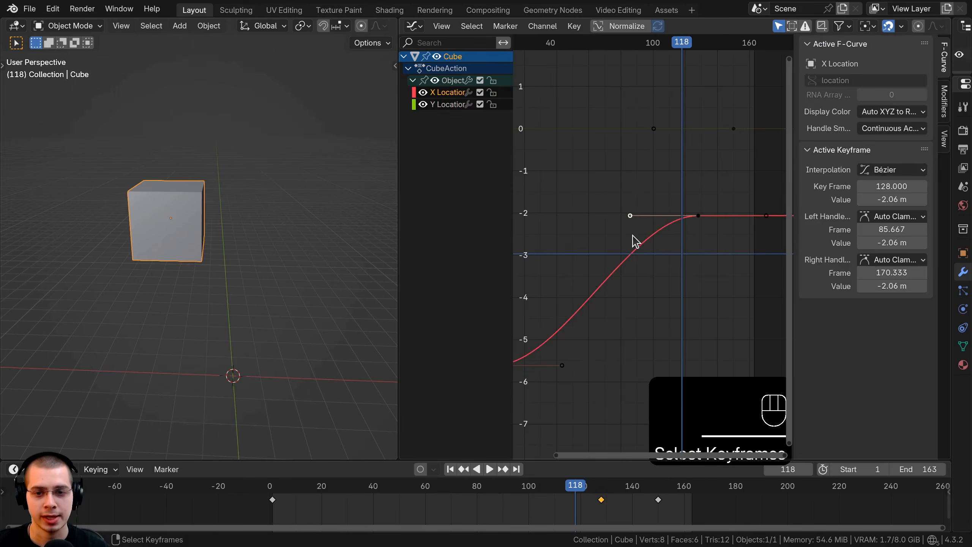
{"action": "scroll", "coordinate": [627, 215], "scroll_direction": "up", "scroll_amount": 1}
{"action": "left_click_drag", "start_coordinate": [628, 214], "coordinate": [707, 207]}
{"action": "left_click", "coordinate": [683, 234]}
{"action": "left_click", "coordinate": [700, 210]}
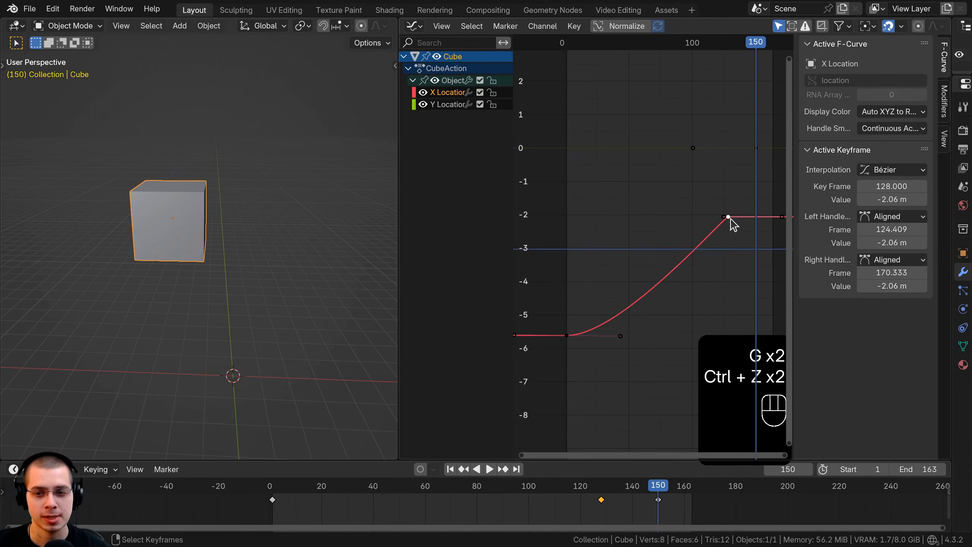
Move the last X Location keyframe to frame 65 at -2.06 m and play the animation from frame 0.
{"action": "left_click", "coordinate": [729, 218]}
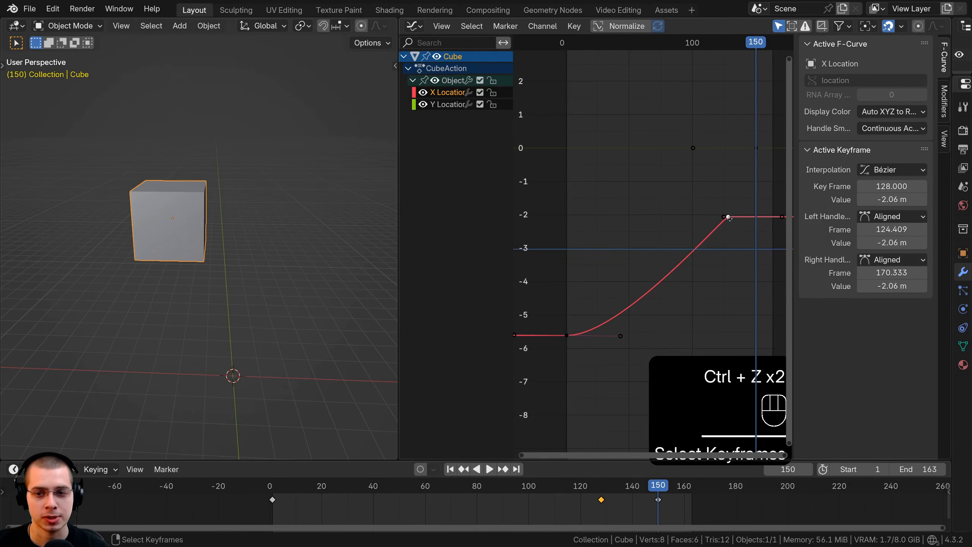
{"action": "key", "text": "g"}
{"action": "left_click", "coordinate": [649, 218]}
{"action": "right_click", "coordinate": [551, 252], "text": "shift"}
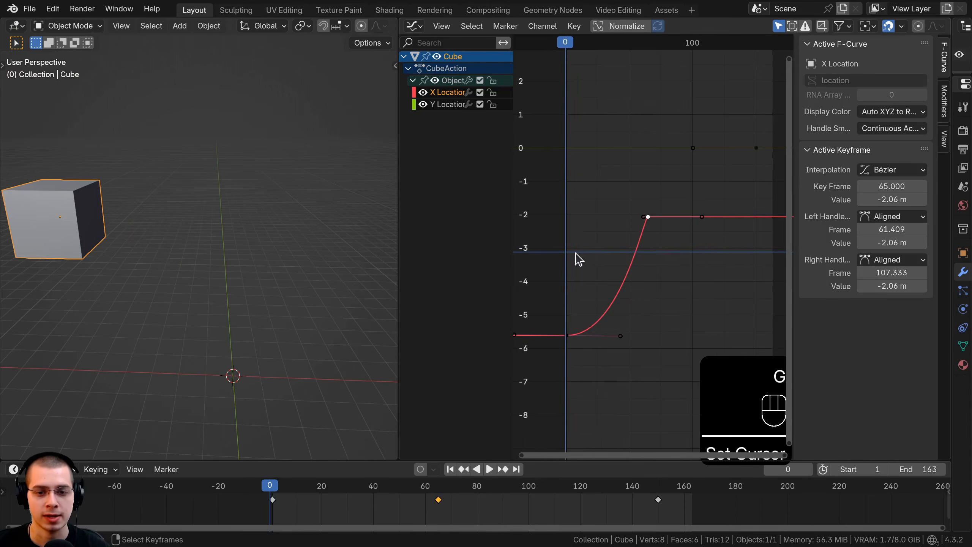
{"action": "scroll", "coordinate": [577, 307], "scroll_direction": "up", "scroll_amount": 1}
{"action": "key", "text": "space"}
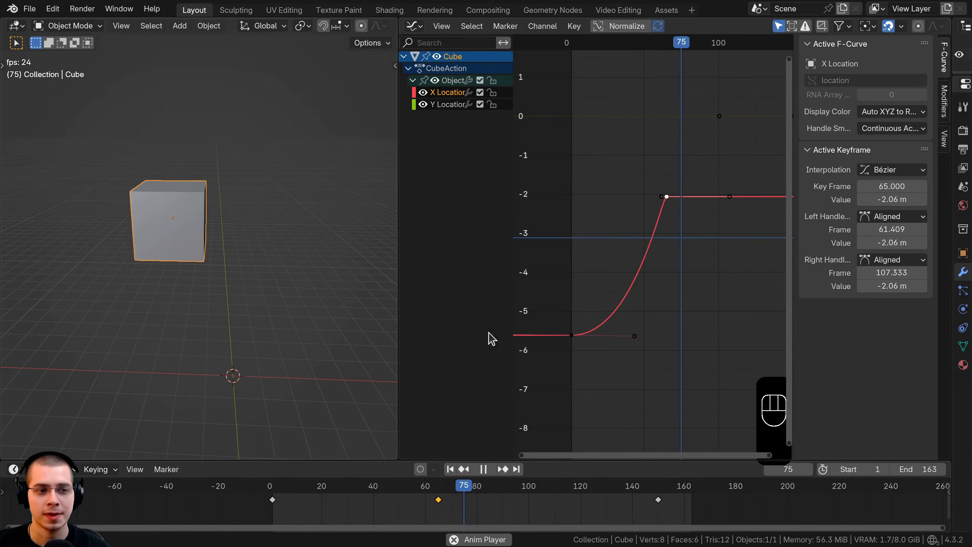
{"action": "left_click", "coordinate": [638, 228]}
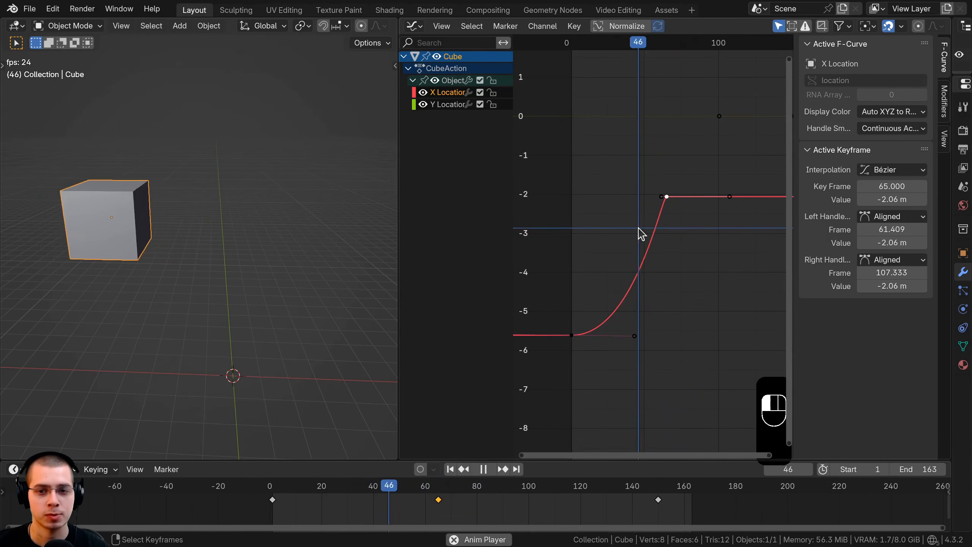
Extend the left handle of the X Location keyframe at frame 65 to about frame 25.9 at -2.06 m and replay the motion.
{"action": "right_click", "coordinate": [659, 196]}
{"action": "key", "text": "g"}
{"action": "left_click", "coordinate": [609, 199]}
{"action": "left_click", "coordinate": [561, 298]}
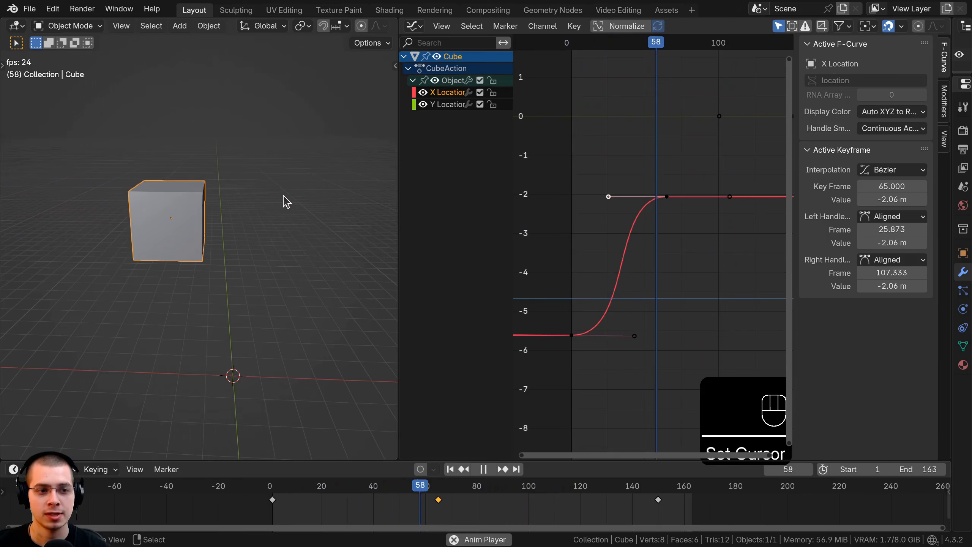
{"action": "left_click", "coordinate": [607, 229]}
{"action": "right_click", "coordinate": [640, 197]}
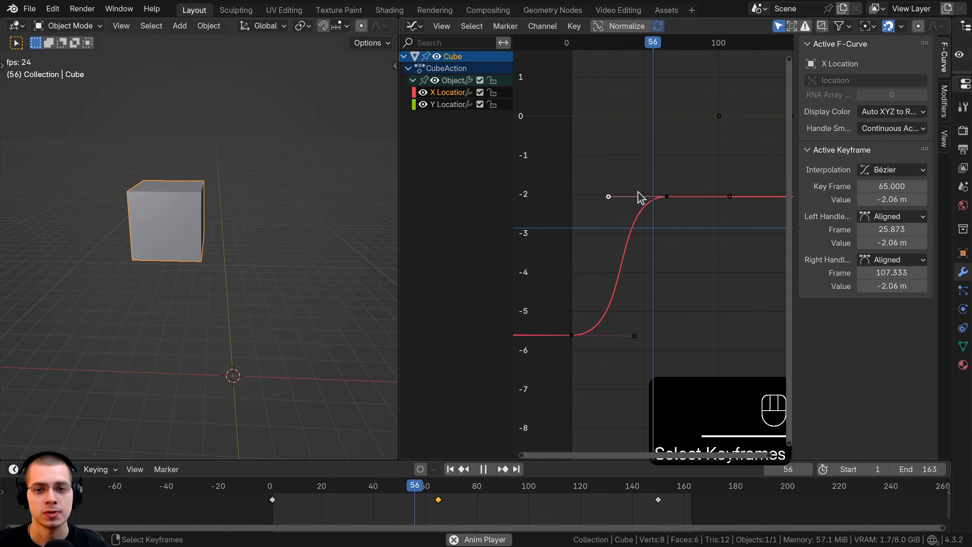
{"action": "left_click", "coordinate": [595, 267]}
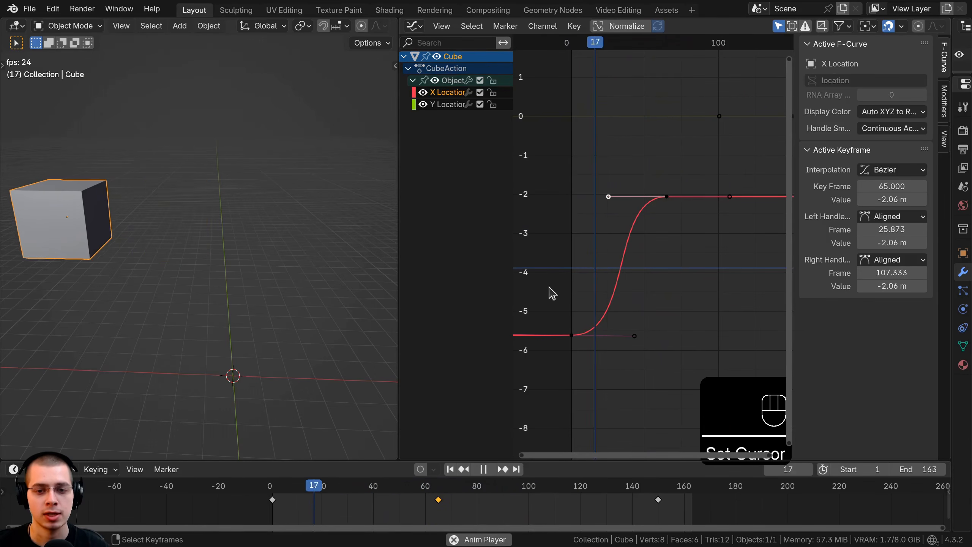
{"action": "left_click", "coordinate": [549, 288]}
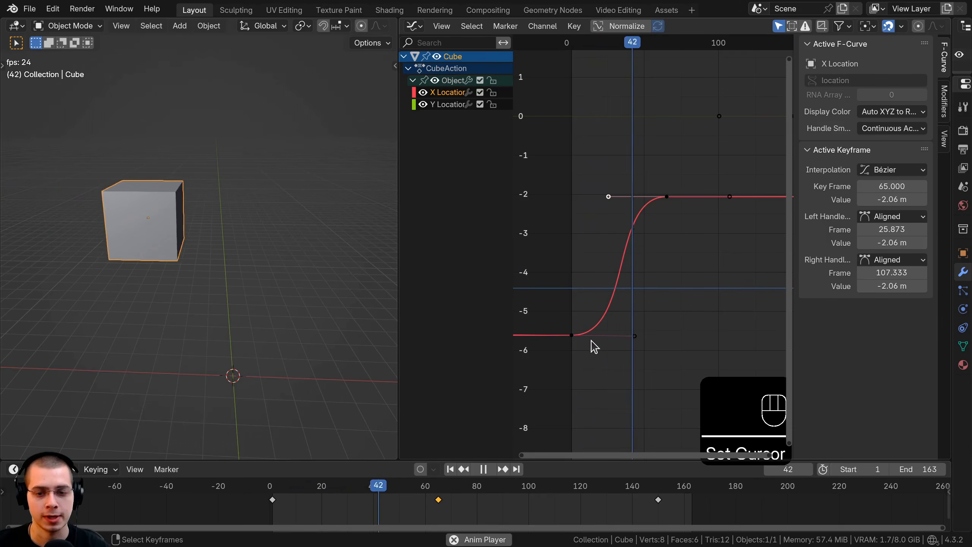
{"action": "key", "text": "space"}
Pull the right handle of the first X Location keyframe down to about frame 40 at -8.13 m.
{"action": "left_click", "coordinate": [681, 248]}
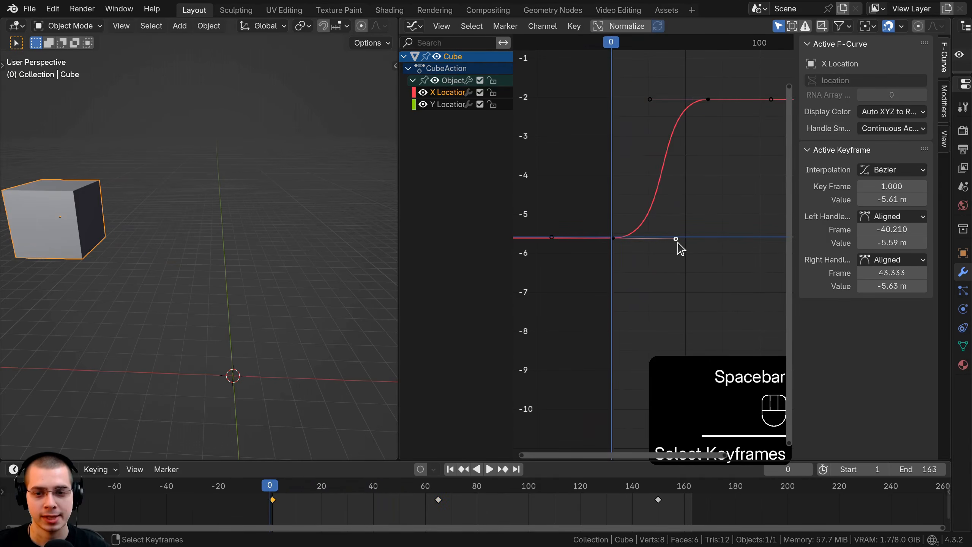
{"action": "key", "text": "g"}
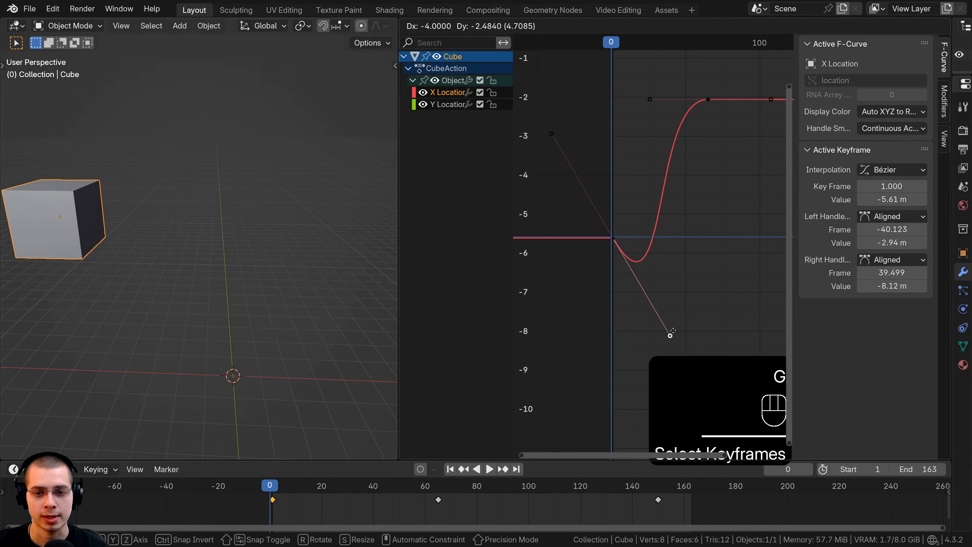
{"action": "left_click", "coordinate": [673, 331]}
{"action": "scroll", "coordinate": [223, 265], "scroll_direction": "down", "scroll_amount": 4}
{"action": "middle_click_drag", "start_coordinate": [223, 265], "coordinate": [242, 270], "text": "shift"}
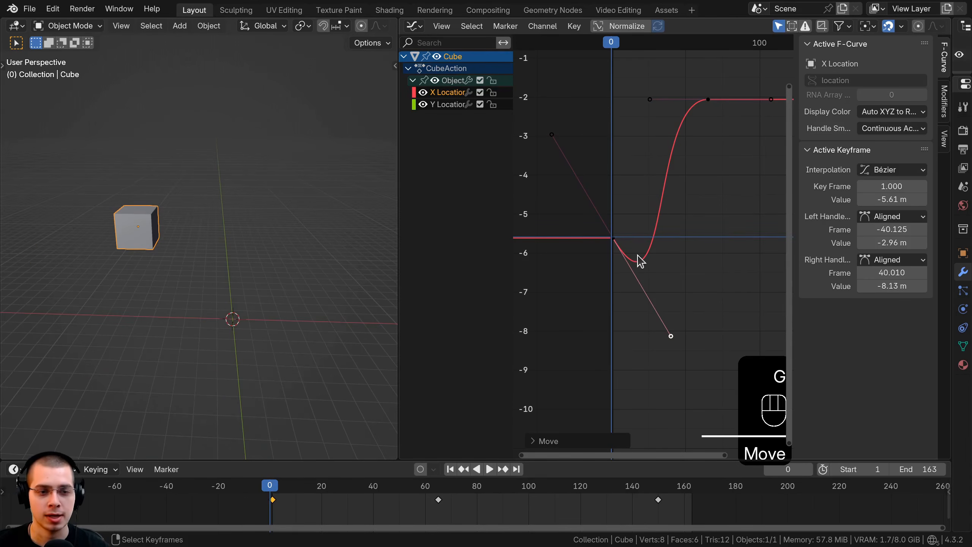
Play the animation to watch how the dip in the X Location curve affects the cube's motion.
{"action": "key", "text": "space"}
{"action": "key", "text": "space"}
{"action": "key", "text": "space"}
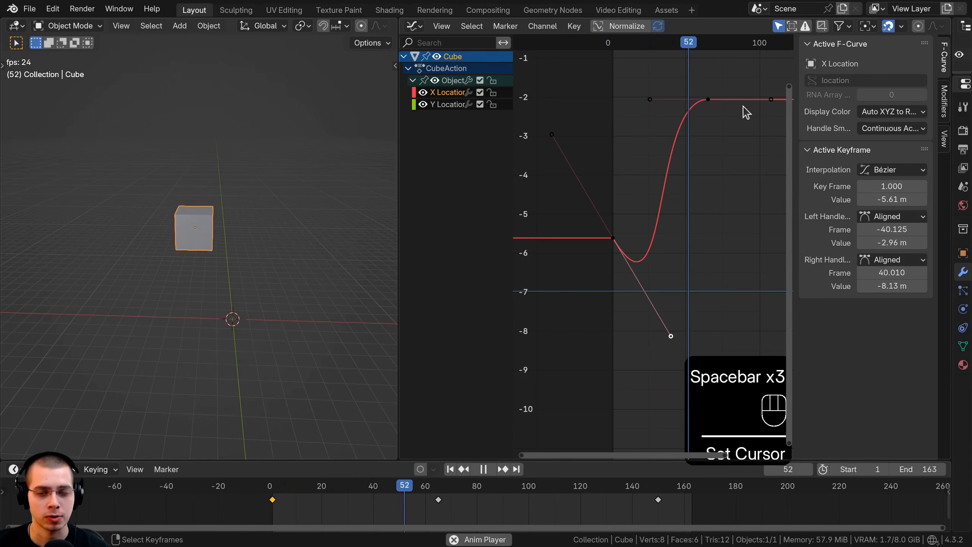
{"action": "key", "text": "space"}
Pull the right handle of the first X Location keyframe further down to about frame 39.4 at -9.24 m.
{"action": "scroll", "coordinate": [685, 241], "scroll_direction": "up", "scroll_amount": 3}
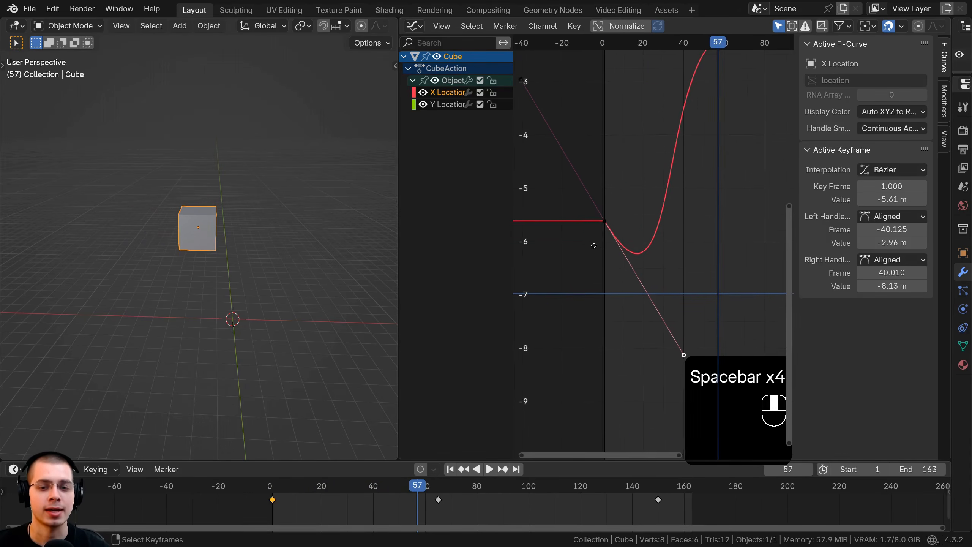
{"action": "left_click", "coordinate": [686, 355]}
{"action": "key", "text": "g"}
{"action": "left_click", "coordinate": [680, 388]}
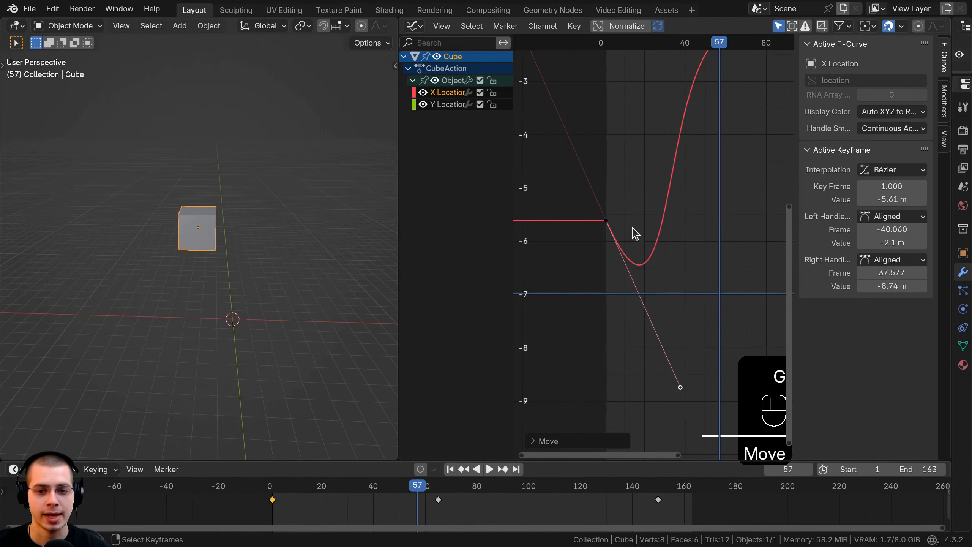
{"action": "scroll", "coordinate": [596, 245], "scroll_direction": "up", "scroll_amount": 2}
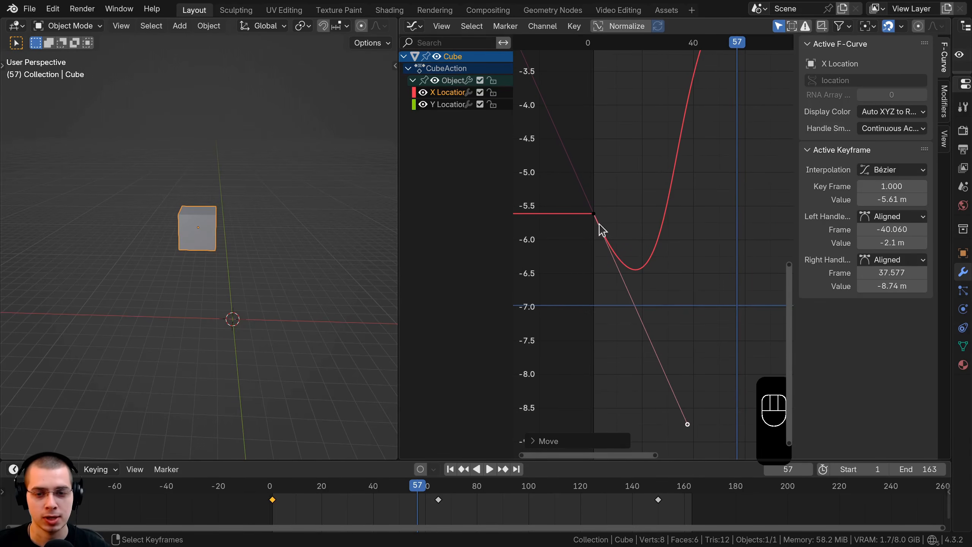
{"action": "key", "text": "g"}
{"action": "left_click", "coordinate": [629, 306]}
Examine the reshaped X Location curve and set the playhead to frame 0.
{"action": "scroll", "coordinate": [592, 235], "scroll_direction": "down", "scroll_amount": 7}
{"action": "middle_click_drag", "start_coordinate": [637, 299], "coordinate": [639, 356]}
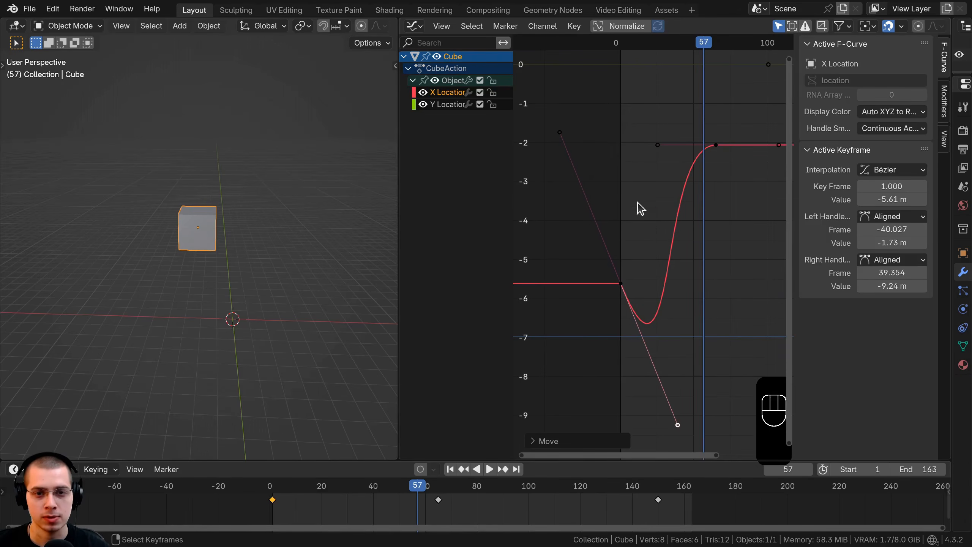
{"action": "middle_click_drag", "start_coordinate": [632, 176], "coordinate": [615, 143]}
{"action": "scroll", "coordinate": [612, 145], "scroll_direction": "up", "scroll_amount": 1}
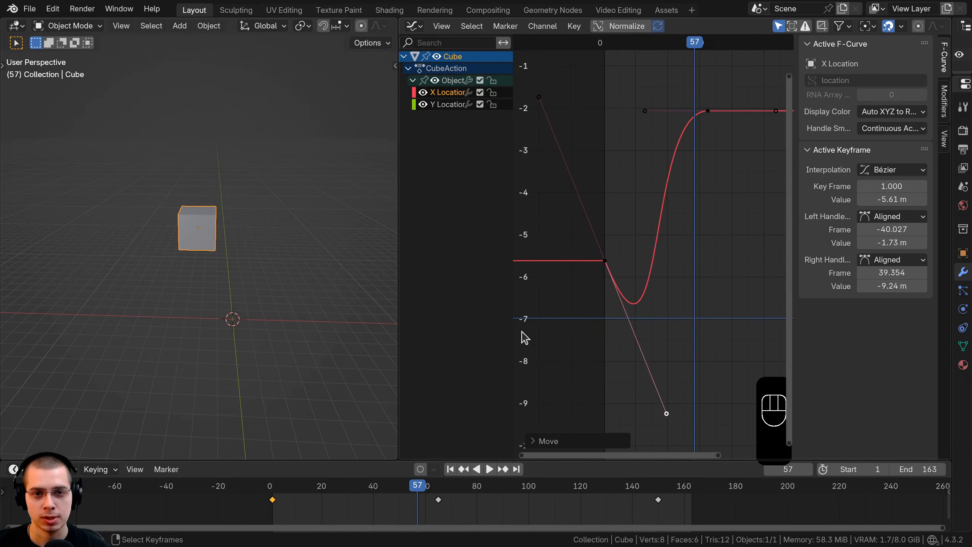
{"action": "scroll", "coordinate": [593, 247], "scroll_direction": "up", "scroll_amount": 1}
{"action": "left_click", "coordinate": [586, 229]}
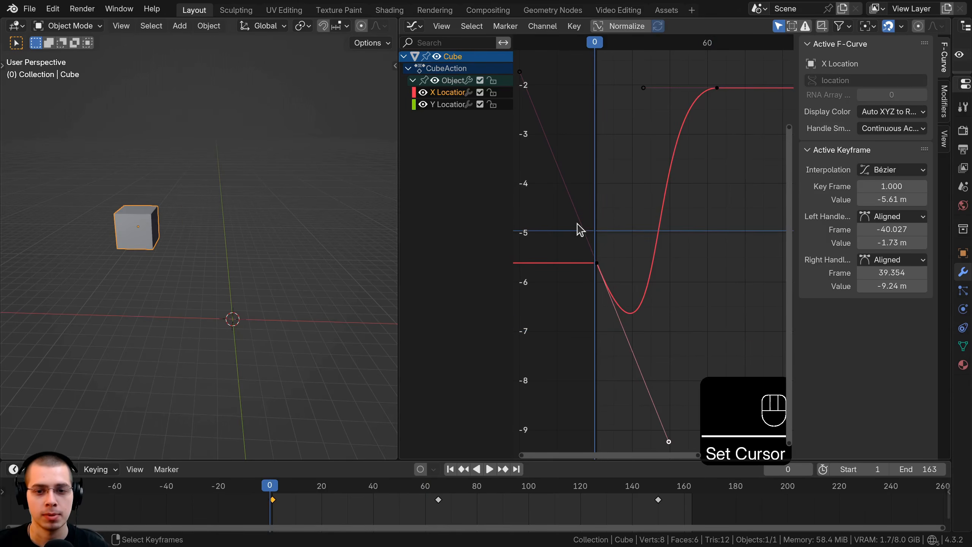
Play the animation and scrub the playhead from frame 21 to frame 57 to watch the cube follow the dipped X Location curve.
{"action": "key", "text": "space"}
{"action": "key", "text": "space"}
{"action": "left_click", "coordinate": [633, 324]}
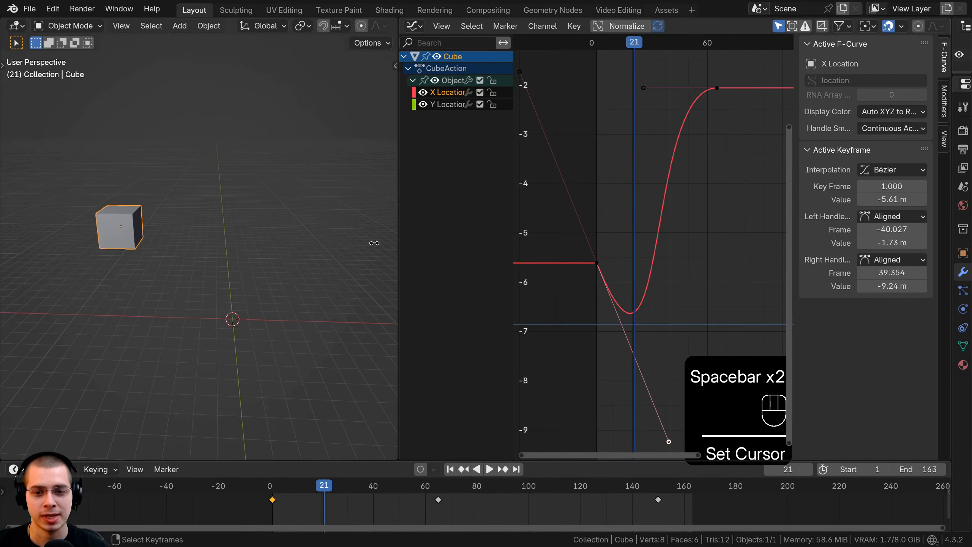
{"action": "left_click_drag", "start_coordinate": [638, 325], "coordinate": [702, 312]}
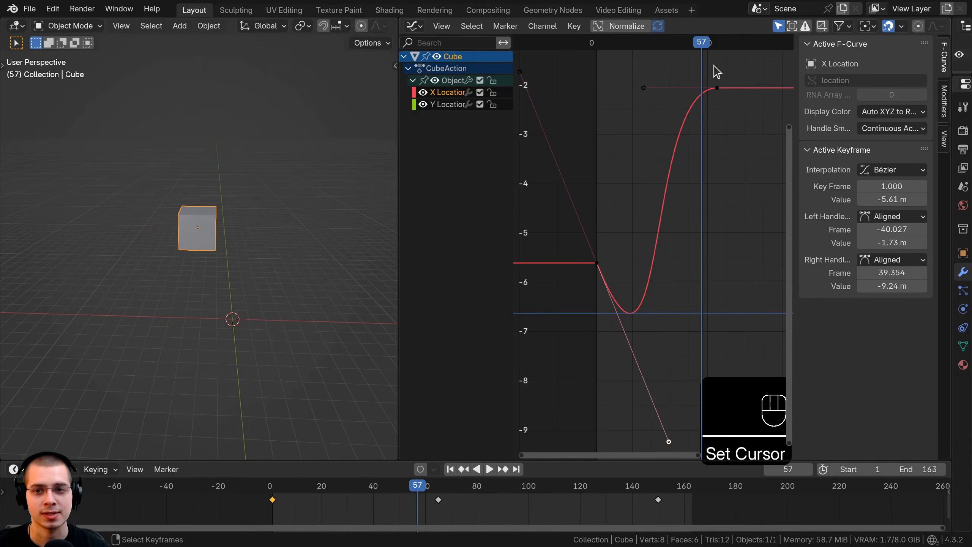
Select the second X Location keyframe's left handle and widen the Graph Editor at the expense of the 3D viewport.
{"action": "left_click", "coordinate": [714, 72]}
{"action": "scroll", "coordinate": [614, 228], "scroll_direction": "down", "scroll_amount": 1}
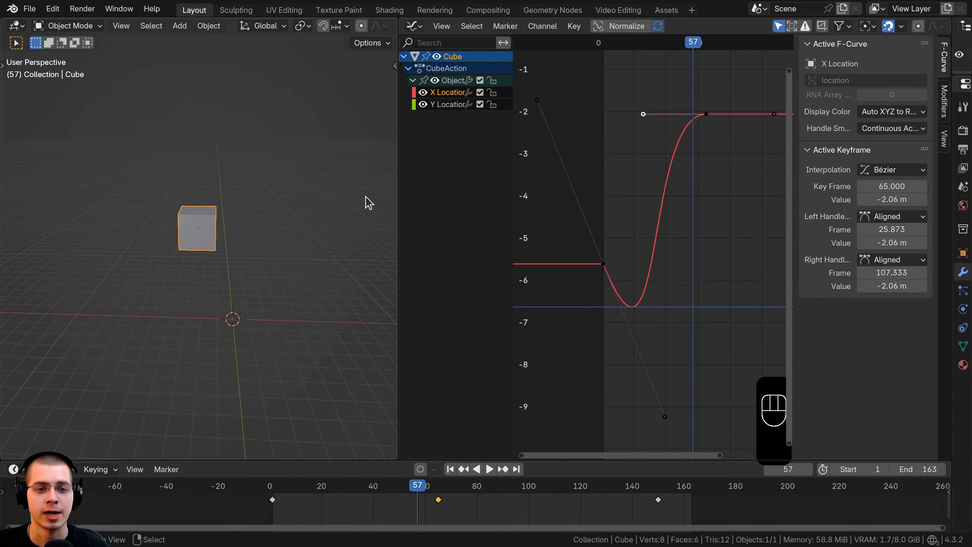
{"action": "left_click_drag", "start_coordinate": [397, 192], "coordinate": [344, 191]}
Select all keyframes of the cube and set their interpolation to Bézier.
{"action": "key", "text": "a"}
{"action": "key", "text": "a"}
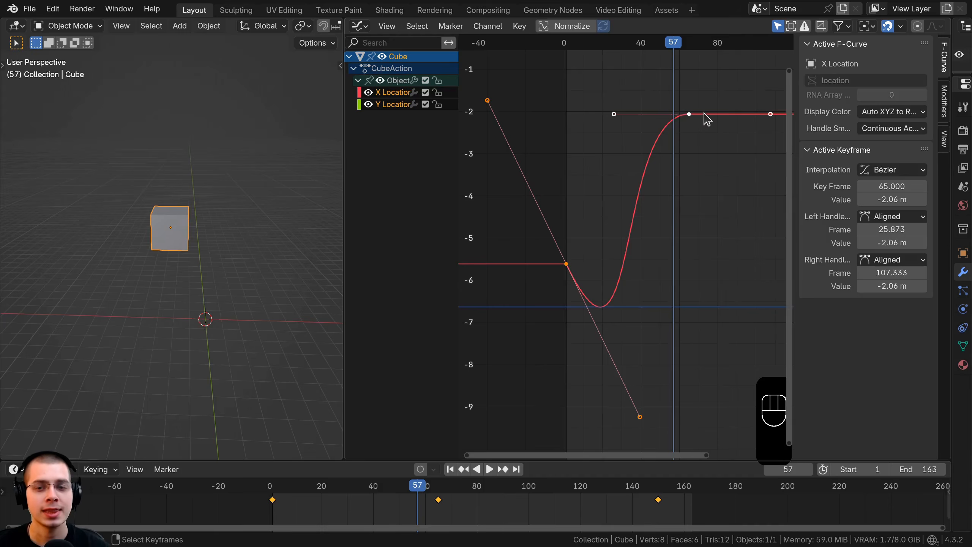
{"action": "key", "text": "t"}
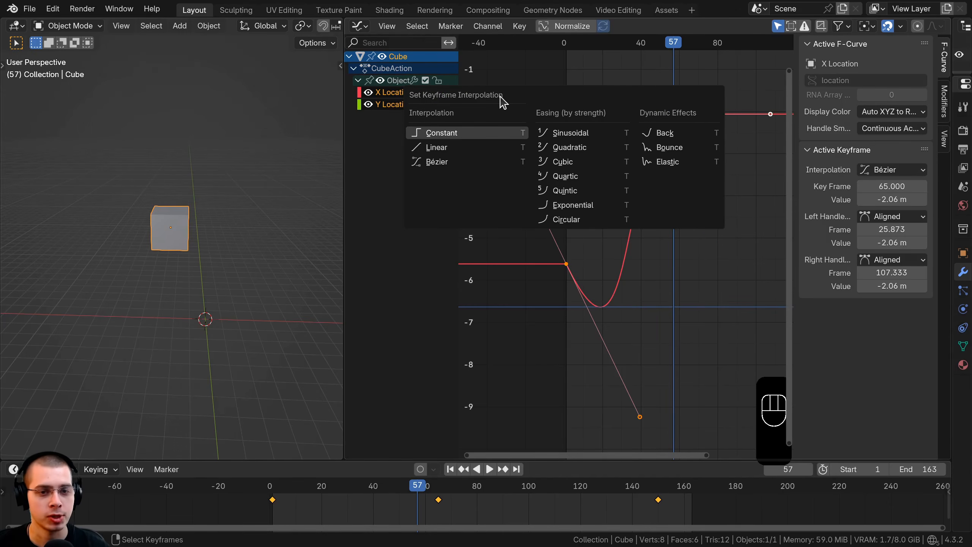
{"action": "left_click", "coordinate": [438, 166]}
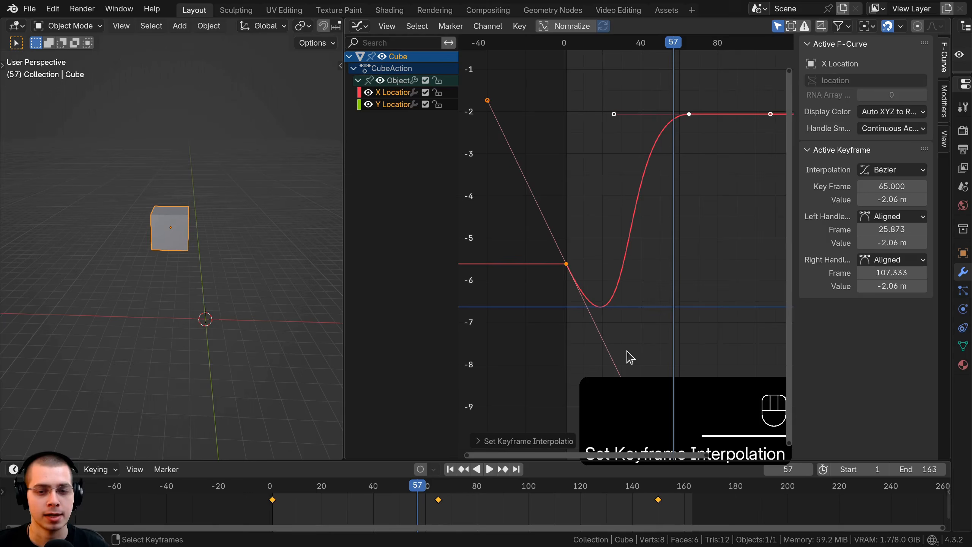
Raise the right handle of the first X Location keyframe to about frame 52.6 at -5.9 m.
{"action": "scroll", "coordinate": [624, 364], "scroll_direction": "down", "scroll_amount": 3}
{"action": "left_click_drag", "start_coordinate": [634, 374], "coordinate": [658, 269]}
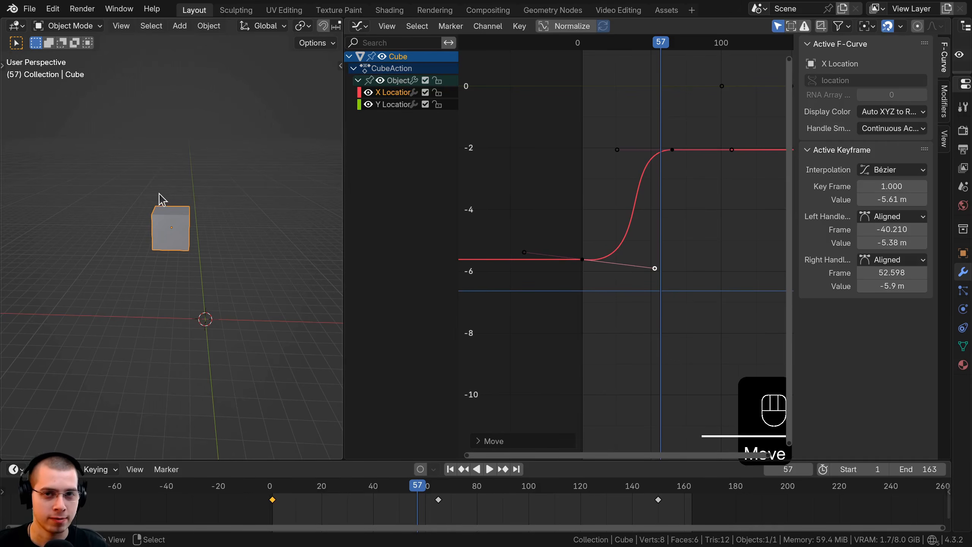
{"action": "scroll", "coordinate": [523, 266], "scroll_direction": "up", "scroll_amount": 1}
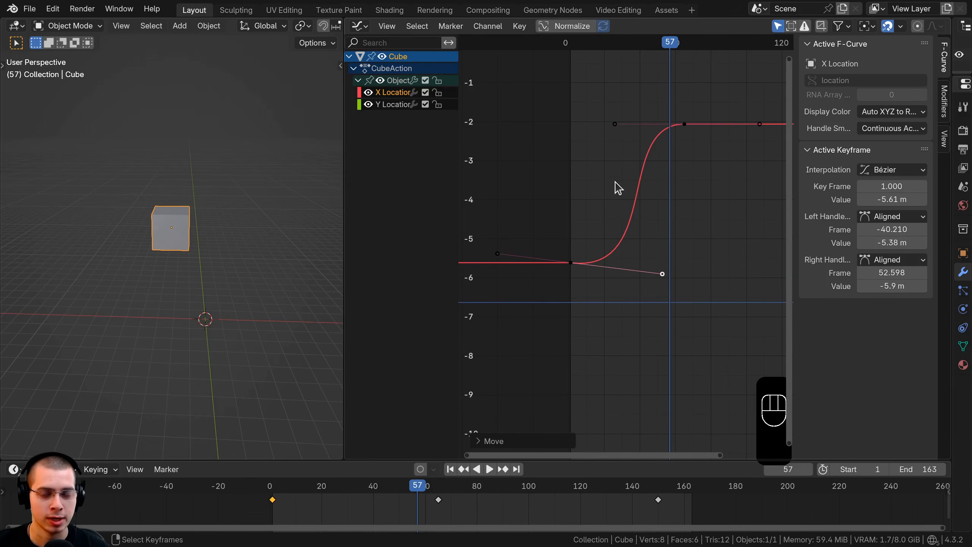
Select all keyframes and set their interpolation to Linear.
{"action": "key", "text": "a"}
{"action": "key", "text": "a"}
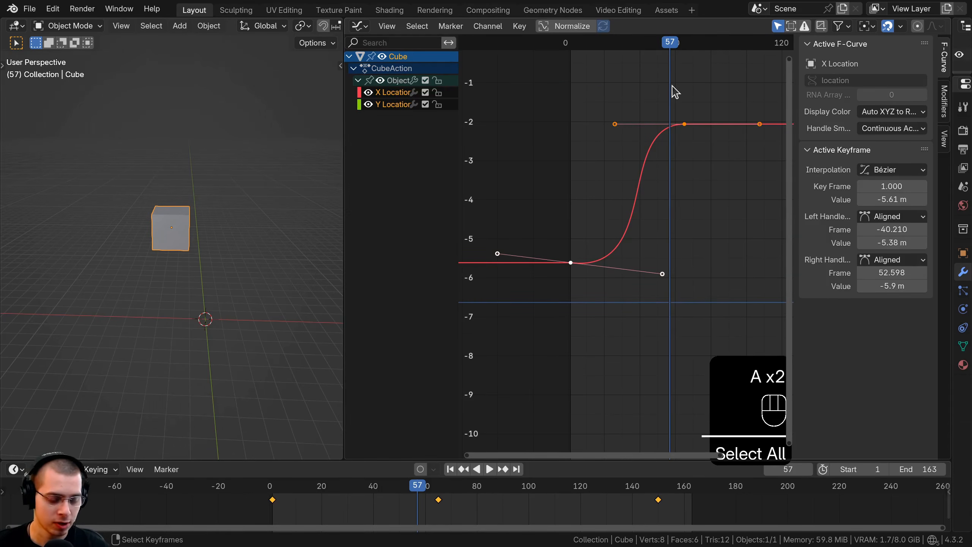
{"action": "key", "text": "a"}
{"action": "key", "text": "a"}
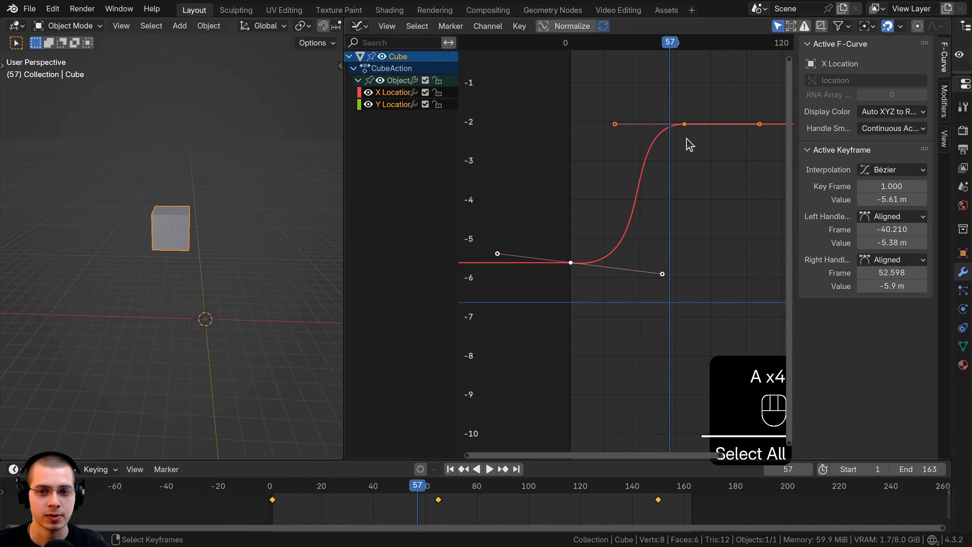
{"action": "key", "text": "t"}
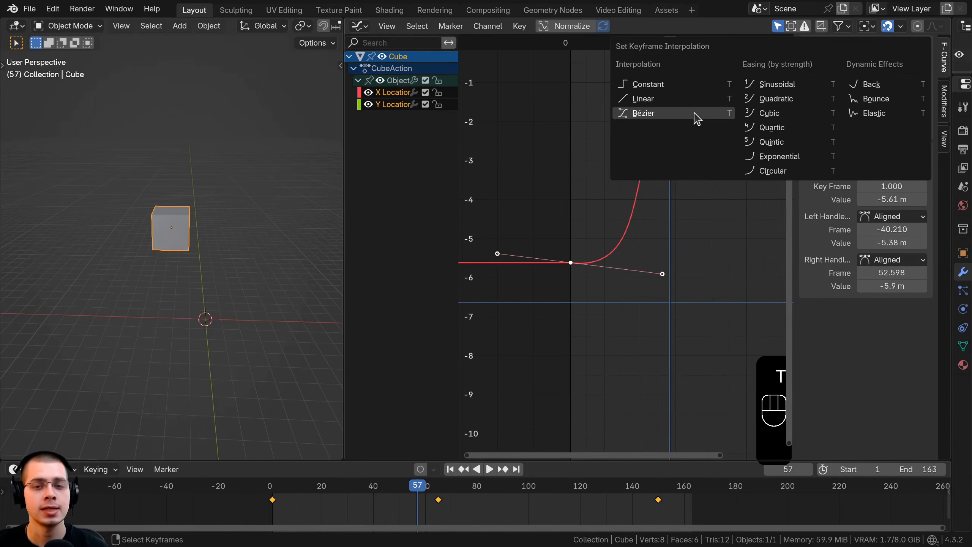
{"action": "left_click", "coordinate": [645, 101]}
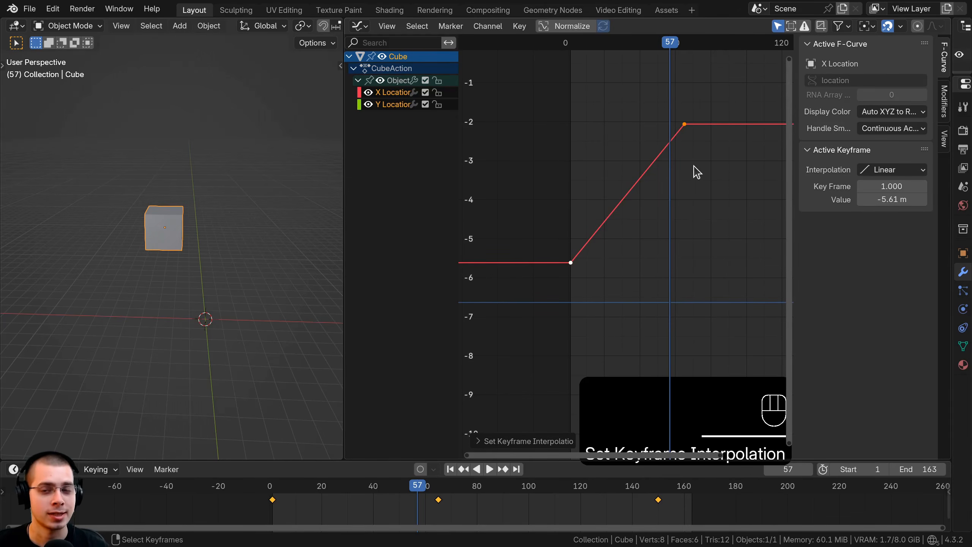
Play the animation from the start several times to watch the cube's linear motion, ending with the playhead at frame 58.
{"action": "left_click", "coordinate": [564, 307]}
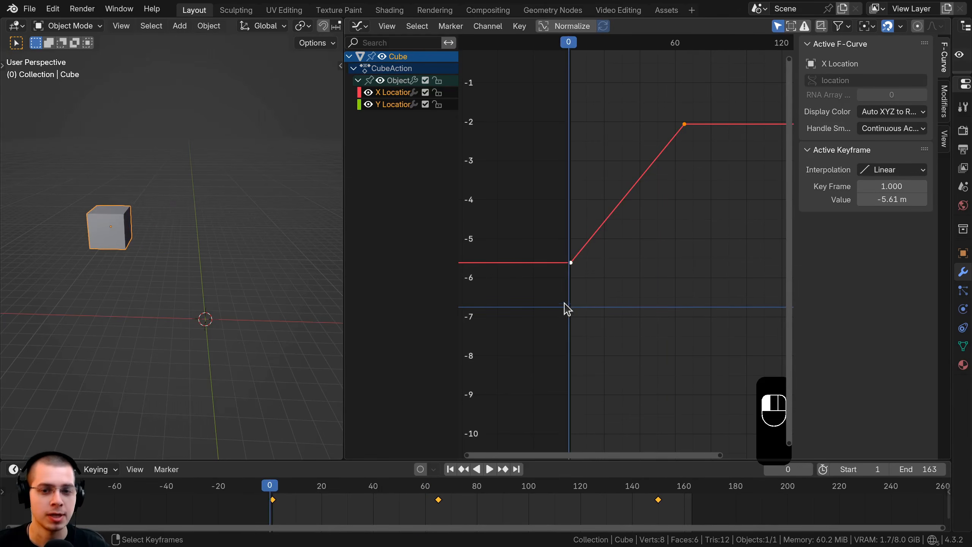
{"action": "key", "text": "space"}
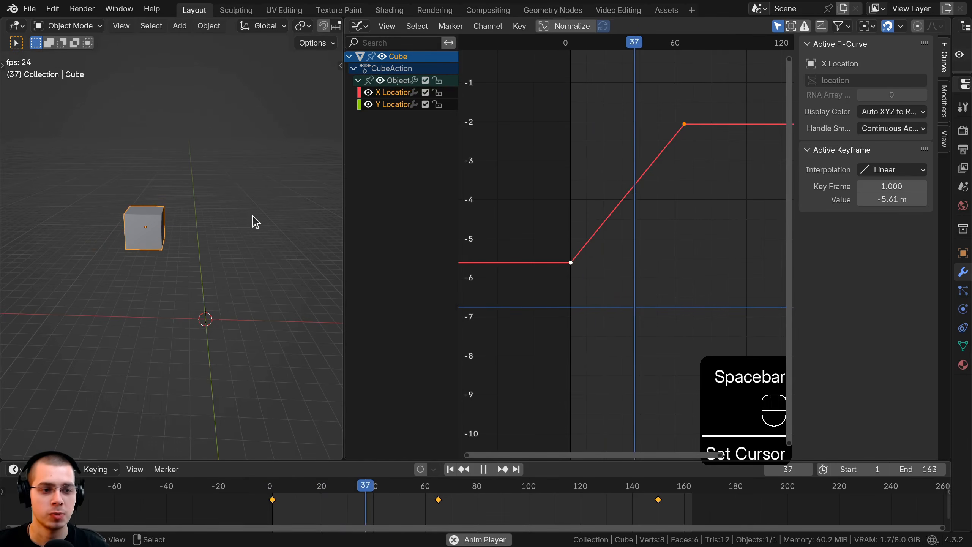
{"action": "left_click", "coordinate": [521, 231]}
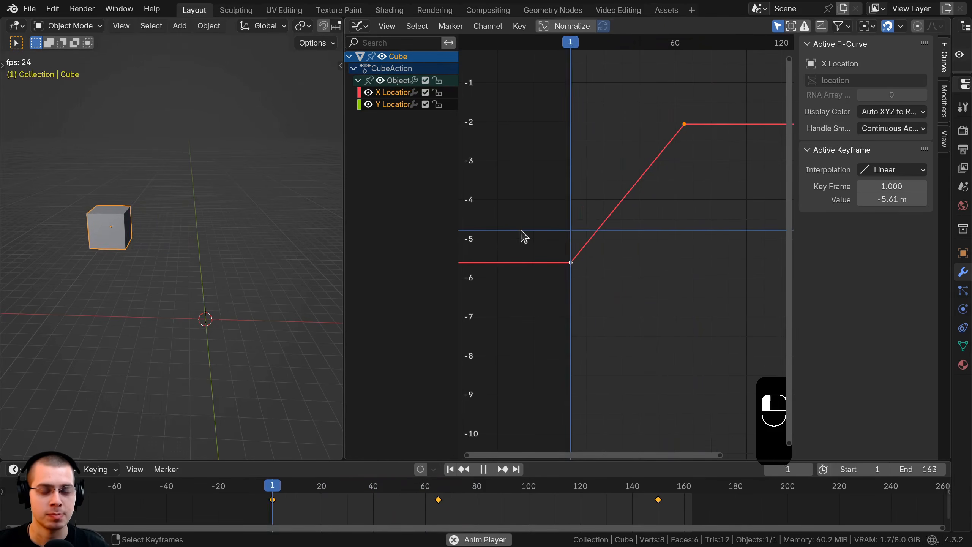
{"action": "left_click", "coordinate": [645, 173]}
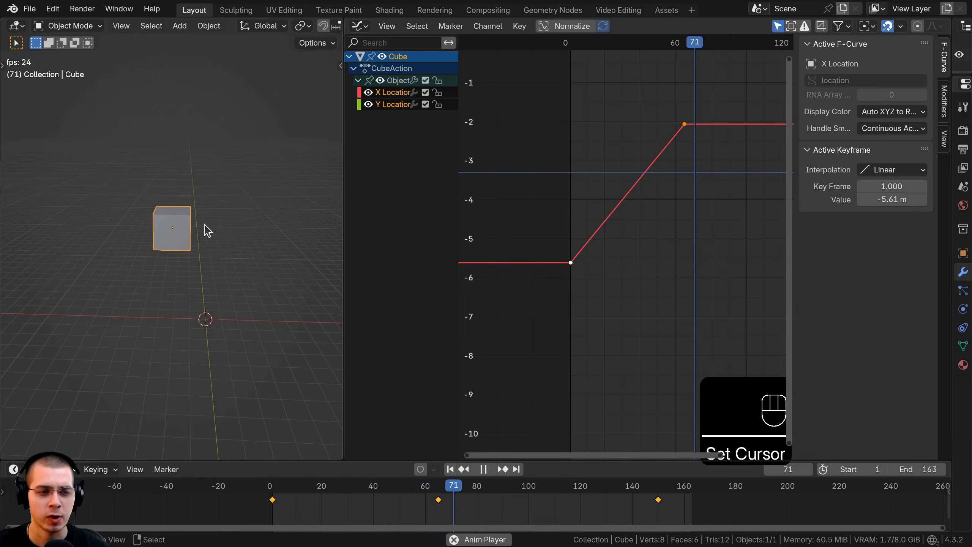
{"action": "key", "text": "space"}
{"action": "key", "text": "space"}
{"action": "key", "text": "space"}
{"action": "left_click", "coordinate": [671, 159]}
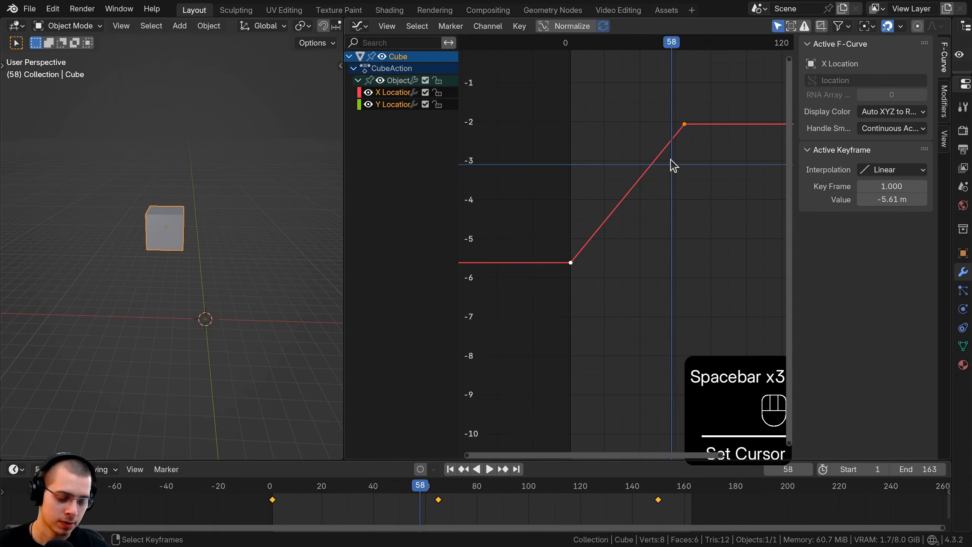
Set the selected keyframes' interpolation to Constant and play the animation.
{"action": "key", "text": "t"}
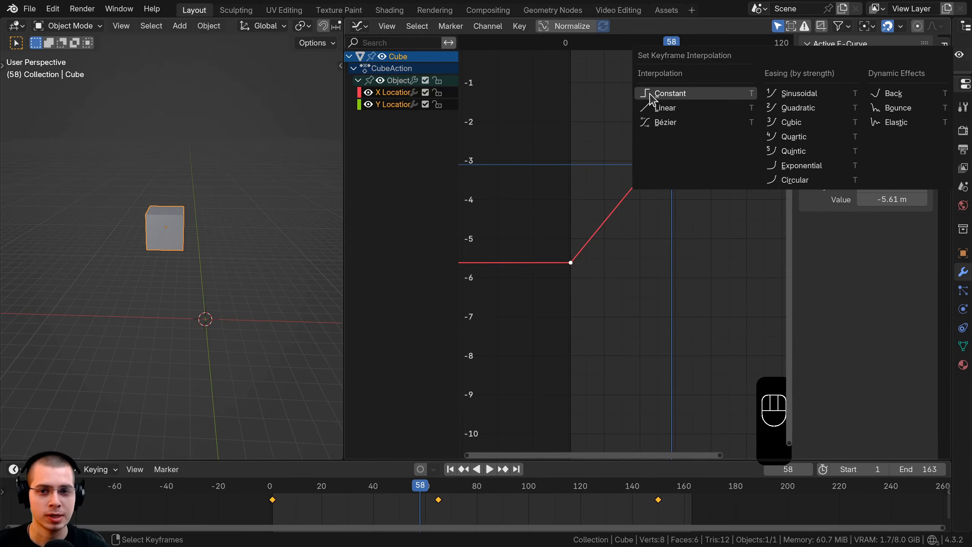
{"action": "left_click", "coordinate": [676, 95]}
{"action": "right_click", "coordinate": [550, 257], "text": "shift"}
{"action": "key", "text": "space"}
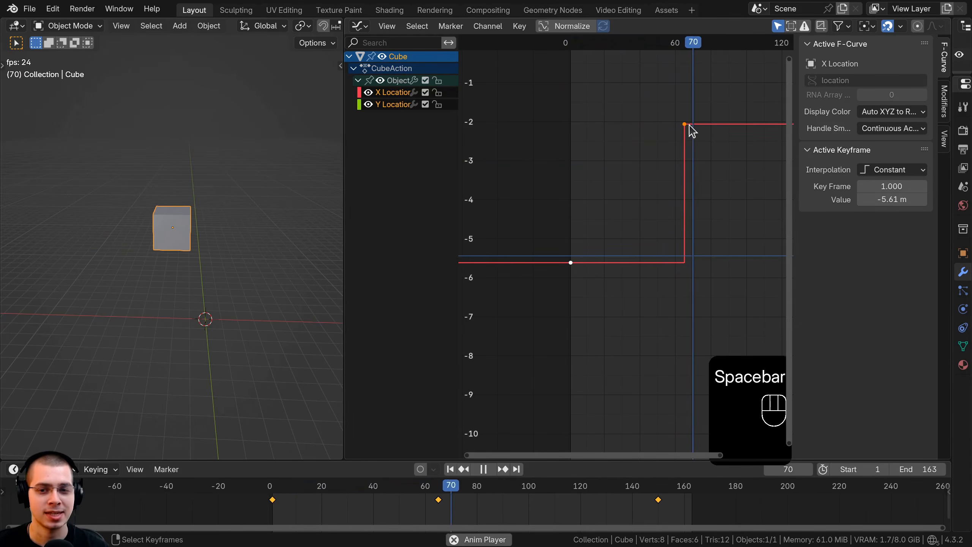
{"action": "key", "text": "space"}
Scrub and replay the frames around the second keyframe to examine how the cube moves with Constant interpolation.
{"action": "left_click_drag", "start_coordinate": [661, 140], "coordinate": [673, 141]}
{"action": "right_click", "coordinate": [680, 274], "text": "shift"}
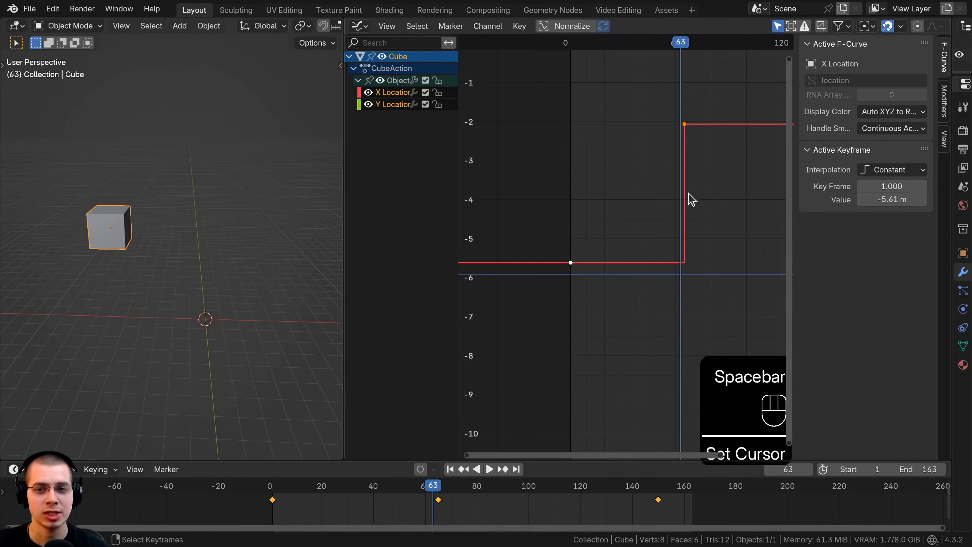
{"action": "right_click", "coordinate": [685, 88], "text": "shift"}
{"action": "right_click", "coordinate": [613, 107], "text": "shift"}
{"action": "key", "text": "space"}
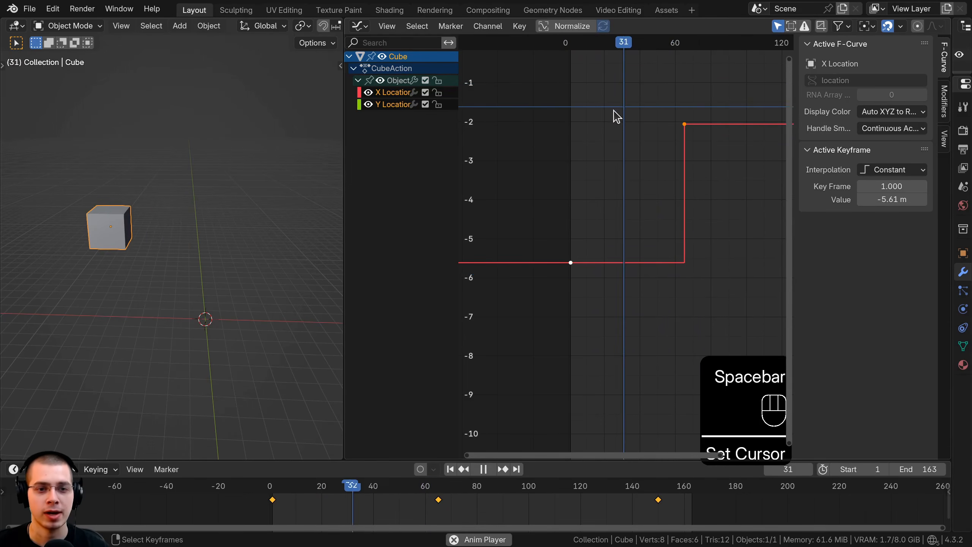
{"action": "key", "text": "space"}
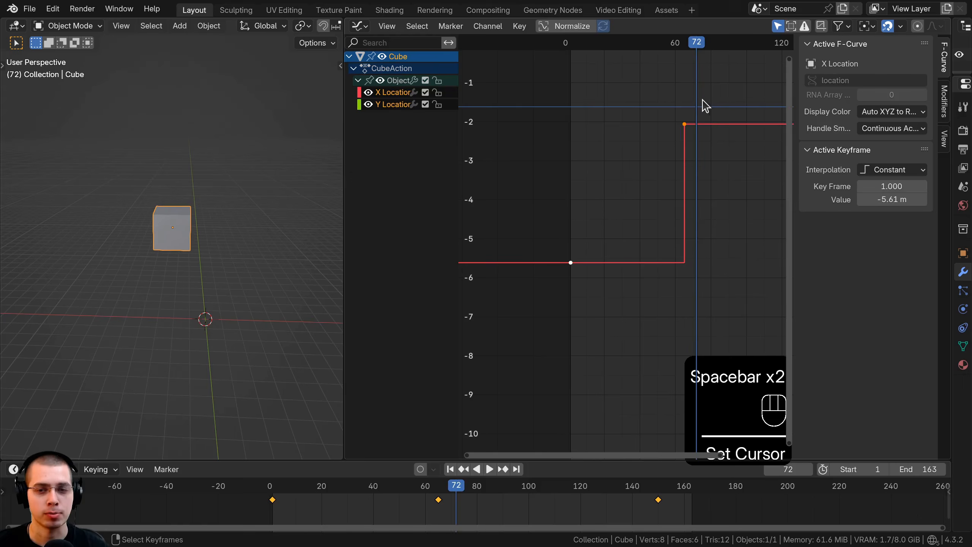
{"action": "right_click", "coordinate": [645, 99], "text": "shift"}
{"action": "right_click_drag", "start_coordinate": [644, 99], "coordinate": [639, 100], "text": "shift"}
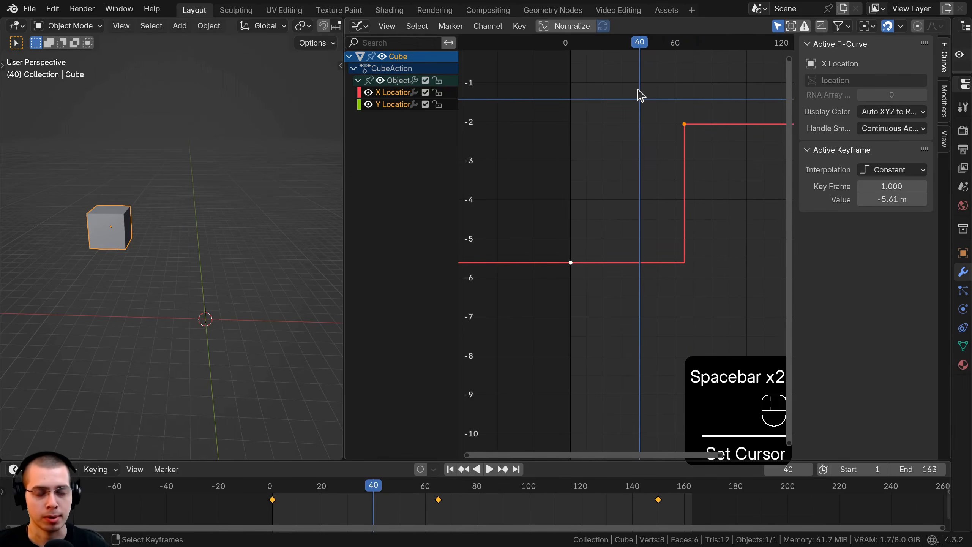
{"action": "right_click", "coordinate": [636, 181], "text": "shift"}
{"action": "key", "text": "space"}
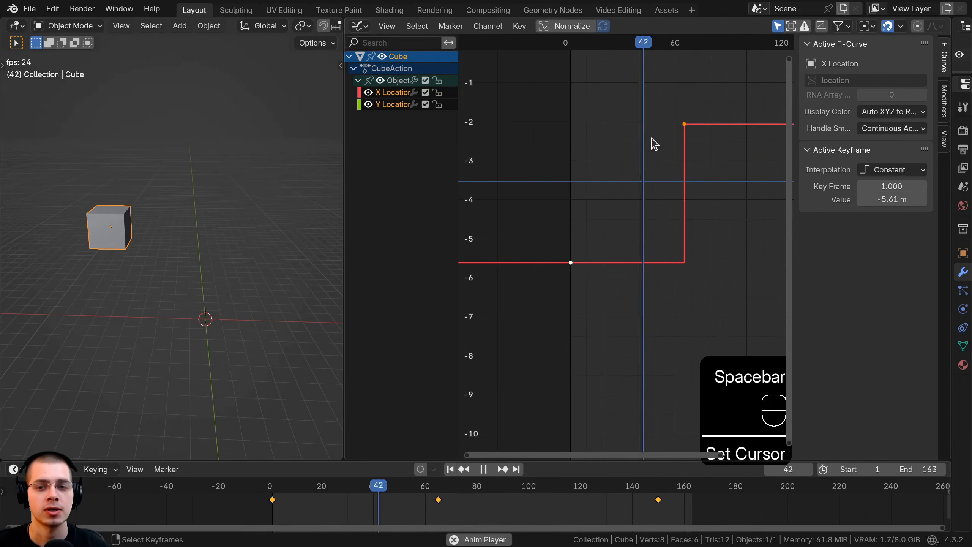
{"action": "key", "text": "space"}
{"action": "mouse_move", "coordinate": [681, 100]}
{"action": "right_mouse_down", "text": "shift"}
{"action": "mouse_move", "coordinate": [691, 101]}
{"action": "mouse_move", "coordinate": [664, 102]}
{"action": "mouse_move", "coordinate": [695, 109]}
{"action": "right_mouse_up", "text": "shift"}
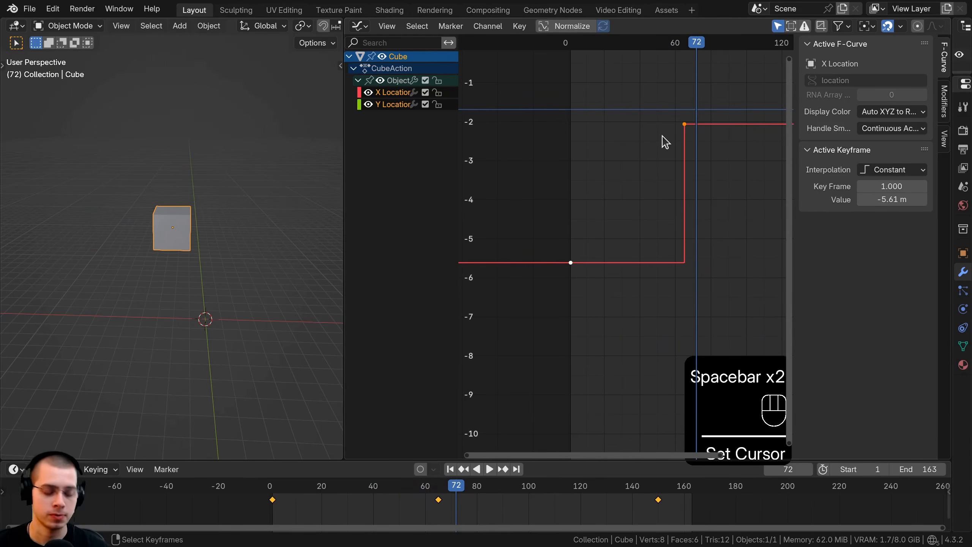
Set the selected keyframes' interpolation back to Linear and place the playhead at frame 0.
{"action": "key", "text": "t"}
{"action": "left_click", "coordinate": [612, 148]}
{"action": "right_click", "coordinate": [578, 251], "text": "shift"}
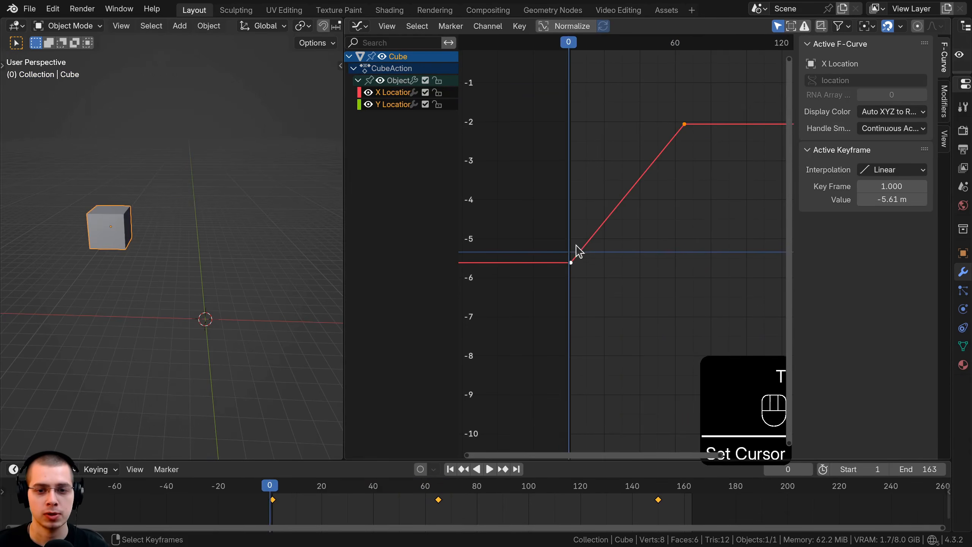
Play the animation, restarting it from about frame 32, to review the Linear motion.
{"action": "key", "text": "space"}
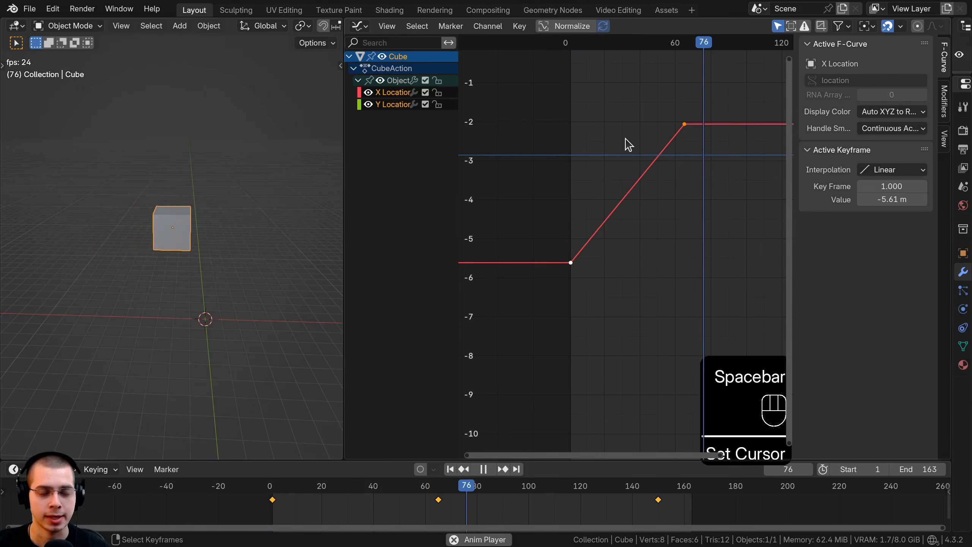
{"action": "right_click", "coordinate": [626, 139], "text": "shift"}
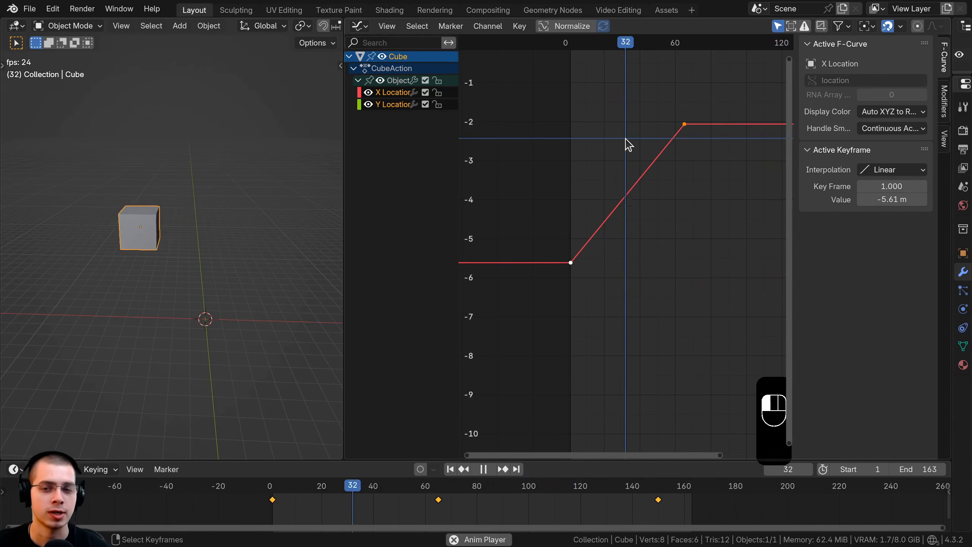
{"action": "key", "text": "space"}
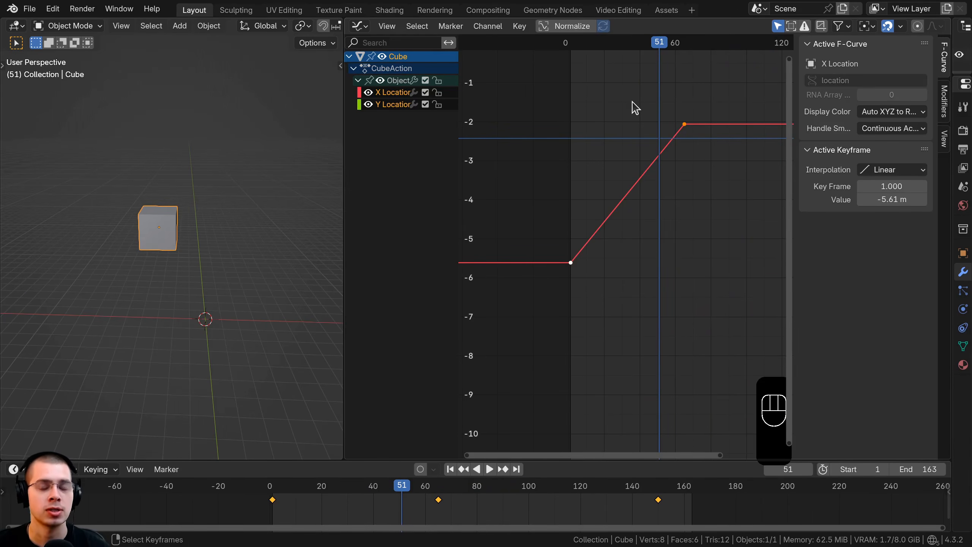
Switch the selected keyframes' interpolation to Bézier and play the animation briefly.
{"action": "key", "text": "t"}
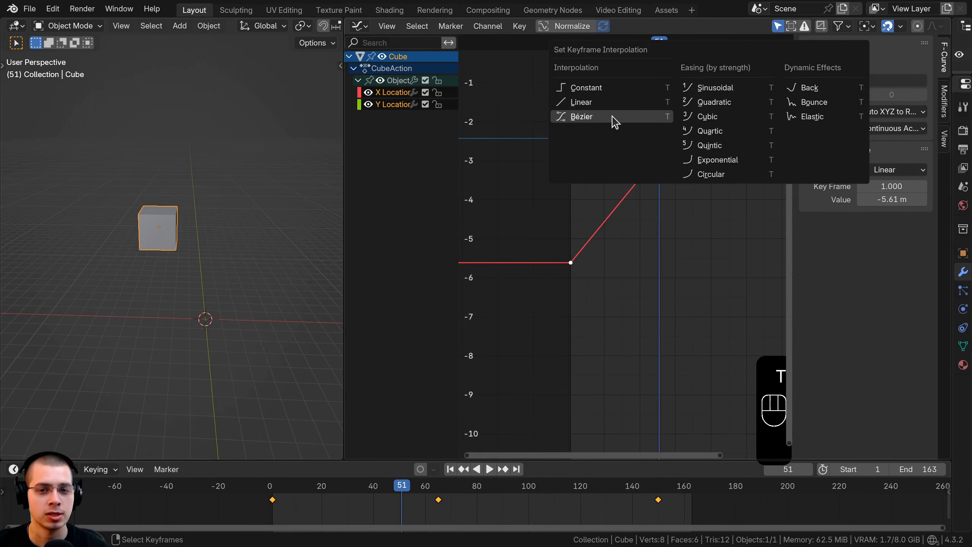
{"action": "left_click", "coordinate": [614, 118]}
{"action": "key", "text": "space"}
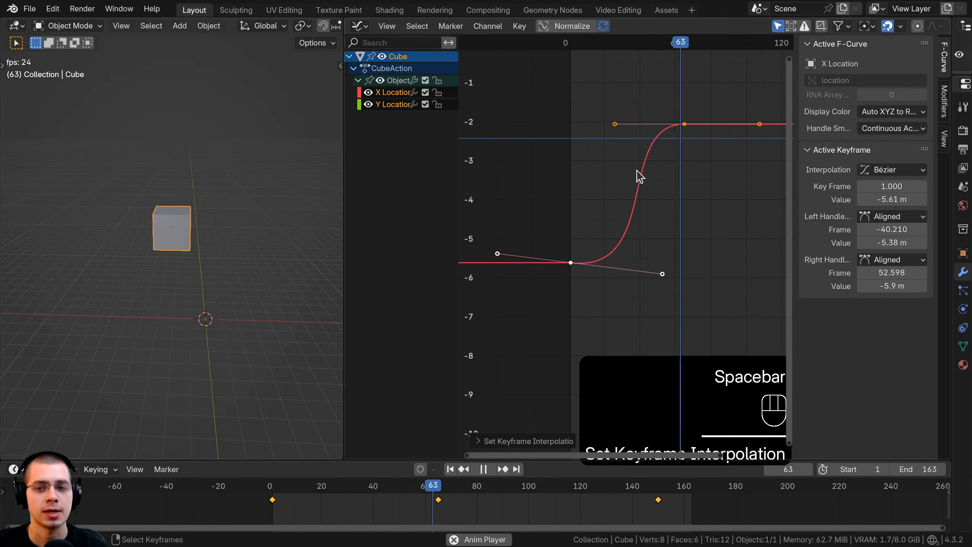
{"action": "key", "text": "space"}
Apply the Bounce dynamic effect as interpolation to the selected keyframes and return the playhead to frame 1.
{"action": "key", "text": "t"}
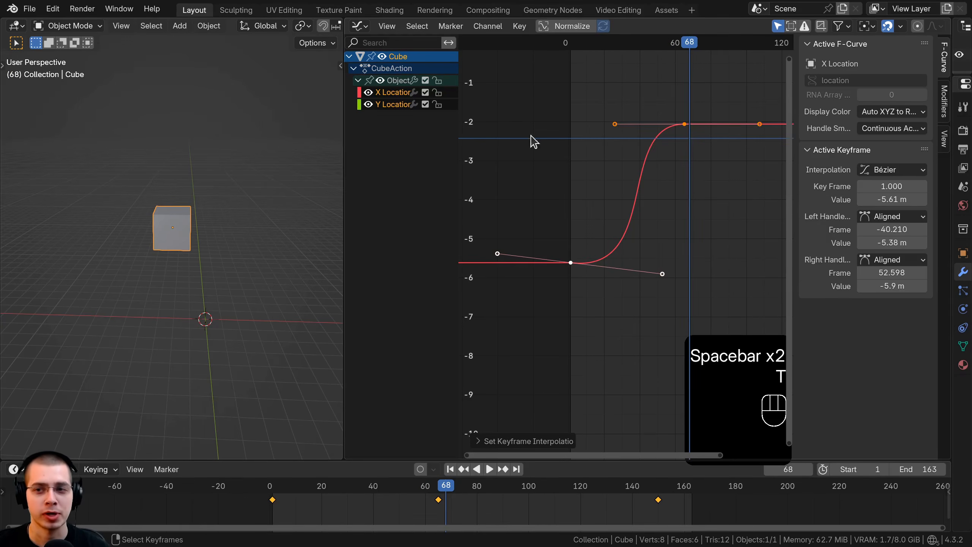
{"action": "key", "text": "t"}
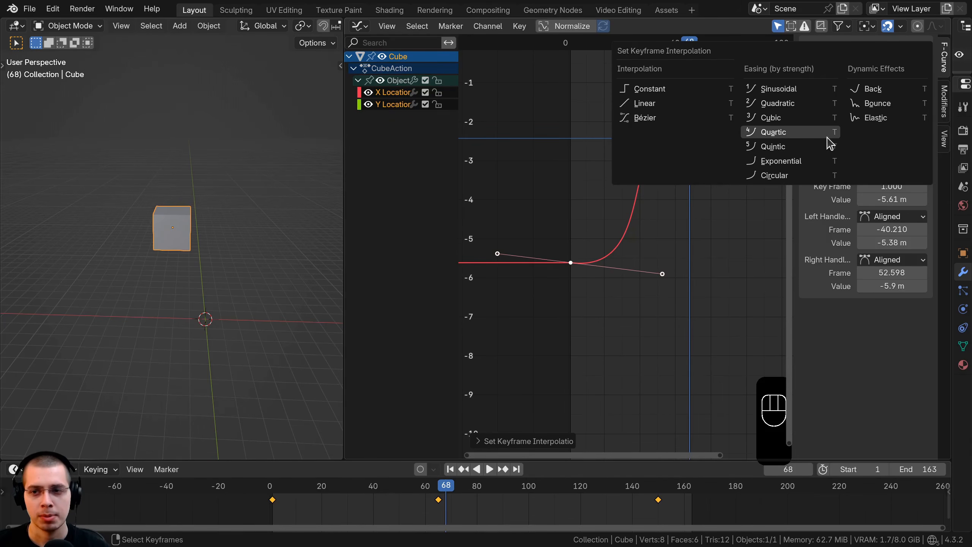
{"action": "left_click", "coordinate": [876, 103]}
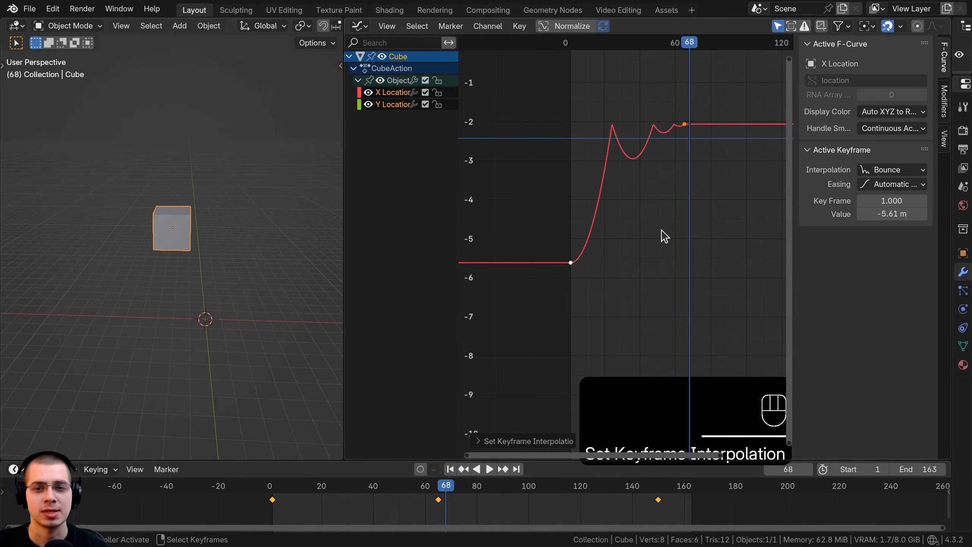
{"action": "left_click_drag", "start_coordinate": [659, 231], "coordinate": [571, 238]}
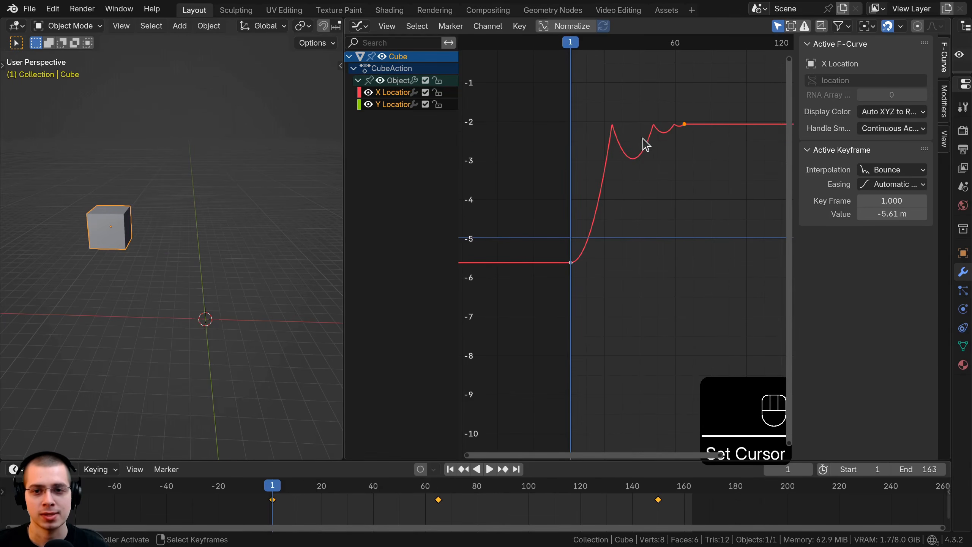
Play the animation repeatedly from near its start to review the Bounce motion of the cube.
{"action": "key", "text": "space"}
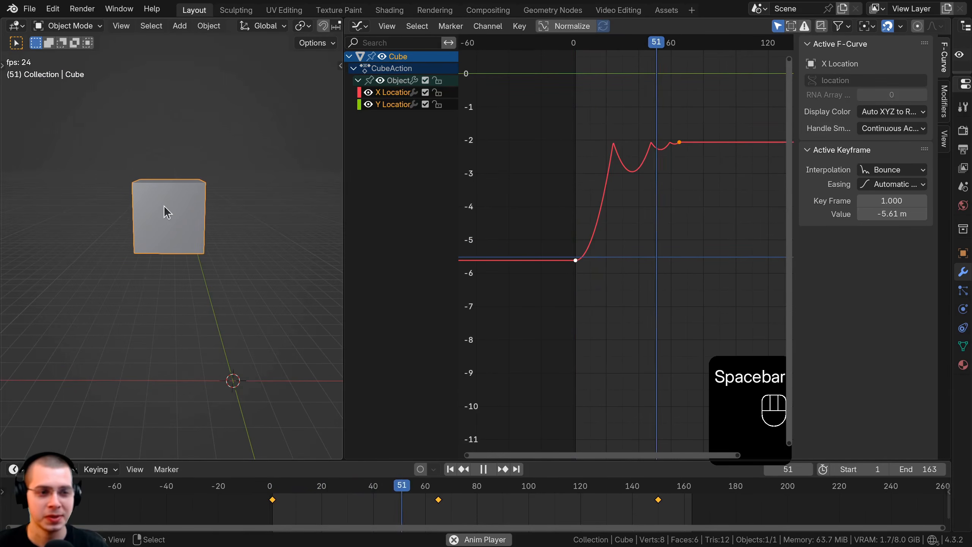
{"action": "key", "text": "space"}
{"action": "left_click", "coordinate": [520, 280]}
{"action": "middle_click_drag", "start_coordinate": [277, 232], "coordinate": [182, 225]}
{"action": "key", "text": "space"}
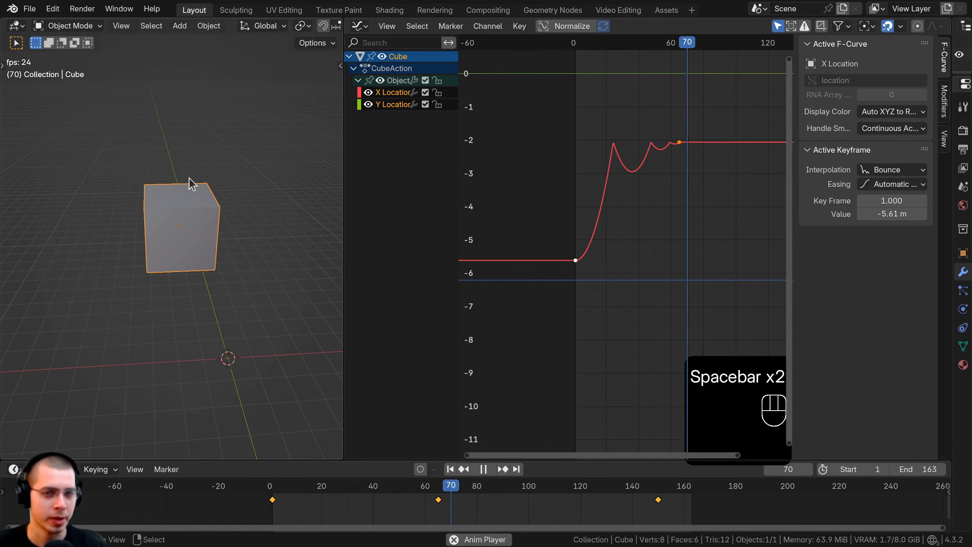
{"action": "key", "text": "space"}
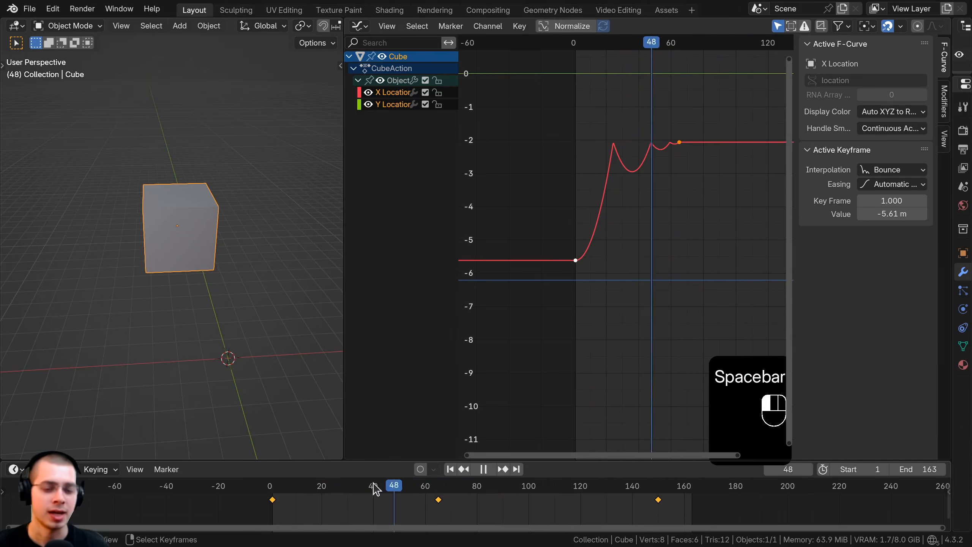
{"action": "left_click", "coordinate": [270, 487]}
{"action": "key", "text": "space"}
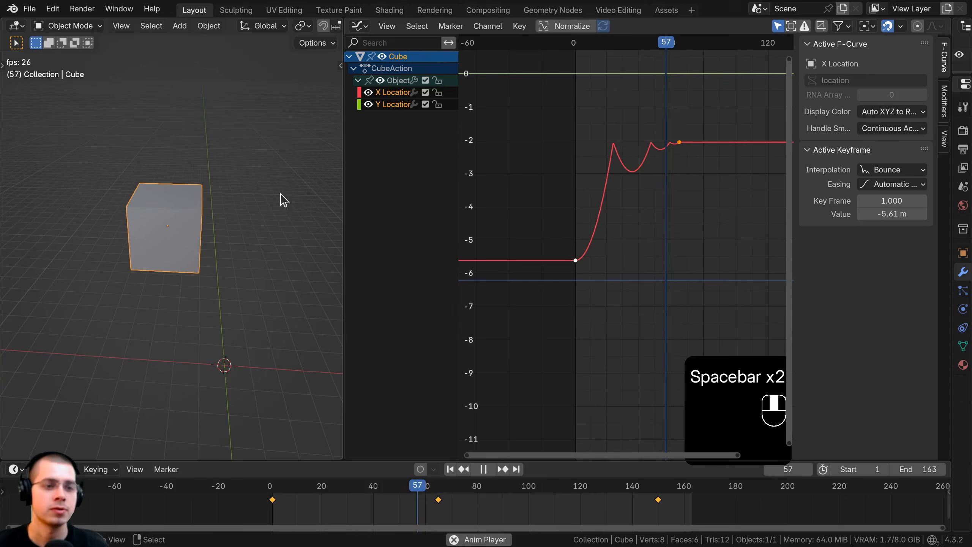
{"action": "key", "text": "space"}
Show the Graph Editor's sidebar, widen it and collapse its Active F-Curve section.
{"action": "key", "text": "n"}
{"action": "key", "text": "n"}
{"action": "key", "text": "n"}
{"action": "key", "text": "n"}
{"action": "key", "text": "n"}
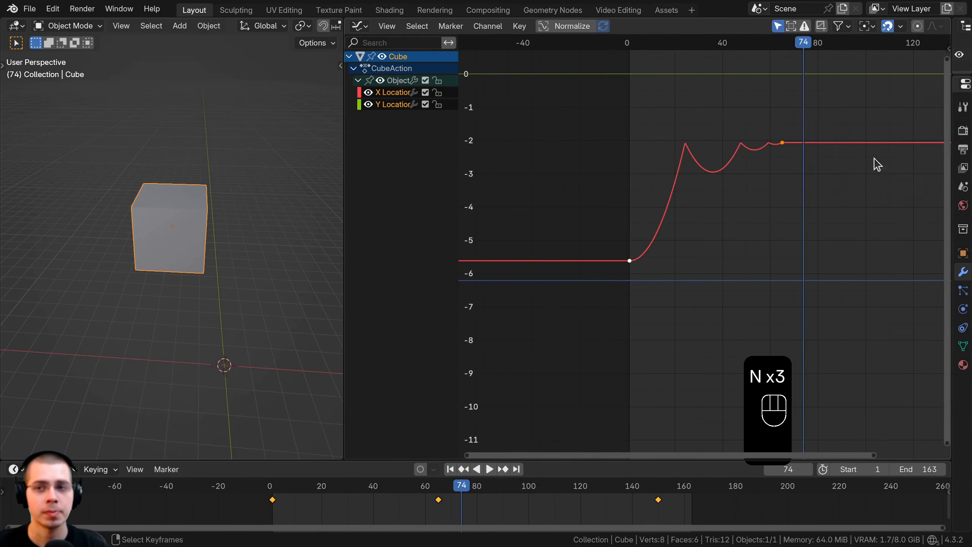
{"action": "left_click_drag", "start_coordinate": [949, 49], "coordinate": [774, 57]}
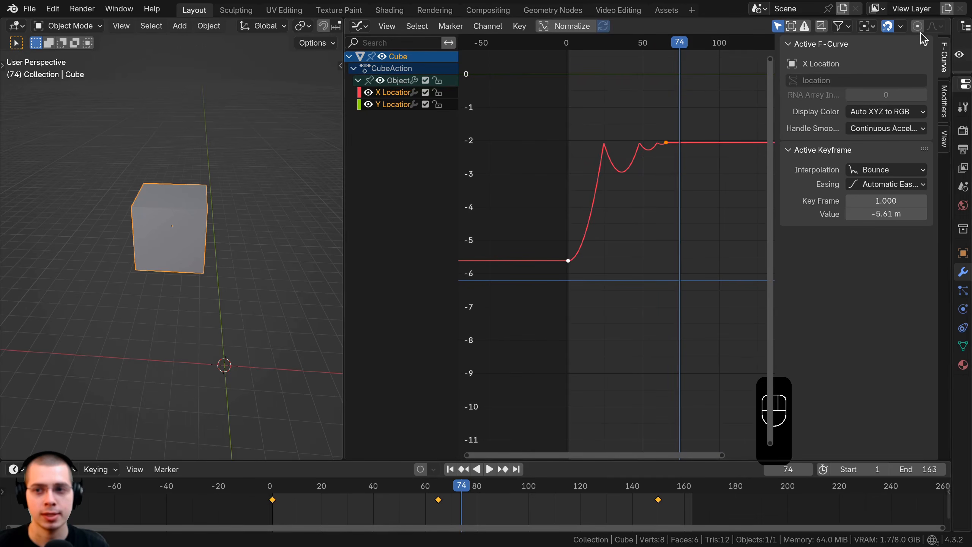
{"action": "key", "text": "n"}
{"action": "key", "text": "n"}
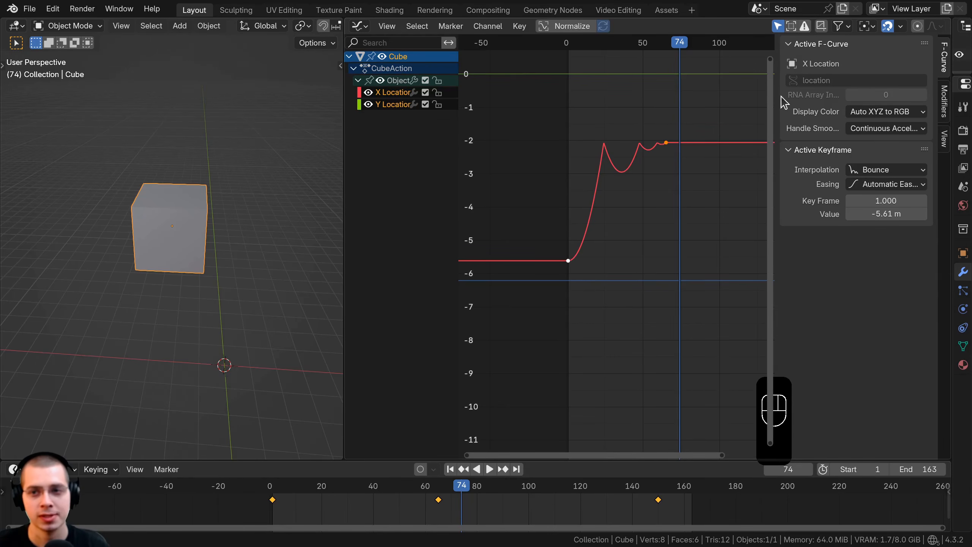
{"action": "left_click", "coordinate": [789, 44]}
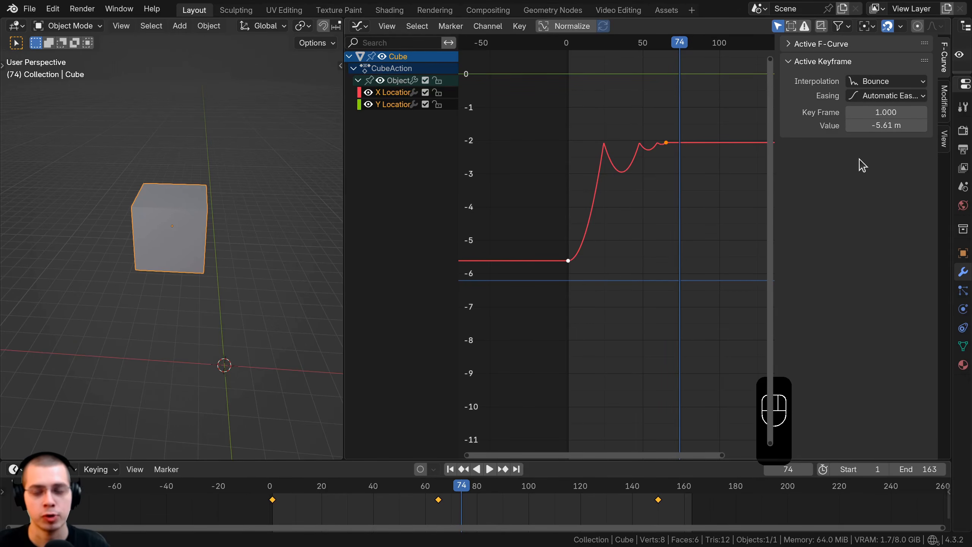
Try Bézier interpolation on the active X Location keyframe with all keyframes selected.
{"action": "left_click", "coordinate": [877, 82]}
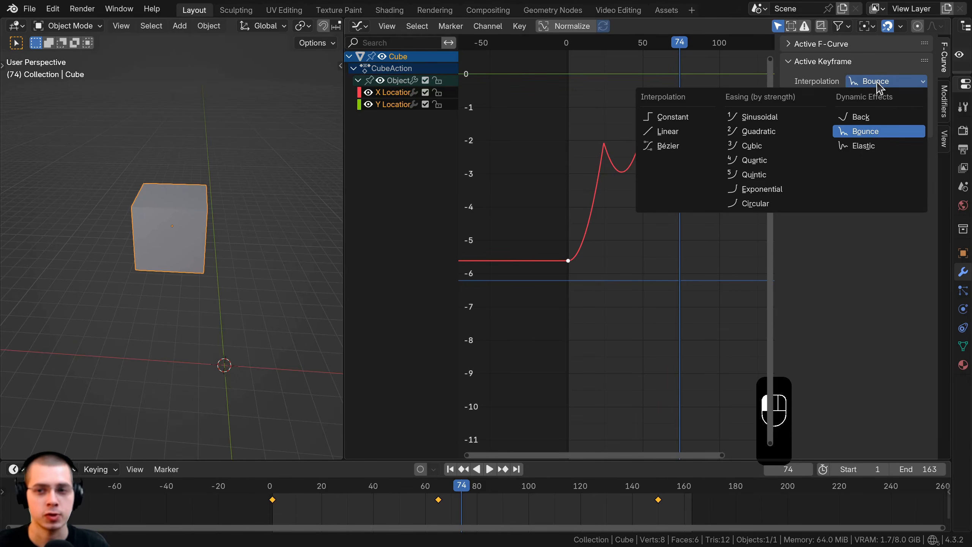
{"action": "key", "text": "t"}
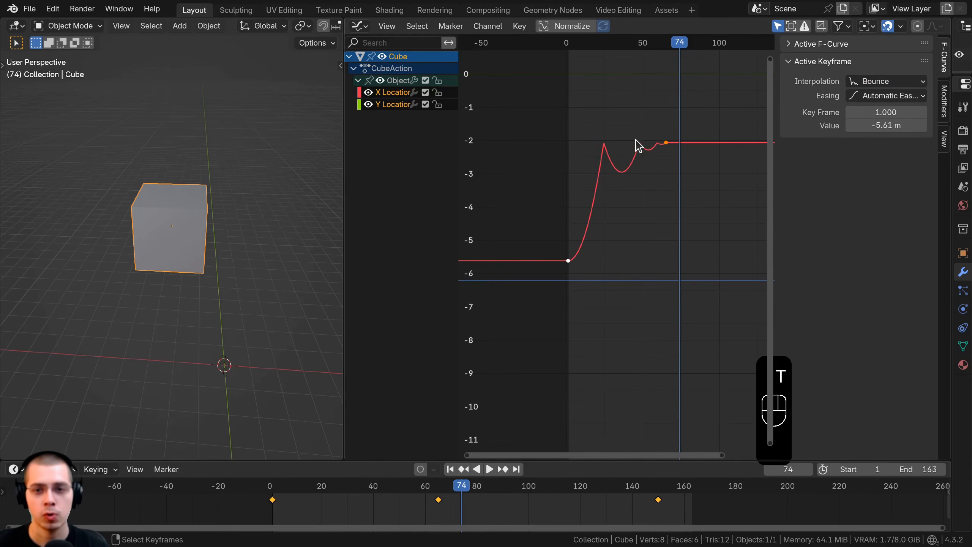
{"action": "key", "text": "a"}
{"action": "key", "text": "a"}
{"action": "left_click", "coordinate": [874, 82]}
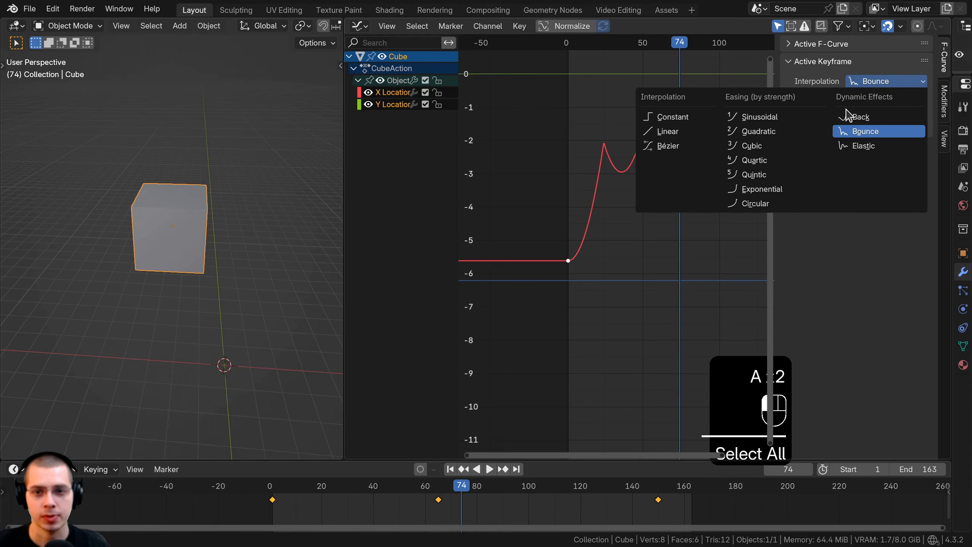
{"action": "left_click", "coordinate": [669, 146]}
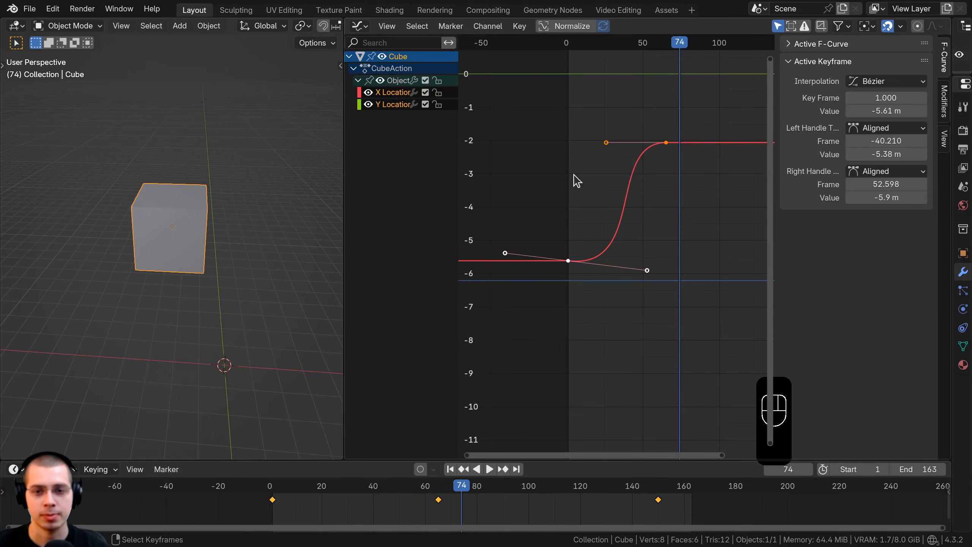
{"action": "right_click", "coordinate": [574, 179], "text": "shift"}
{"action": "key", "text": "space"}
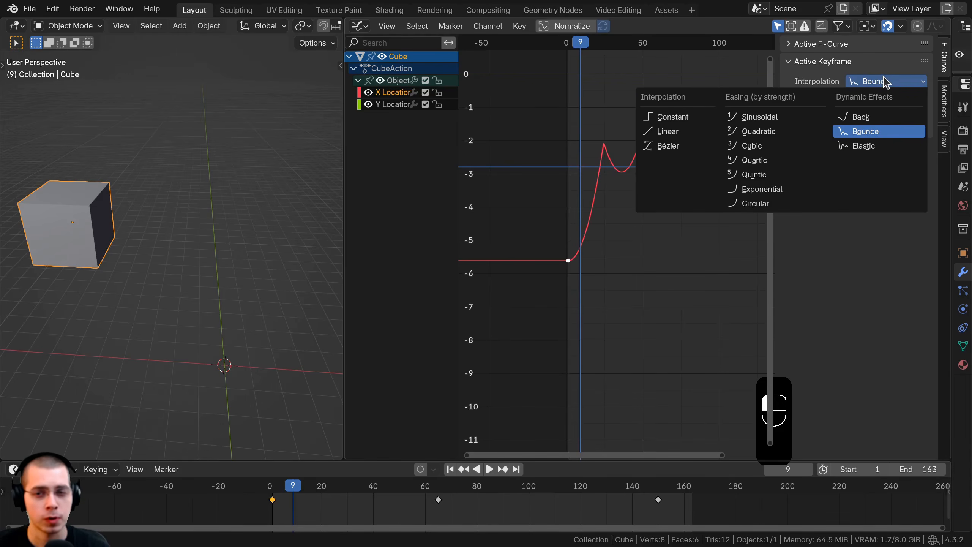
Set the interpolation of the X Location keyframe at frame 1 to Bézier.
{"action": "left_click", "coordinate": [667, 146]}
{"action": "key", "text": "g"}
{"action": "right_click", "coordinate": [596, 184]}
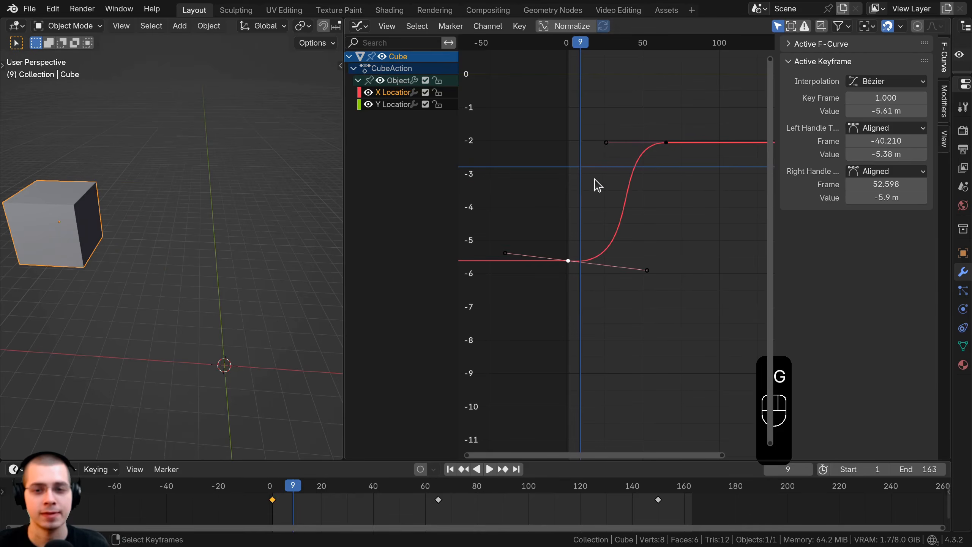
{"action": "left_click", "coordinate": [867, 81]}
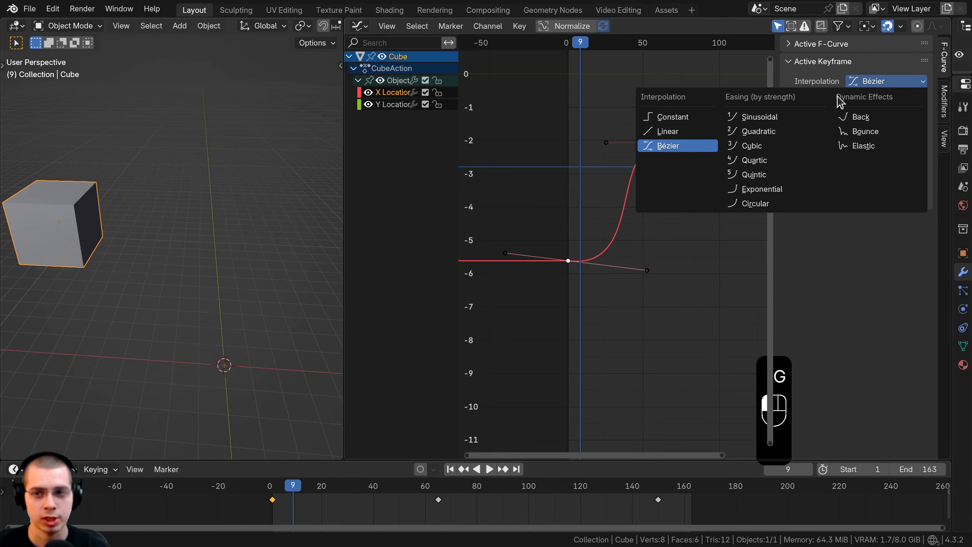
{"action": "left_click", "coordinate": [670, 149]}
{"action": "mouse_move", "coordinate": [886, 184]}
{"action": "left_mouse_down"}
{"action": "mouse_move", "coordinate": [842, 184]}
{"action": "mouse_move", "coordinate": [930, 197]}
{"action": "mouse_move", "coordinate": [876, 197]}
{"action": "mouse_move", "coordinate": [900, 197]}
{"action": "mouse_move", "coordinate": [889, 198]}
{"action": "mouse_move", "coordinate": [900, 184]}
{"action": "left_mouse_up"}
{"action": "key", "text": "Escape"}
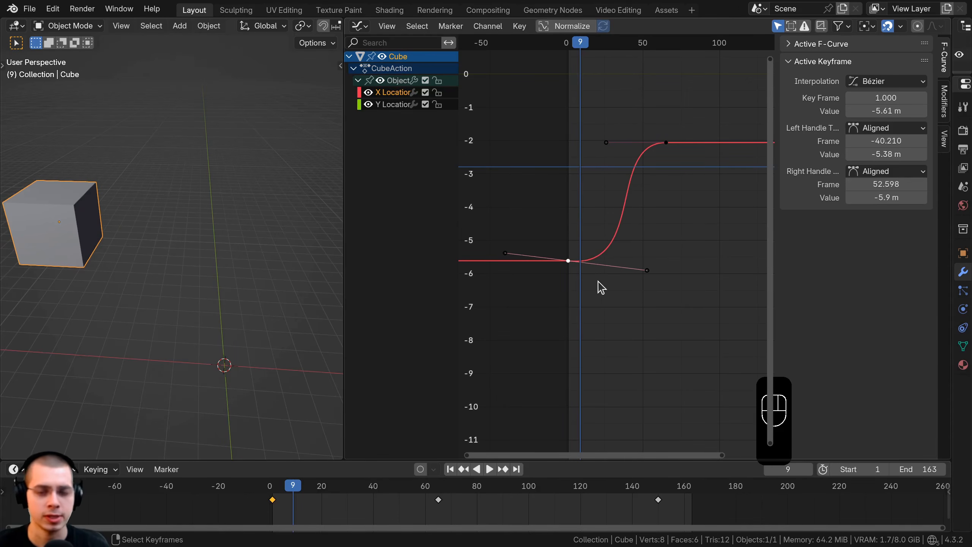
Try moving the first X Location keyframe's right handle to about frame 40 and -5.38 m, and undo the move.
{"action": "left_click", "coordinate": [647, 271]}
{"action": "key", "text": "g"}
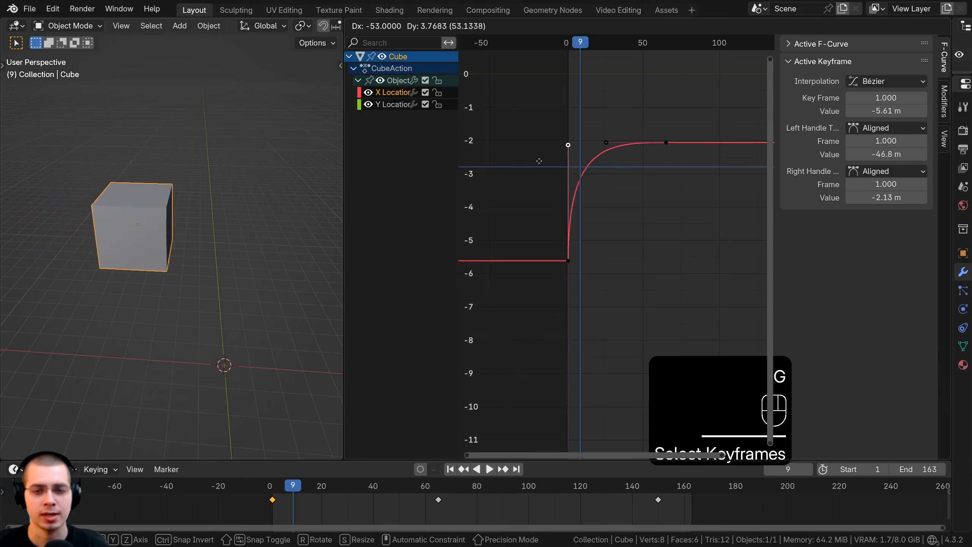
{"action": "left_click", "coordinate": [644, 251]}
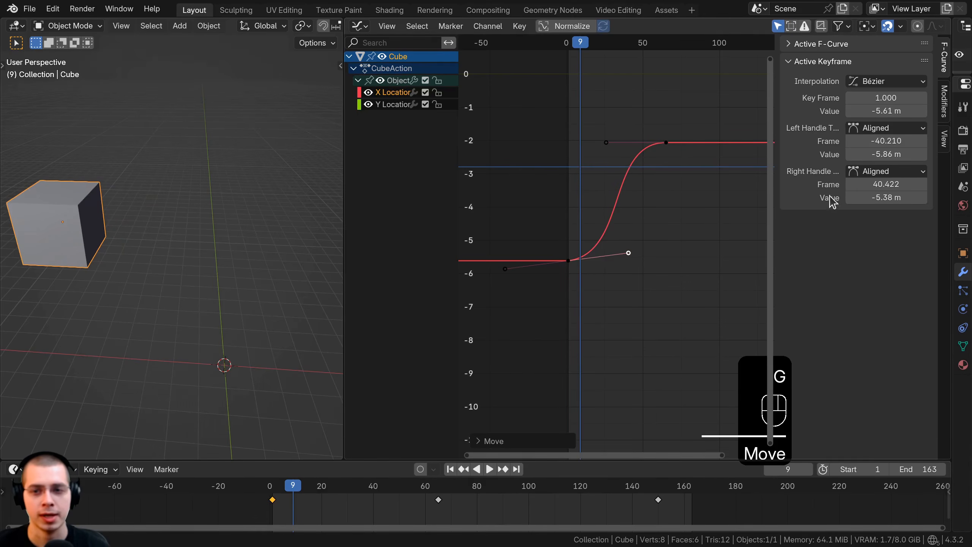
{"action": "key", "text": "ctrl+z"}
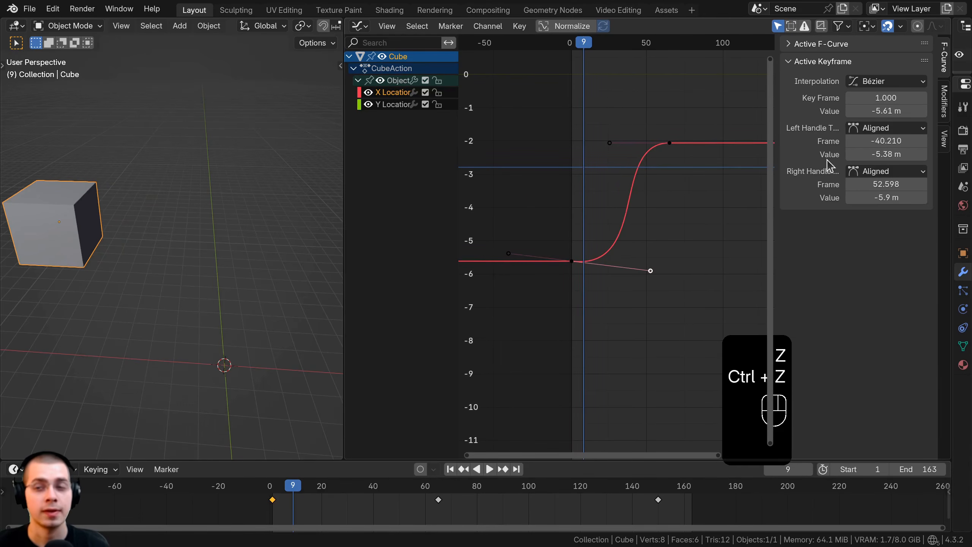
{"action": "mouse_move", "coordinate": [871, 100]}
{"action": "left_mouse_down"}
{"action": "mouse_move", "coordinate": [895, 101]}
{"action": "mouse_move", "coordinate": [881, 108]}
{"action": "mouse_move", "coordinate": [899, 111]}
{"action": "mouse_move", "coordinate": [865, 111]}
{"action": "mouse_move", "coordinate": [894, 97]}
{"action": "mouse_move", "coordinate": [861, 98]}
{"action": "mouse_move", "coordinate": [888, 98]}
{"action": "mouse_move", "coordinate": [876, 97]}
{"action": "left_mouse_up"}
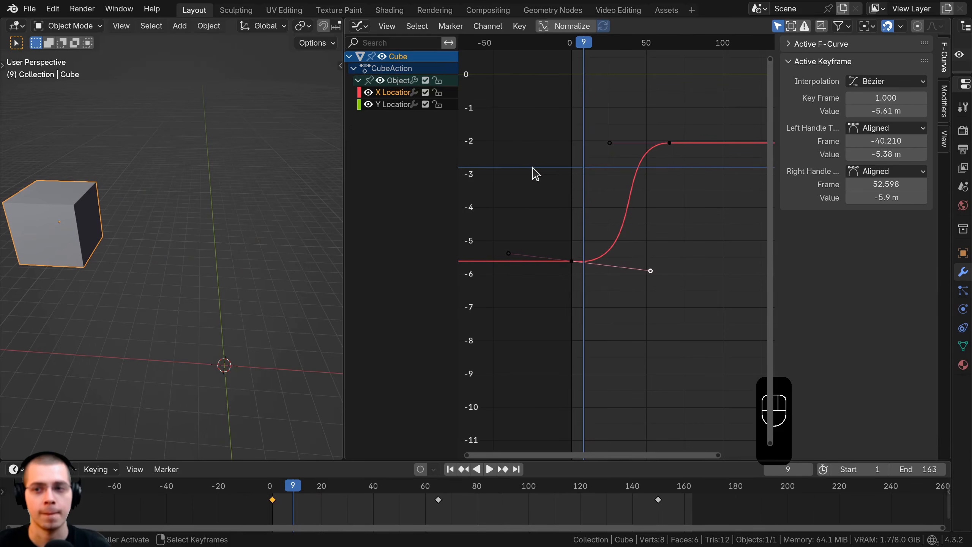
Widen the Graph Editor slightly and add a Noise modifier to the X Location curve.
{"action": "left_click", "coordinate": [945, 100]}
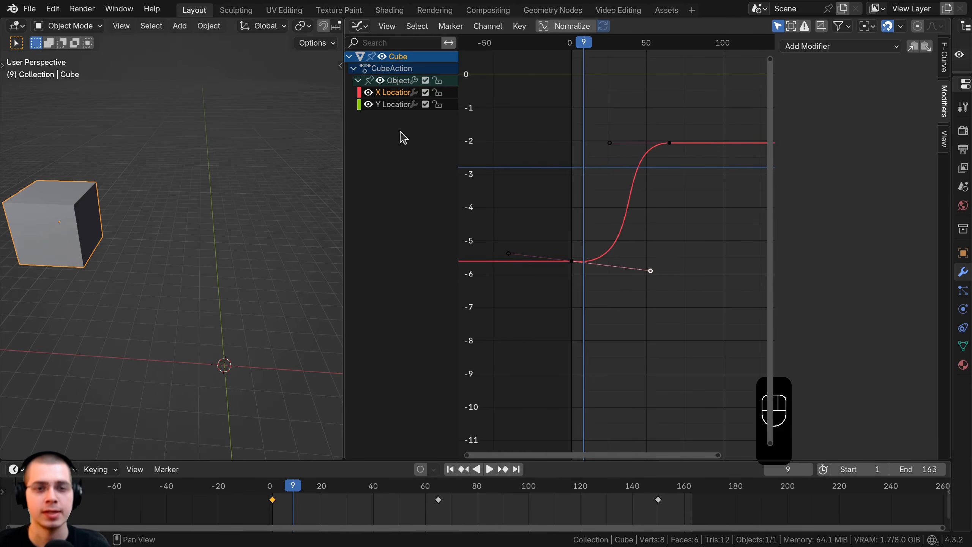
{"action": "left_click_drag", "start_coordinate": [346, 128], "coordinate": [334, 126]}
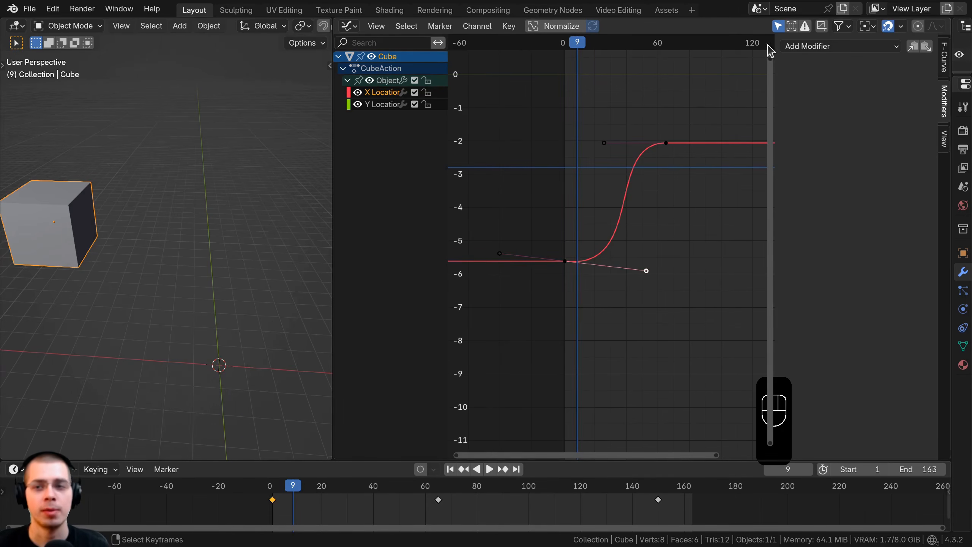
{"action": "left_click", "coordinate": [807, 47]}
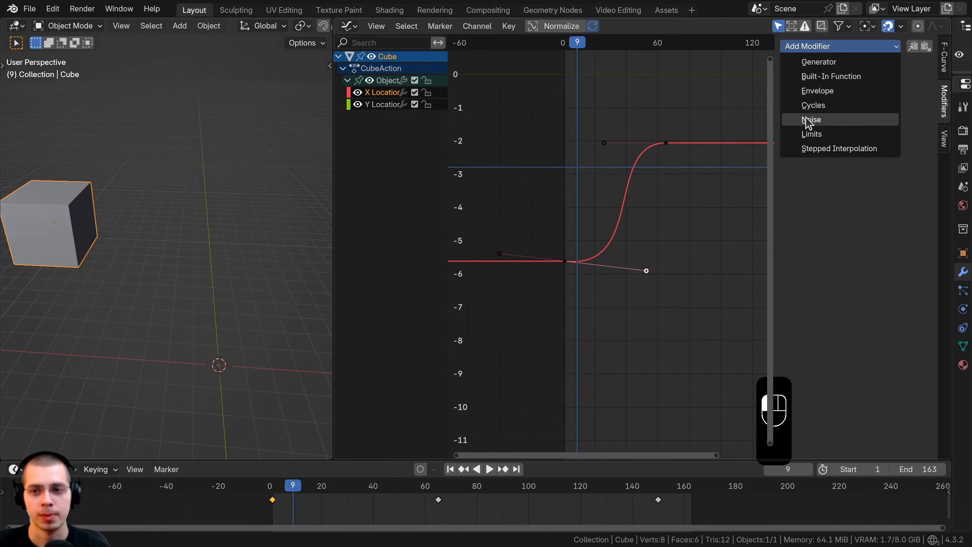
{"action": "left_click", "coordinate": [819, 120]}
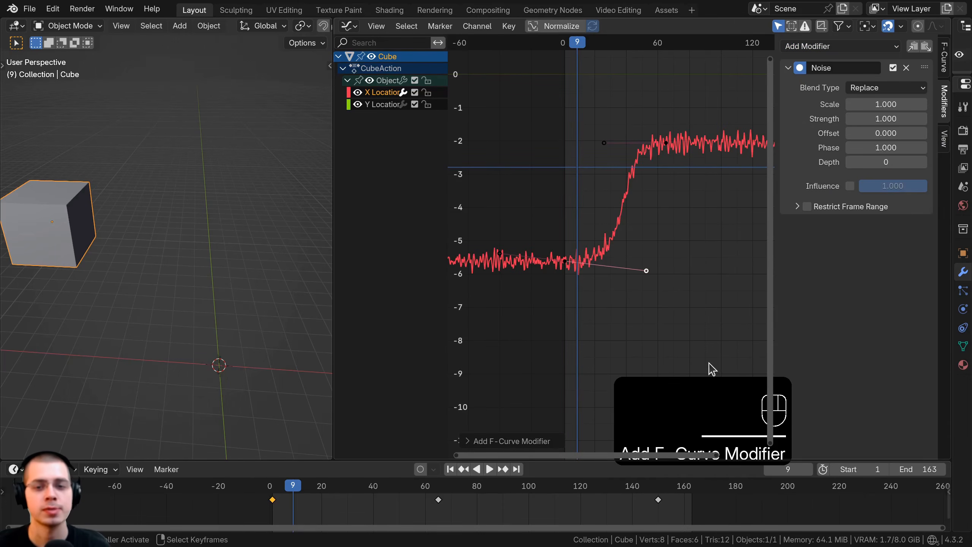
Play the animation from near its start to review the cube's motion with the Noise modifier.
{"action": "key", "text": "space"}
{"action": "scroll", "coordinate": [683, 87], "scroll_direction": "up", "scroll_amount": 3}
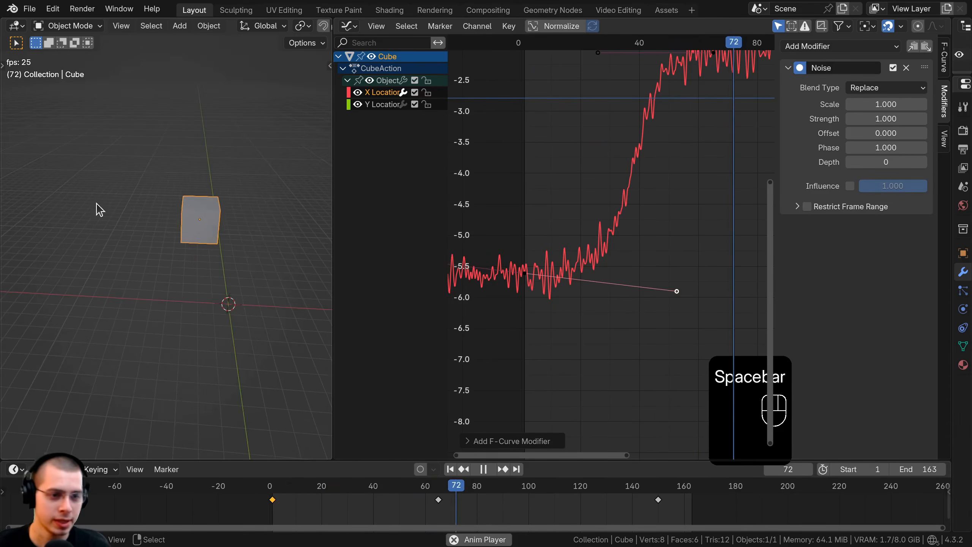
{"action": "left_click", "coordinate": [494, 268]}
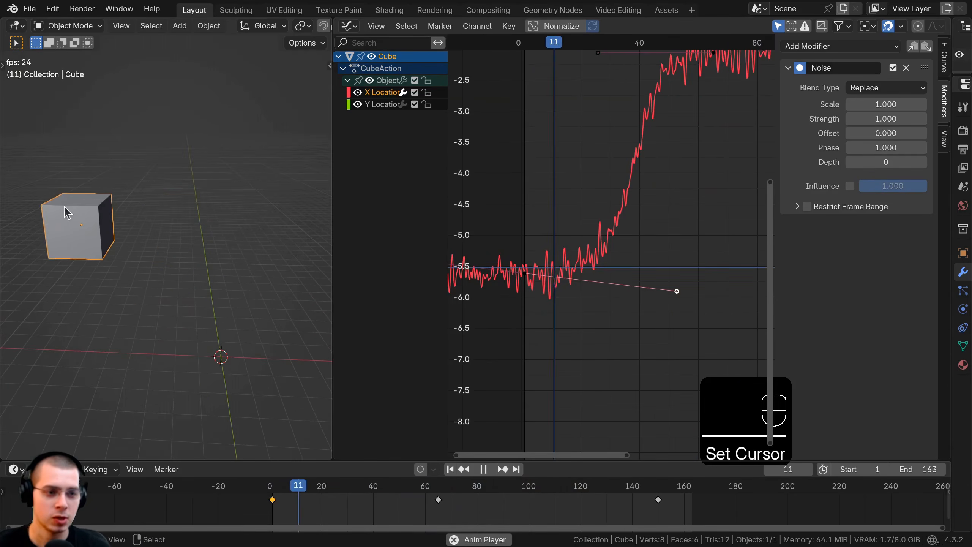
{"action": "key", "text": "space"}
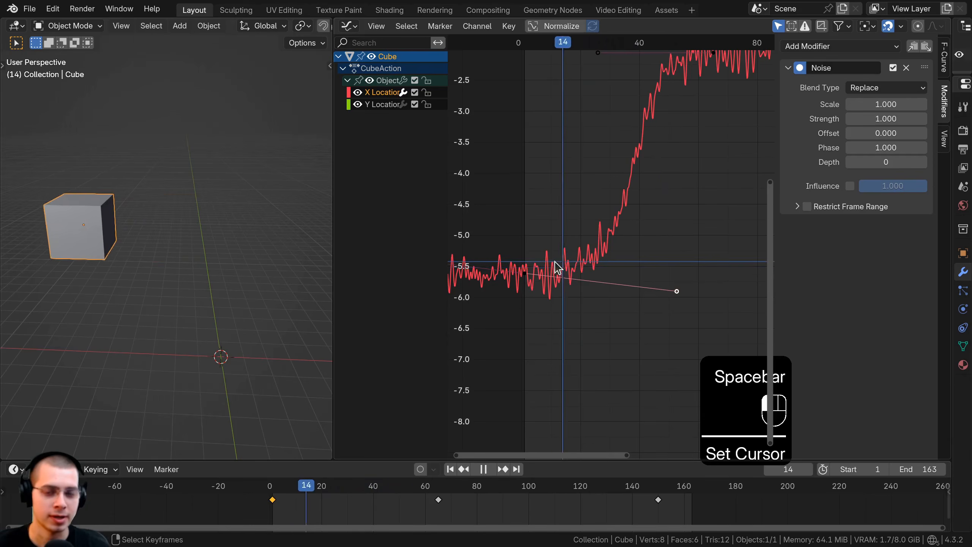
{"action": "key", "text": "space"}
Set the Noise modifier's Scale to 5.600 and Strength to 3.200, and replay the animation from its beginning.
{"action": "key", "text": "space"}
{"action": "middle_click_drag", "start_coordinate": [629, 213], "coordinate": [657, 216], "text": "ctrl"}
{"action": "left_click_drag", "start_coordinate": [886, 104], "coordinate": [913, 119]}
{"action": "key", "text": "space"}
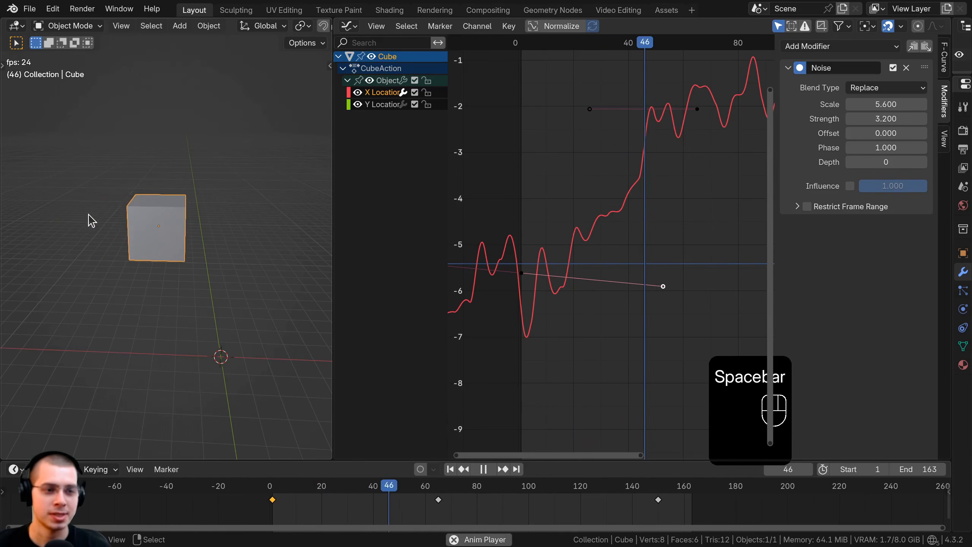
{"action": "key", "text": "space"}
{"action": "left_click", "coordinate": [561, 279]}
Stop playback and enable the Noise modifier's Influence at 1.000.
{"action": "key", "text": "space"}
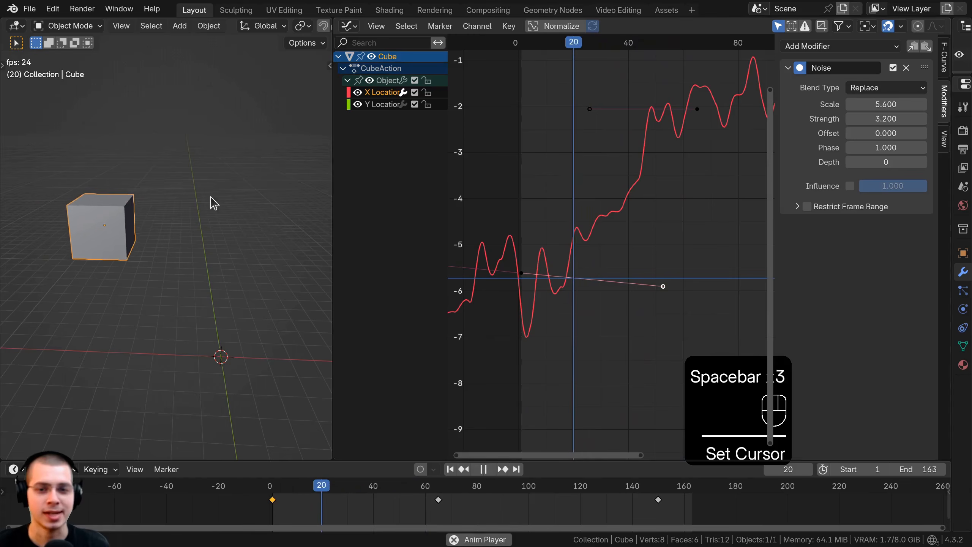
{"action": "key", "text": "space"}
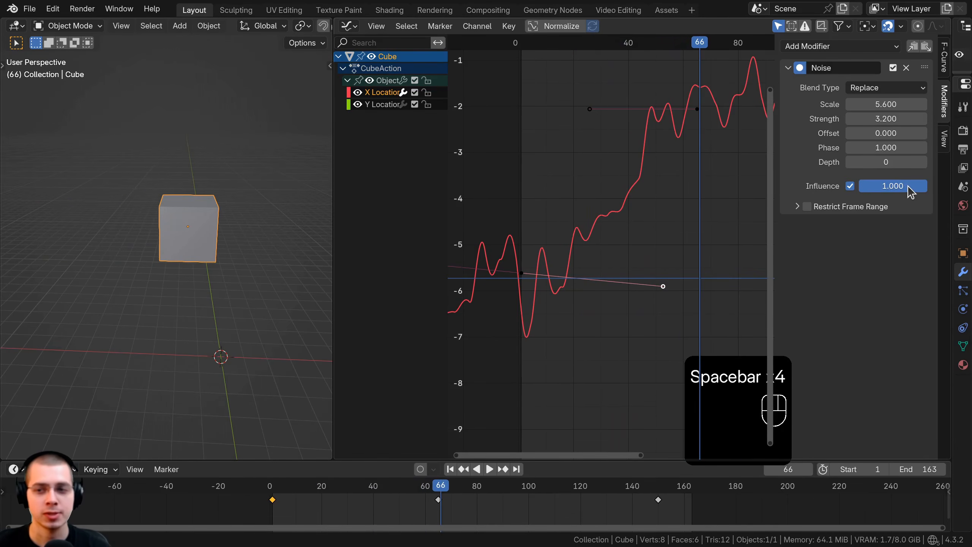
{"action": "mouse_move", "coordinate": [910, 191]}
{"action": "left_mouse_down"}
{"action": "mouse_move", "coordinate": [846, 191]}
{"action": "mouse_move", "coordinate": [914, 190]}
{"action": "left_mouse_up"}
{"action": "left_click_drag", "start_coordinate": [859, 120], "coordinate": [876, 148]}
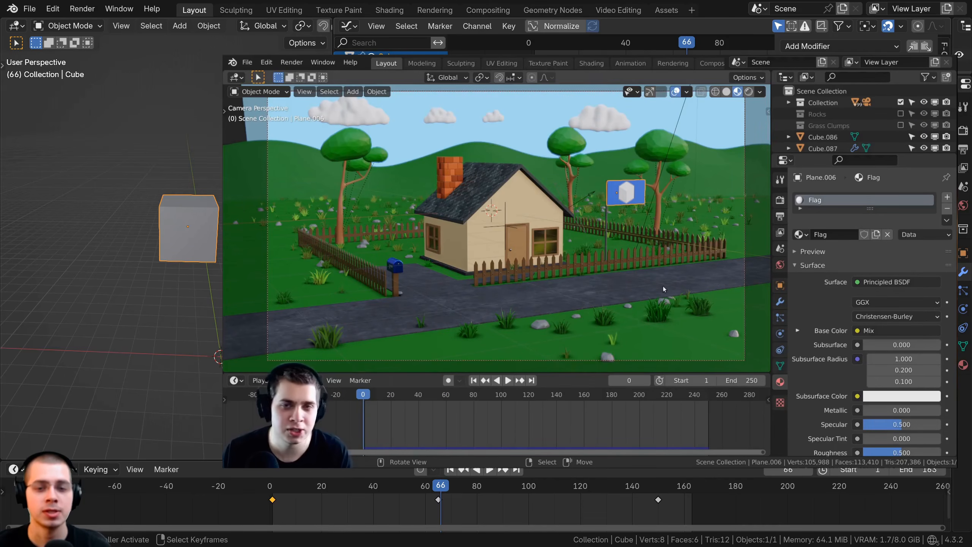
Play the animation briefly from about frame 3 with the adjusted noise.
{"action": "key", "text": "shift+Left"}
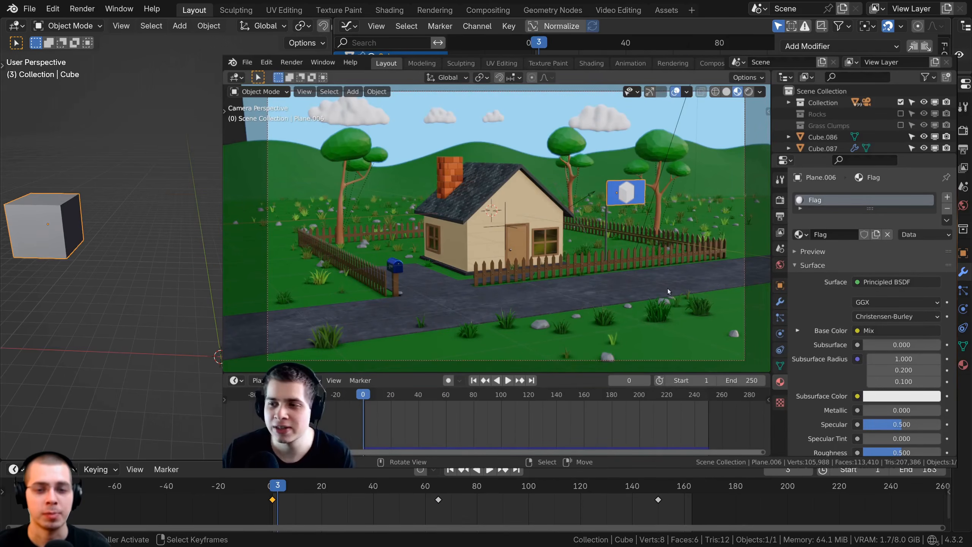
{"action": "key", "text": "space"}
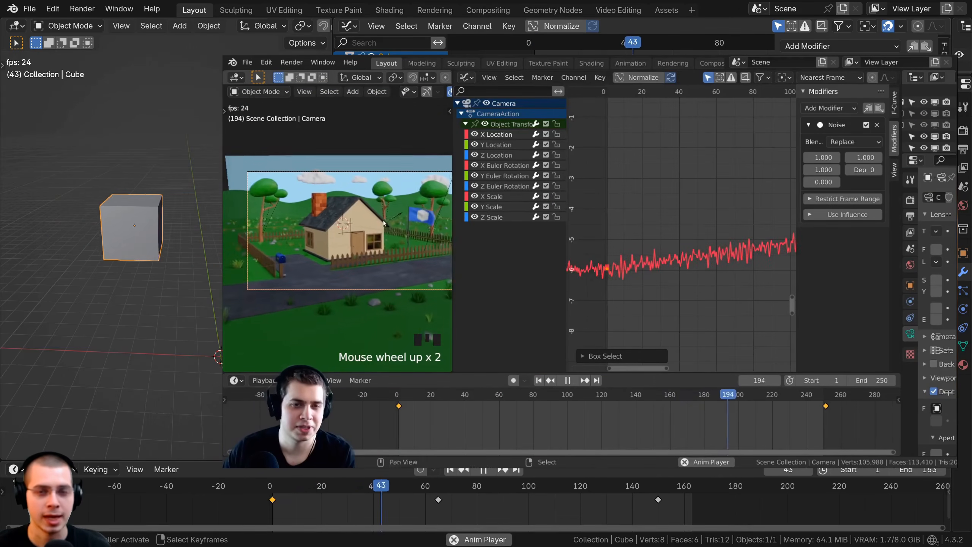
{"action": "key", "text": "space"}
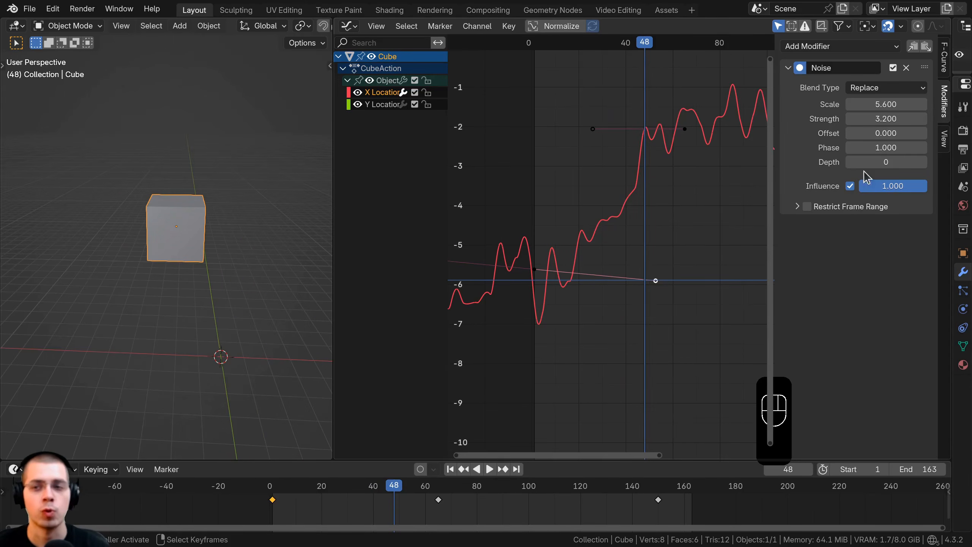
Add a Limits modifier to the X Location curve and enable its Y limits with minimum -5.620 and maximum -2.900.
{"action": "left_click", "coordinate": [845, 46]}
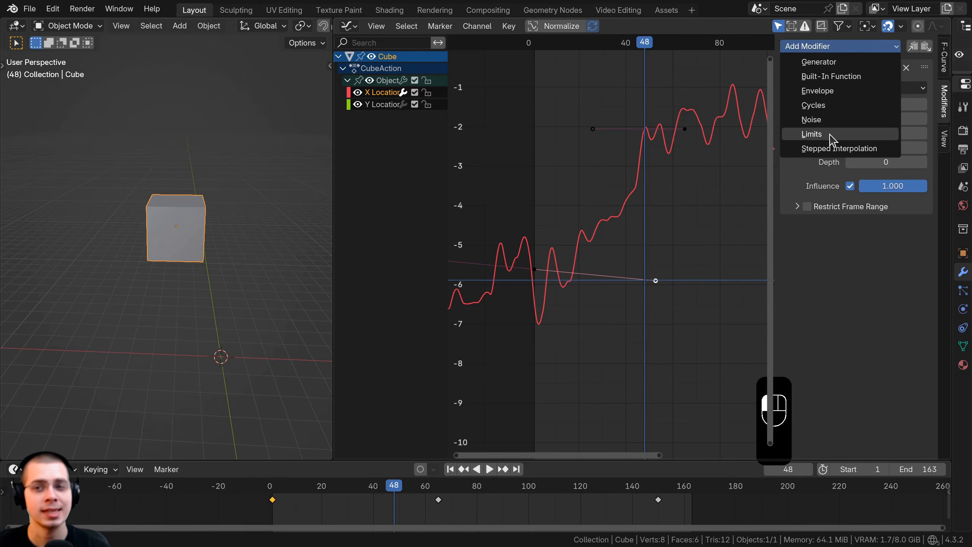
{"action": "left_click", "coordinate": [821, 136]}
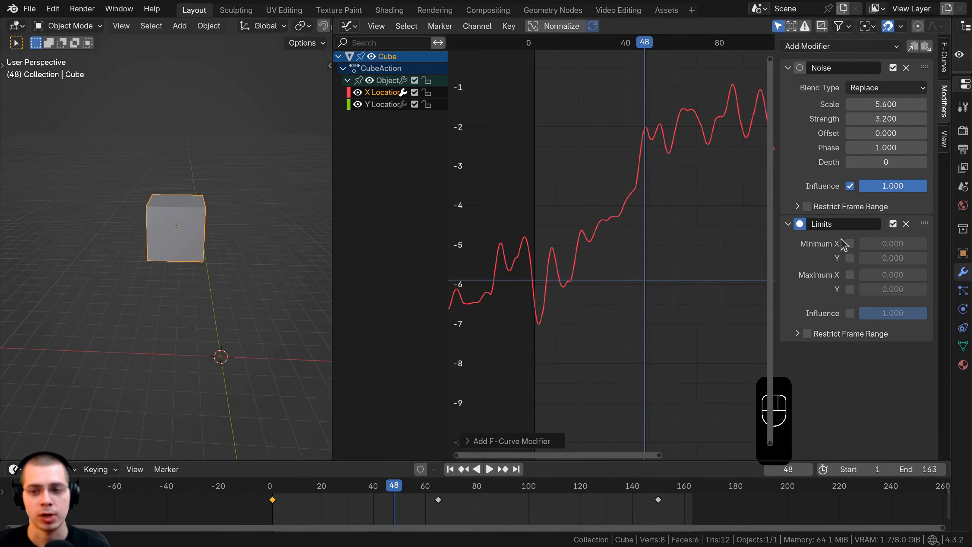
{"action": "left_click", "coordinate": [850, 258]}
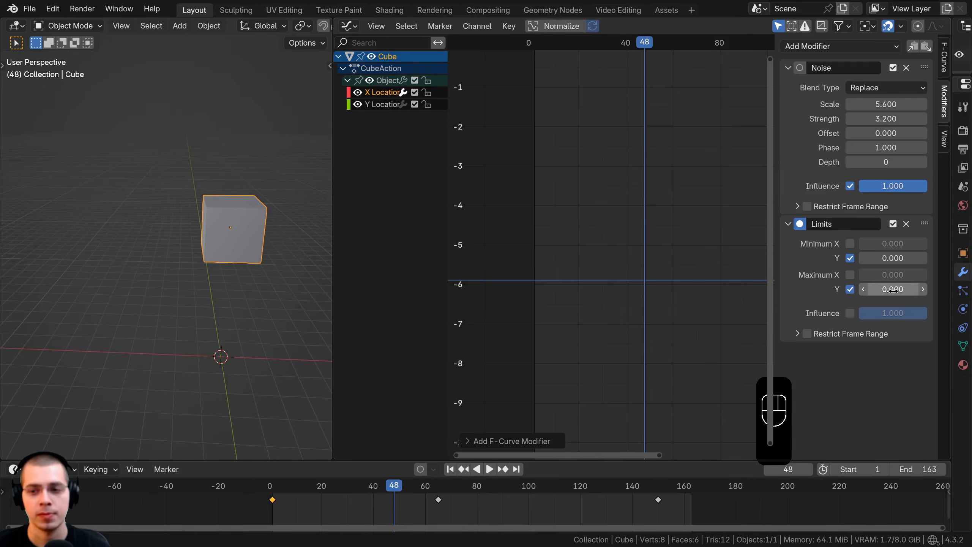
{"action": "left_click_drag", "start_coordinate": [892, 289], "coordinate": [893, 289]}
{"action": "left_click_drag", "start_coordinate": [892, 258], "coordinate": [926, 258]}
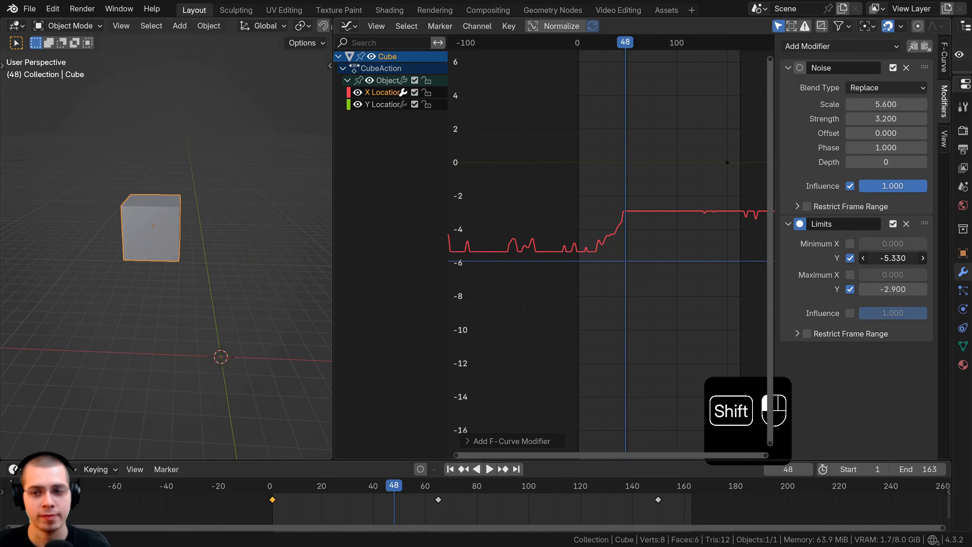
Adjust the Limits modifier's minimum Y to -5.410 and maximum Y to -2.050.
{"action": "middle_click_drag", "start_coordinate": [695, 279], "coordinate": [738, 269]}
{"action": "scroll", "coordinate": [555, 252], "scroll_direction": "up", "scroll_amount": 8}
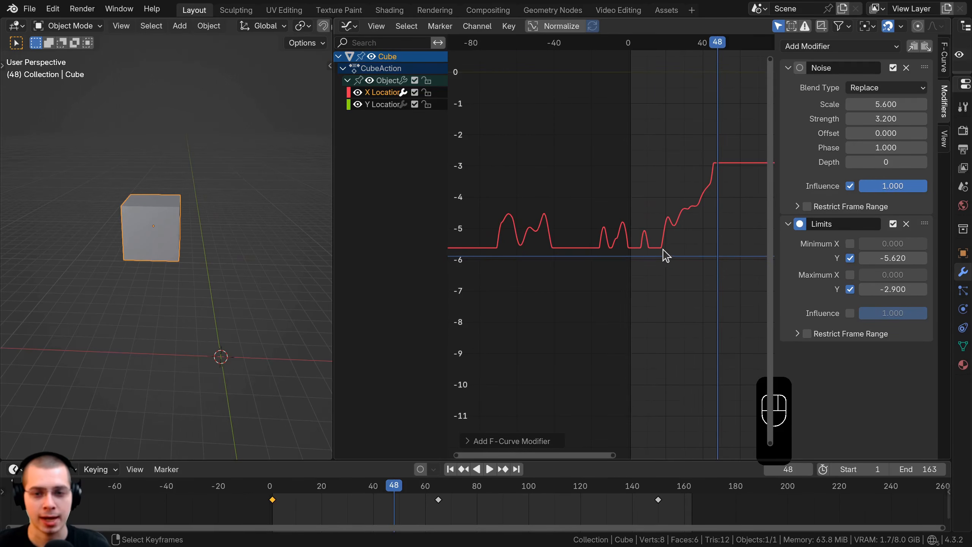
{"action": "left_click_drag", "start_coordinate": [918, 258], "coordinate": [933, 258], "text": "shift"}
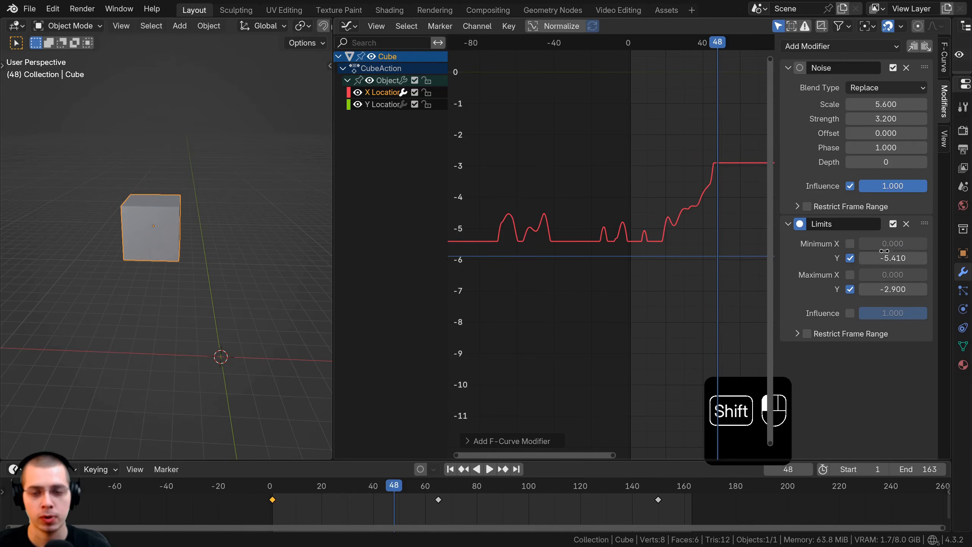
{"action": "mouse_move", "coordinate": [893, 289]}
{"action": "left_mouse_down", "text": "shift"}
{"action": "mouse_move", "coordinate": [923, 289]}
{"action": "mouse_move", "coordinate": [885, 288]}
{"action": "left_mouse_up", "text": "shift"}
{"action": "scroll", "coordinate": [619, 276], "scroll_direction": "down", "scroll_amount": 6}
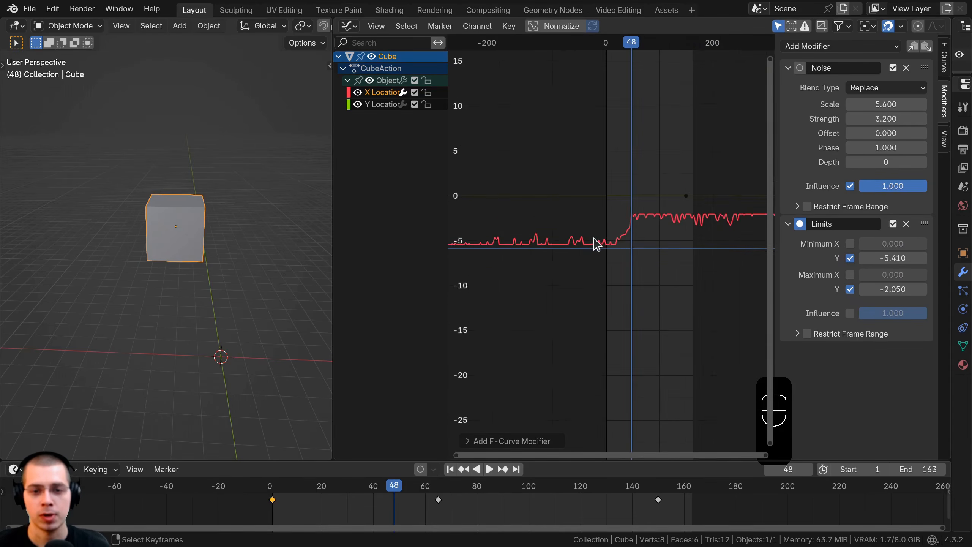
Select all keyframes of both location curves and scale them along Y until the curves are nearly flat.
{"action": "key", "text": "a"}
{"action": "key", "text": "a"}
{"action": "key", "text": "a"}
{"action": "key", "text": "a"}
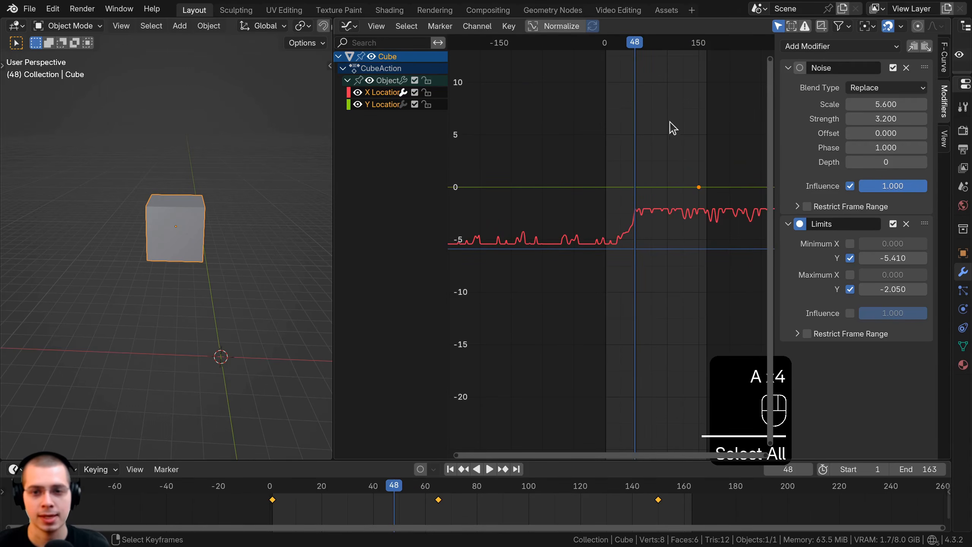
{"action": "key", "text": "s"}
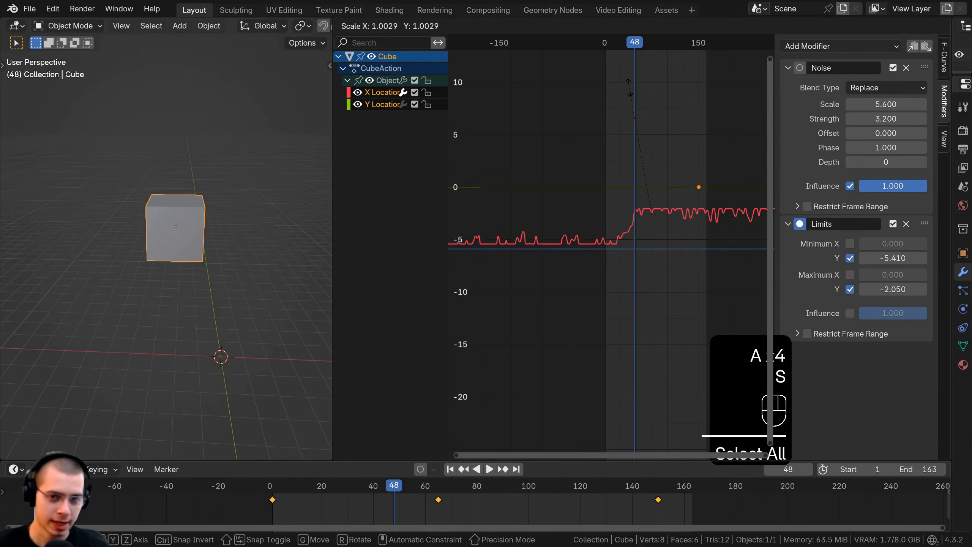
{"action": "key", "text": "x"}
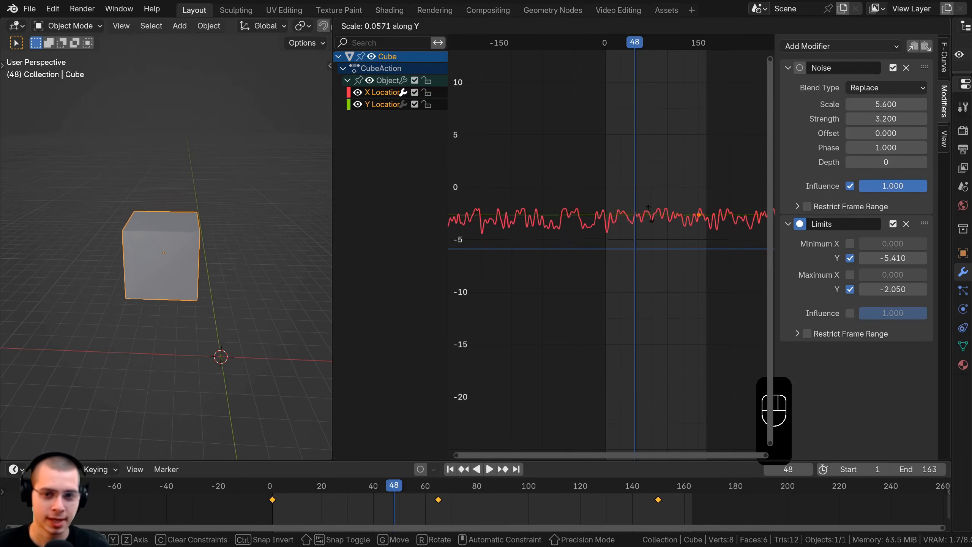
{"action": "left_click", "coordinate": [597, 222]}
{"action": "scroll", "coordinate": [598, 222], "scroll_direction": "up", "scroll_amount": 3}
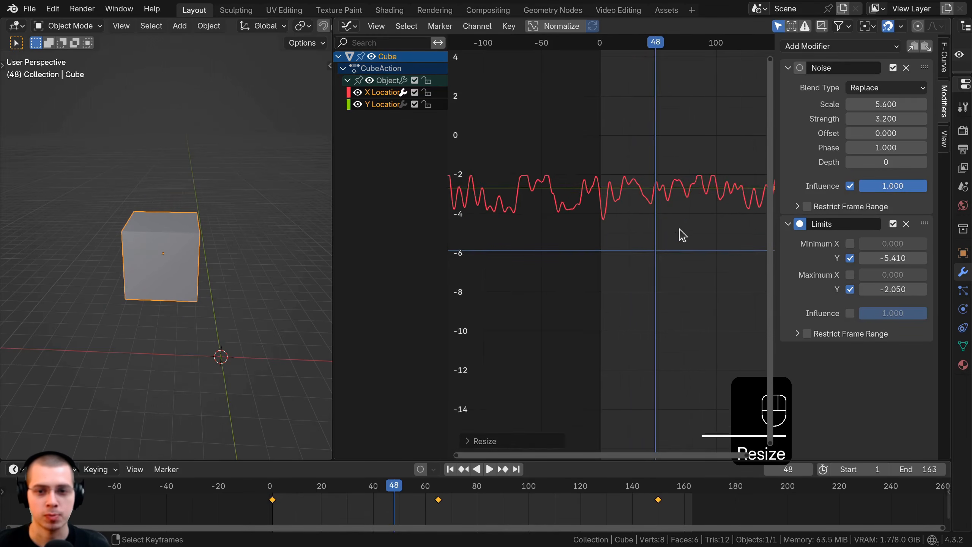
Increase the Noise modifier's Strength to 33.900 so the noise reaches both limits.
{"action": "mouse_move", "coordinate": [885, 118]}
{"action": "left_mouse_down"}
{"action": "mouse_move", "coordinate": [922, 118]}
{"action": "mouse_move", "coordinate": [887, 118]}
{"action": "left_mouse_up"}
{"action": "middle_click_drag", "start_coordinate": [632, 297], "coordinate": [577, 291]}
{"action": "scroll", "coordinate": [578, 291], "scroll_direction": "down", "scroll_amount": 2}
{"action": "scroll", "coordinate": [555, 276], "scroll_direction": "up", "scroll_amount": 2}
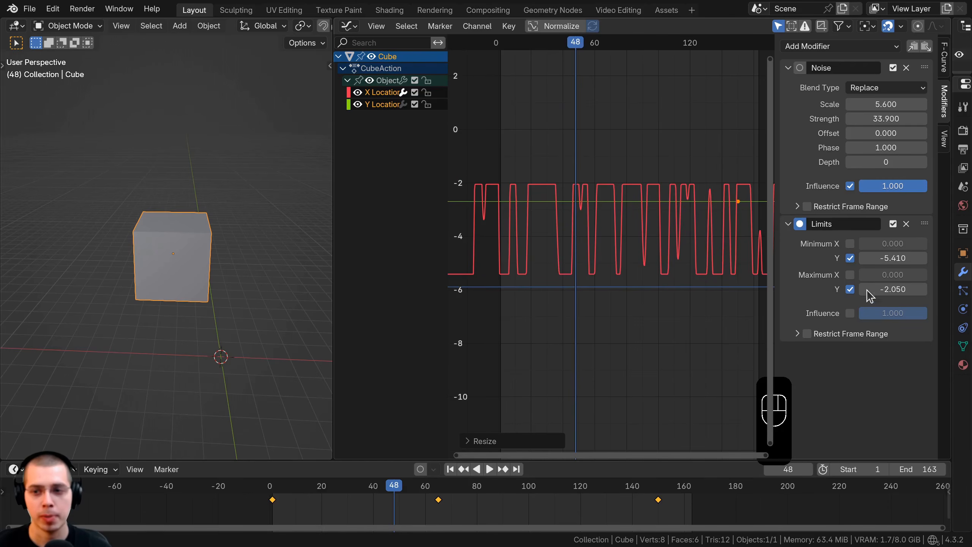
Set the Limits modifier's minimum Y to -4.610 and maximum Y to -0.160, and play the animation.
{"action": "left_click_drag", "start_coordinate": [883, 258], "coordinate": [867, 289]}
{"action": "scroll", "coordinate": [591, 293], "scroll_direction": "down", "scroll_amount": 1}
{"action": "scroll", "coordinate": [591, 292], "scroll_direction": "down", "scroll_amount": 1}
{"action": "key", "text": "space"}
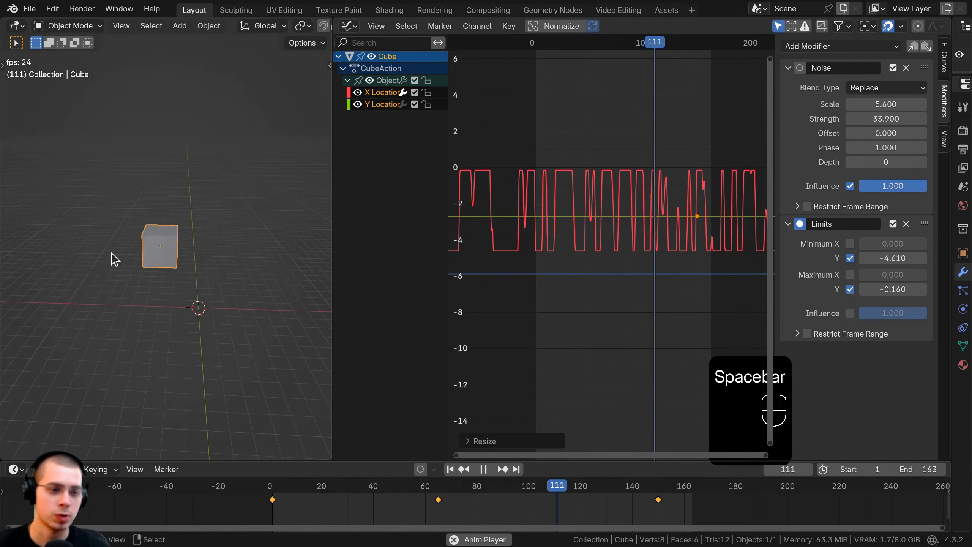
{"action": "scroll", "coordinate": [618, 304], "scroll_direction": "up", "scroll_amount": 2}
{"action": "scroll", "coordinate": [702, 228], "scroll_direction": "down", "scroll_amount": 1}
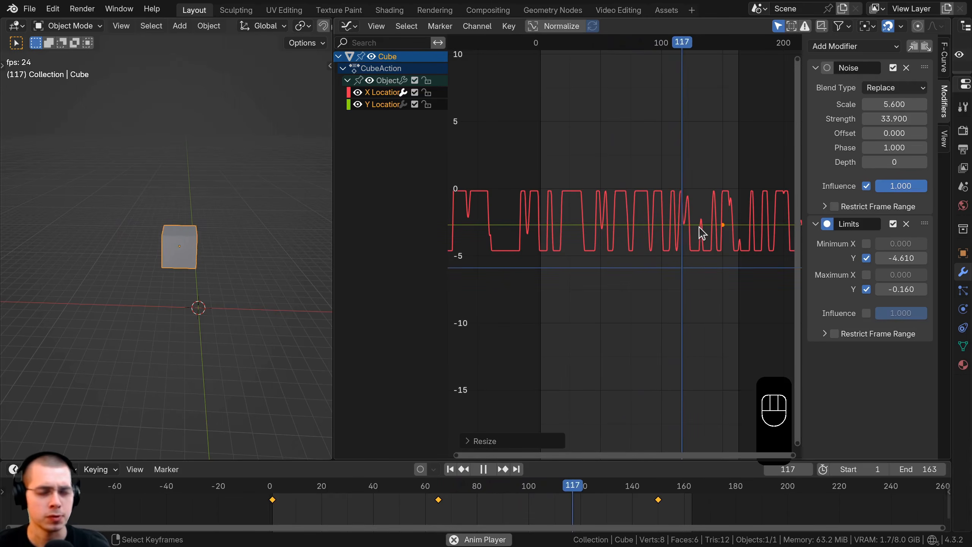
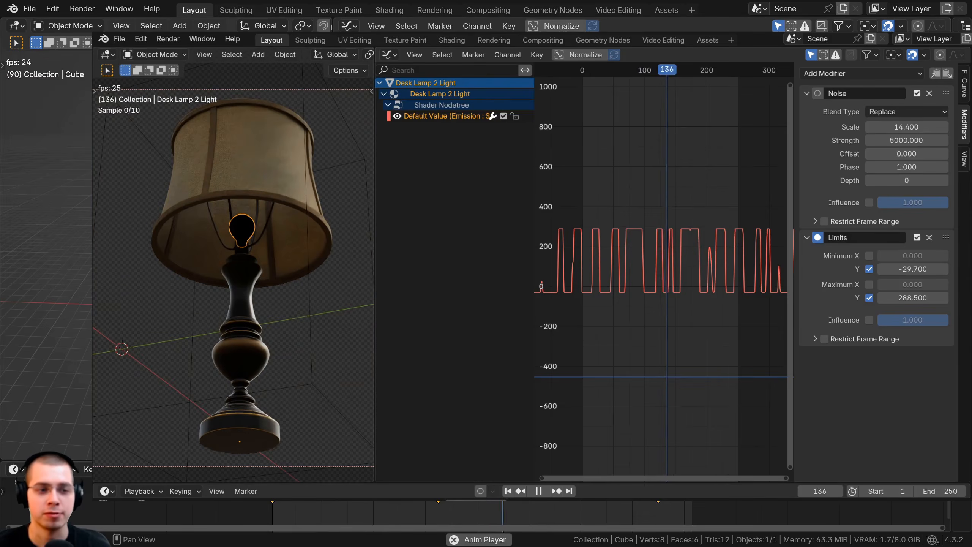
Disable and re-enable the Noise modifier on the X Location curve to compare the curve with and without noise.
{"action": "key", "text": "ctrl+z"}
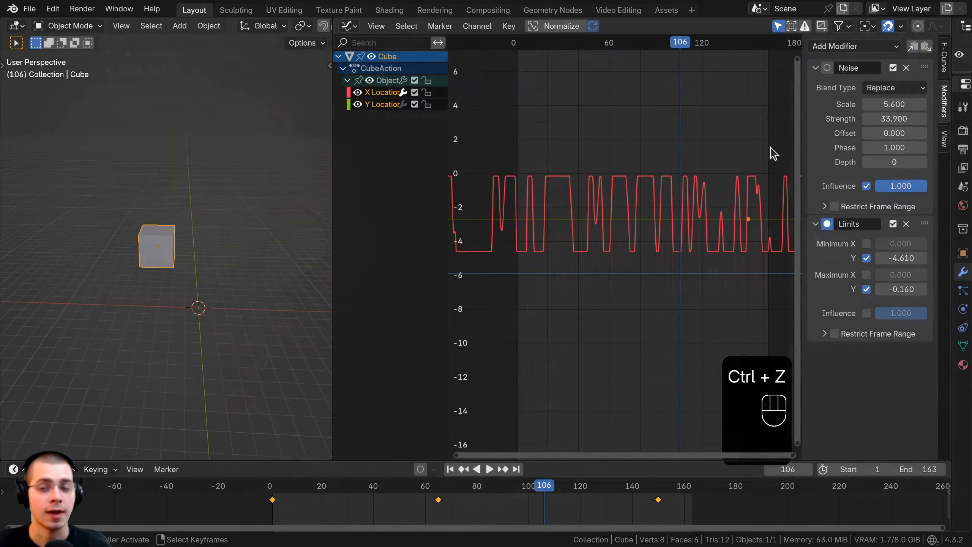
{"action": "left_click", "coordinate": [892, 69]}
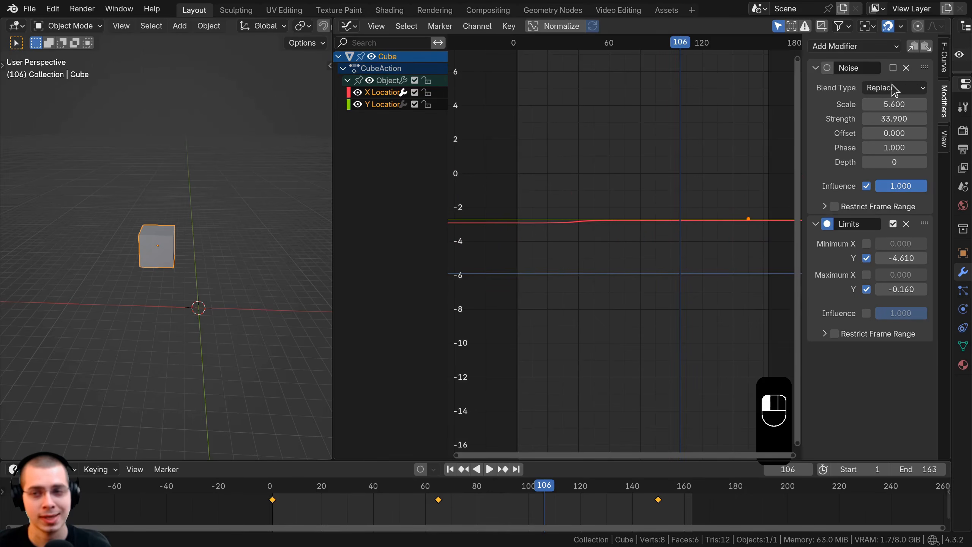
{"action": "left_click", "coordinate": [892, 69]}
{"action": "left_click", "coordinate": [892, 69]}
{"action": "left_click", "coordinate": [892, 67]}
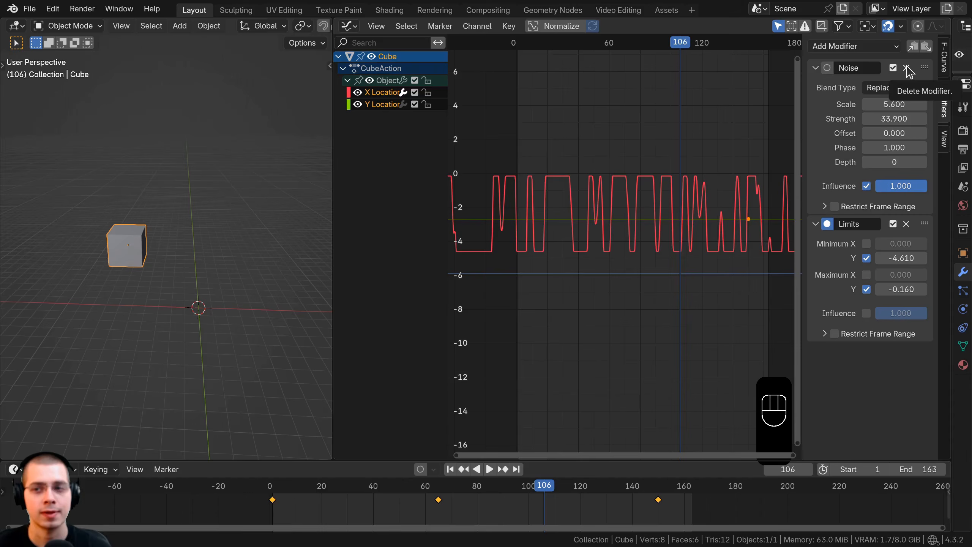
Remove both the Noise and Limits modifiers from the X Location curve to see the plain curve.
{"action": "left_click", "coordinate": [907, 68]}
{"action": "left_click", "coordinate": [907, 68]}
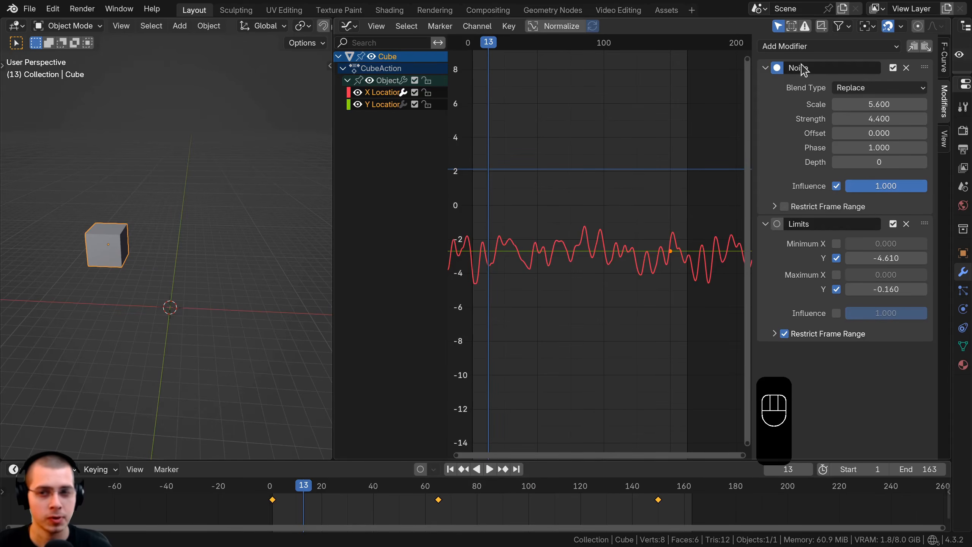
{"action": "scroll", "coordinate": [601, 246], "scroll_direction": "down", "scroll_amount": 1}
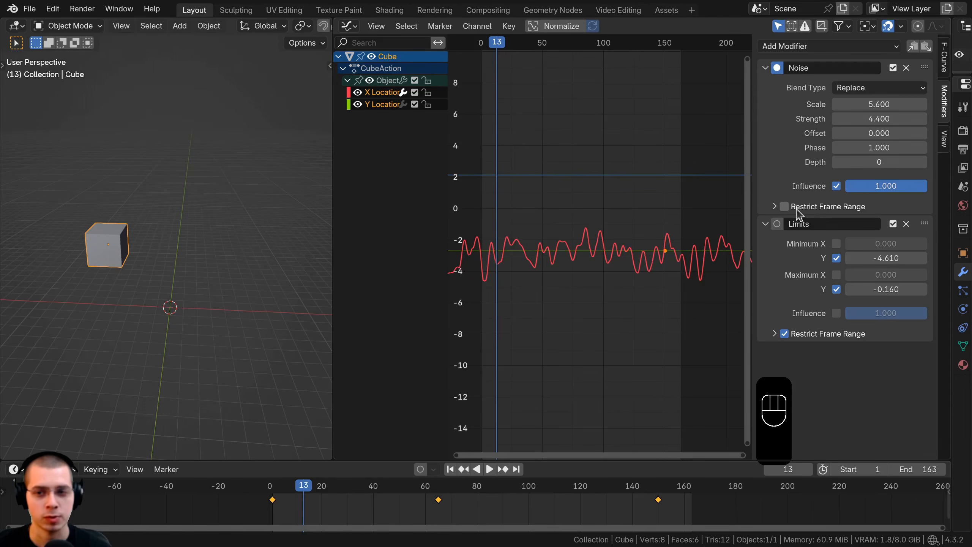
Delete the X Location curve's Noise and Limits modifiers and move its middle keyframe to frame 101 at a value of about 3.3.
{"action": "left_click", "coordinate": [906, 68]}
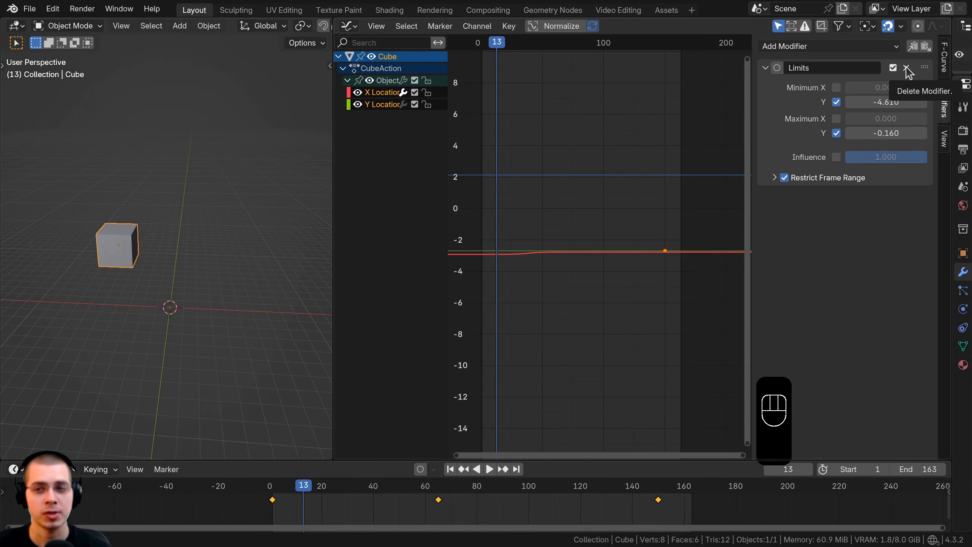
{"action": "left_click", "coordinate": [906, 68]}
{"action": "left_click", "coordinate": [560, 253]}
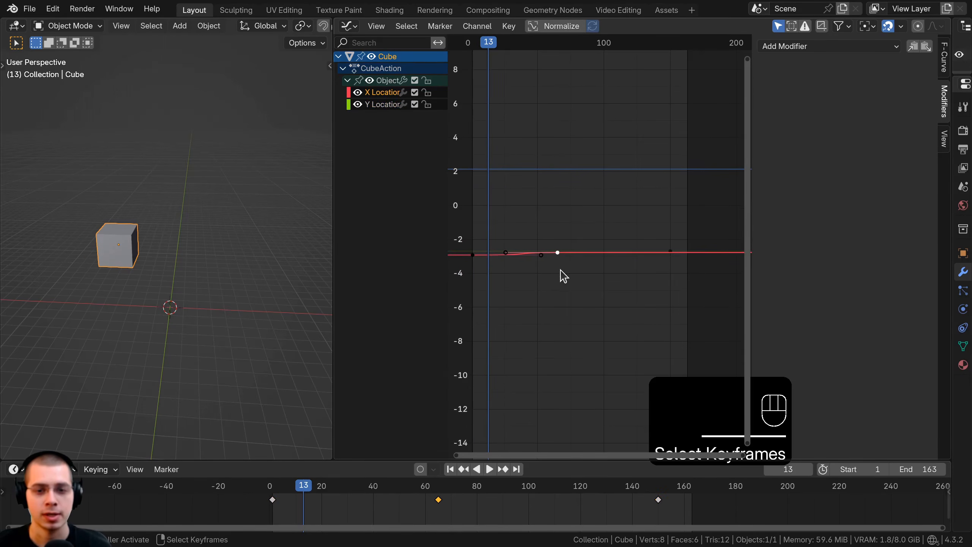
{"action": "key", "text": "g"}
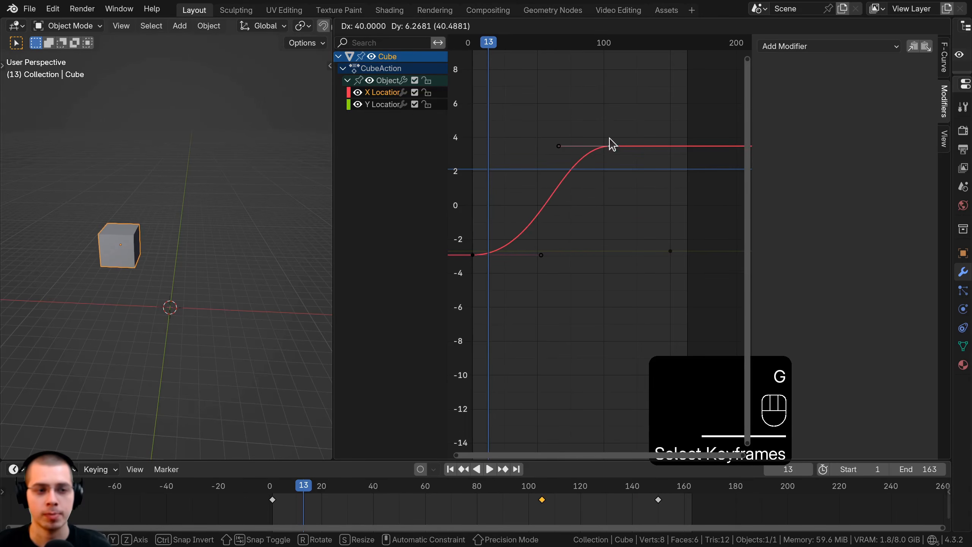
{"action": "left_click", "coordinate": [613, 145]}
Play the animation to check the cube's movement along X.
{"action": "key", "text": "space"}
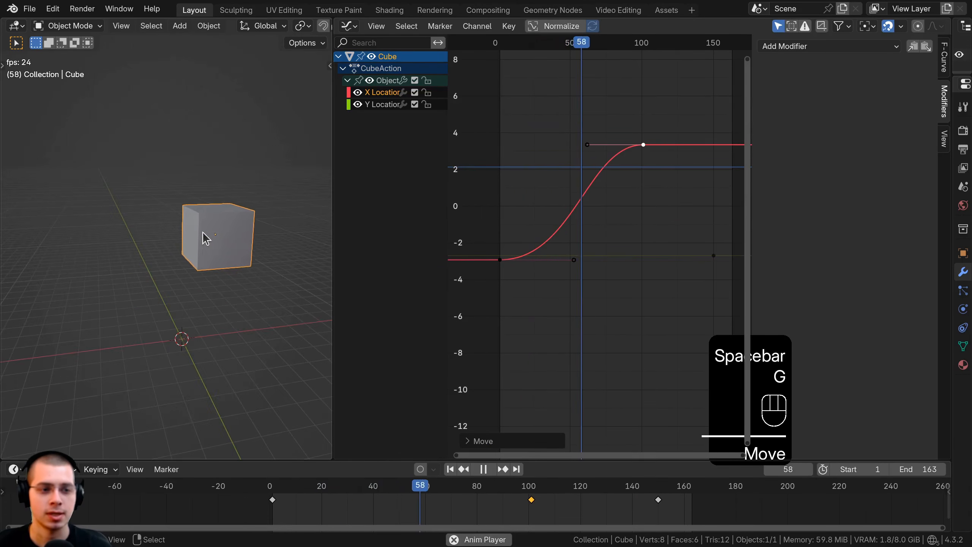
{"action": "middle_click_drag", "start_coordinate": [203, 232], "coordinate": [148, 243]}
{"action": "scroll", "coordinate": [148, 244], "scroll_direction": "down", "scroll_amount": 2}
{"action": "key", "text": "space"}
Insert a Location keyframe for the cube at frame 2.
{"action": "left_click_drag", "start_coordinate": [516, 239], "coordinate": [501, 239]}
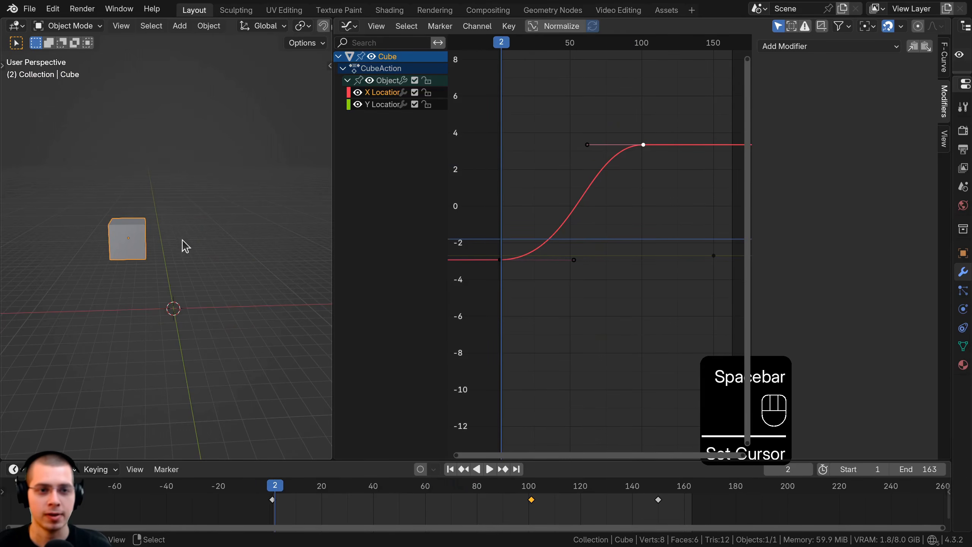
{"action": "key", "text": "k"}
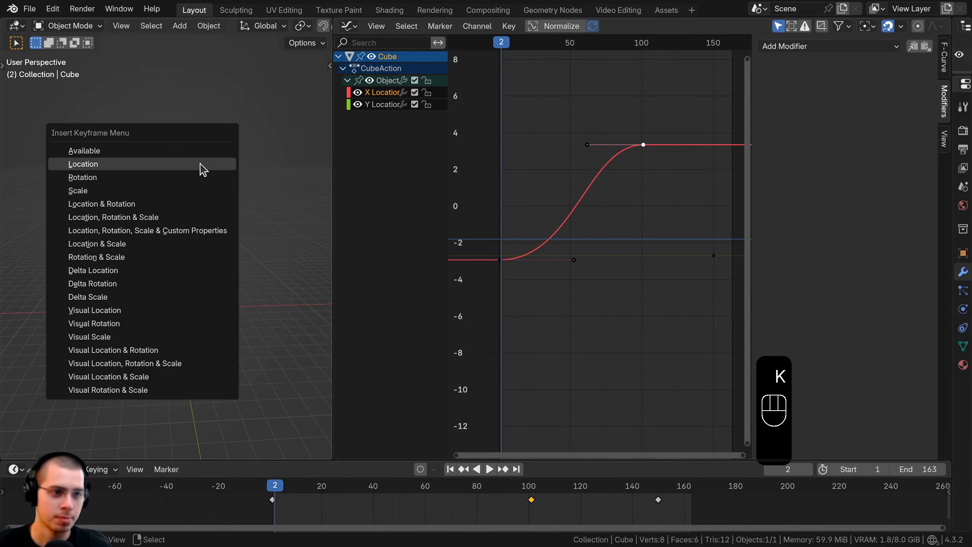
{"action": "left_click", "coordinate": [184, 168]}
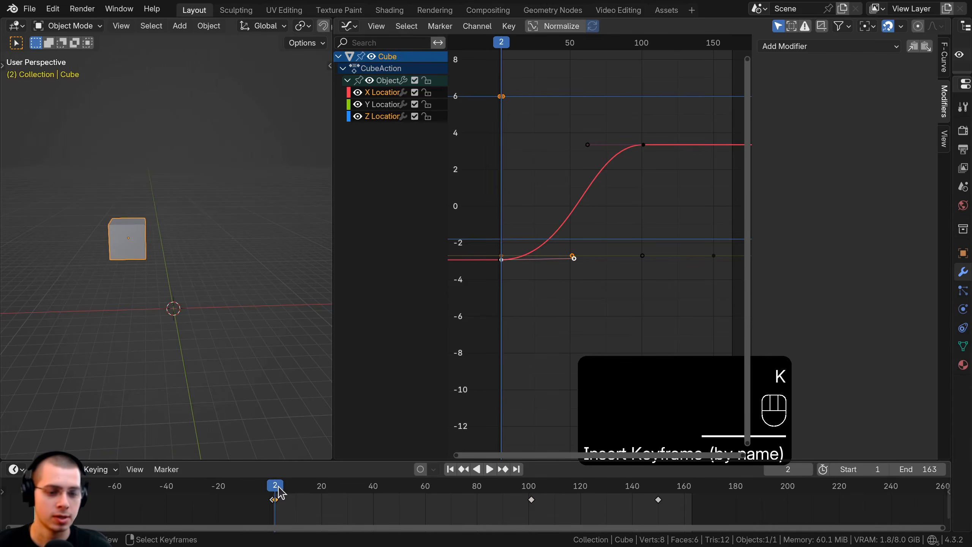
At frame 93, raise the cube along Z to a height of about 11 and insert a Location keyframe.
{"action": "left_click_drag", "start_coordinate": [279, 493], "coordinate": [513, 496]}
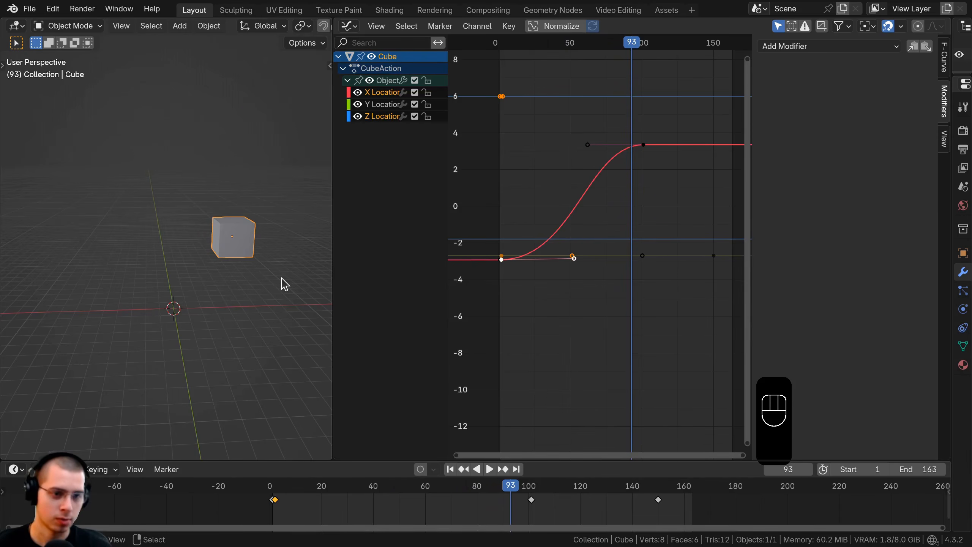
{"action": "key", "text": "g"}
{"action": "key", "text": "z"}
{"action": "left_click", "coordinate": [291, 195]}
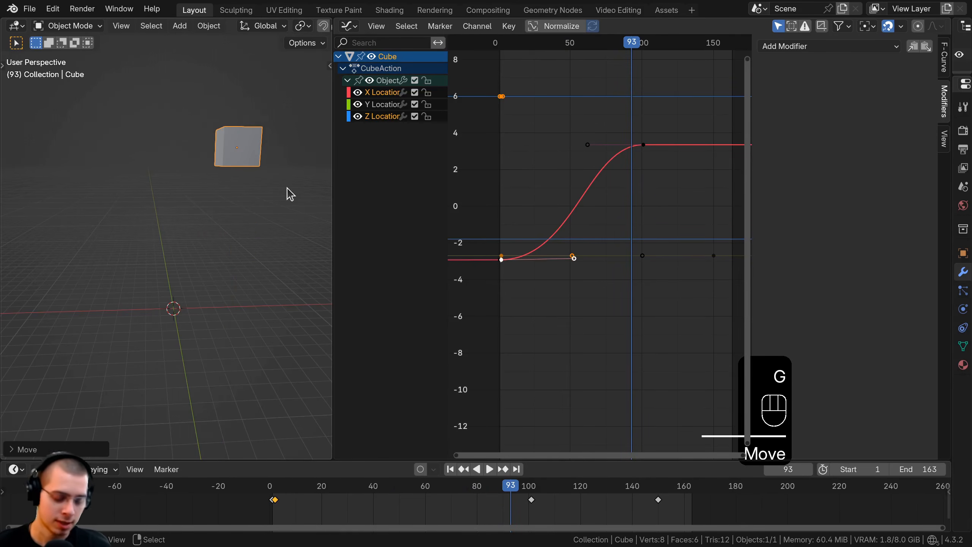
{"action": "key", "text": "k"}
{"action": "left_click", "coordinate": [247, 193]}
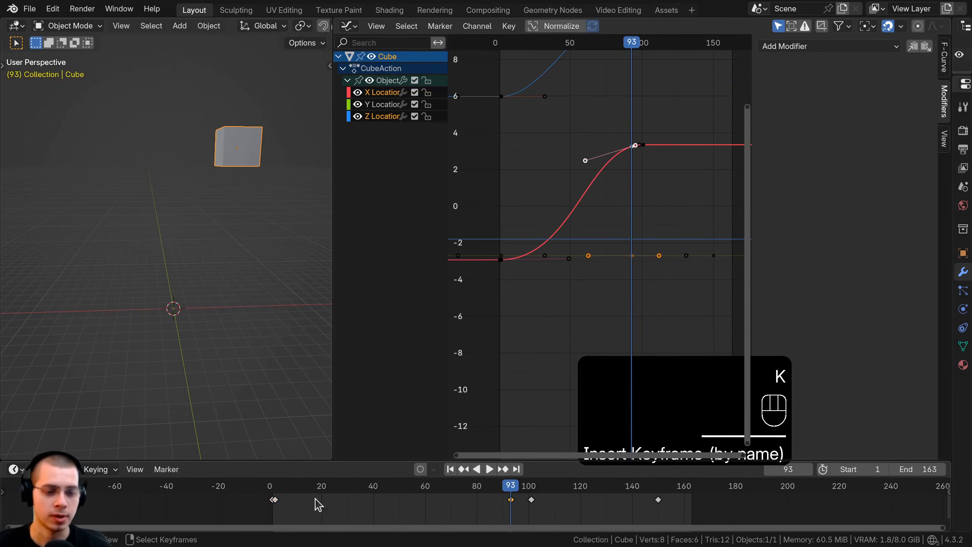
Play the animation to review the cube's rising movement.
{"action": "left_click_drag", "start_coordinate": [315, 503], "coordinate": [256, 505]}
{"action": "key", "text": "space"}
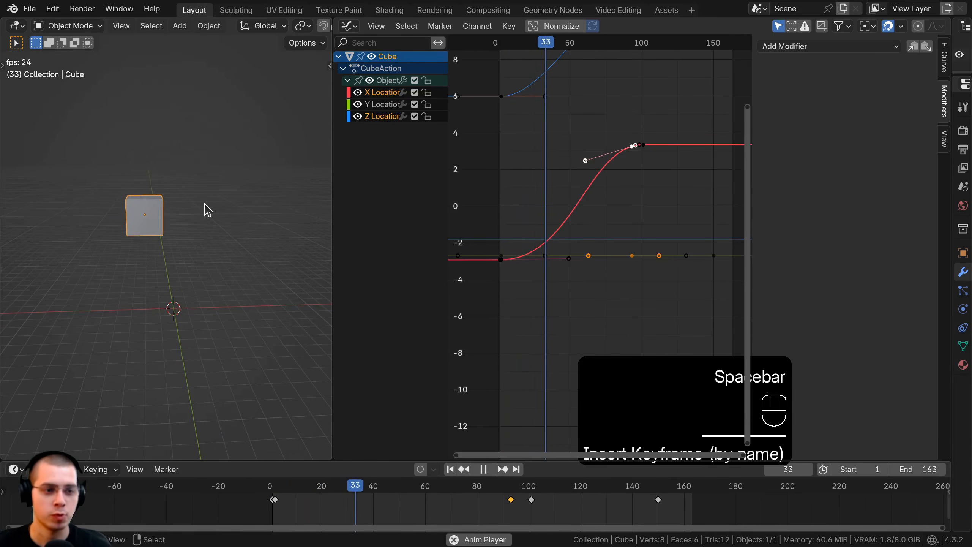
{"action": "key", "text": "space"}
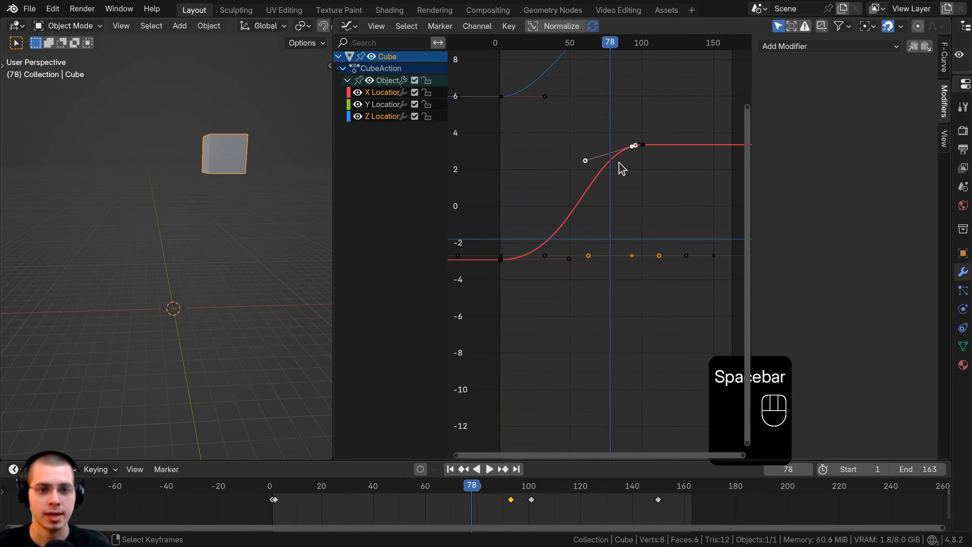
Select the cube's Z Location curve and add a Noise modifier to it.
{"action": "left_click", "coordinate": [366, 116]}
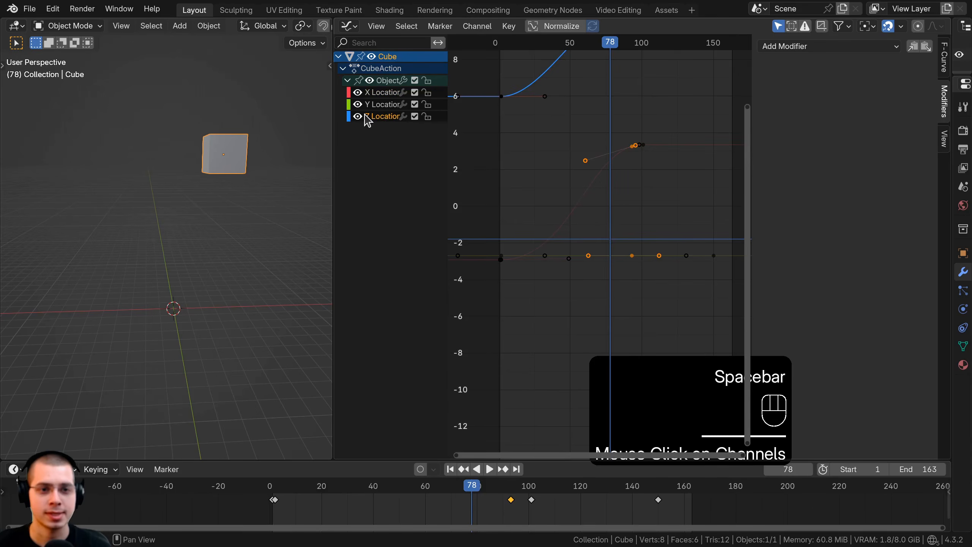
{"action": "middle_click_drag", "start_coordinate": [619, 99], "coordinate": [618, 137]}
{"action": "middle_click_drag", "start_coordinate": [618, 137], "coordinate": [606, 186], "text": "ctrl"}
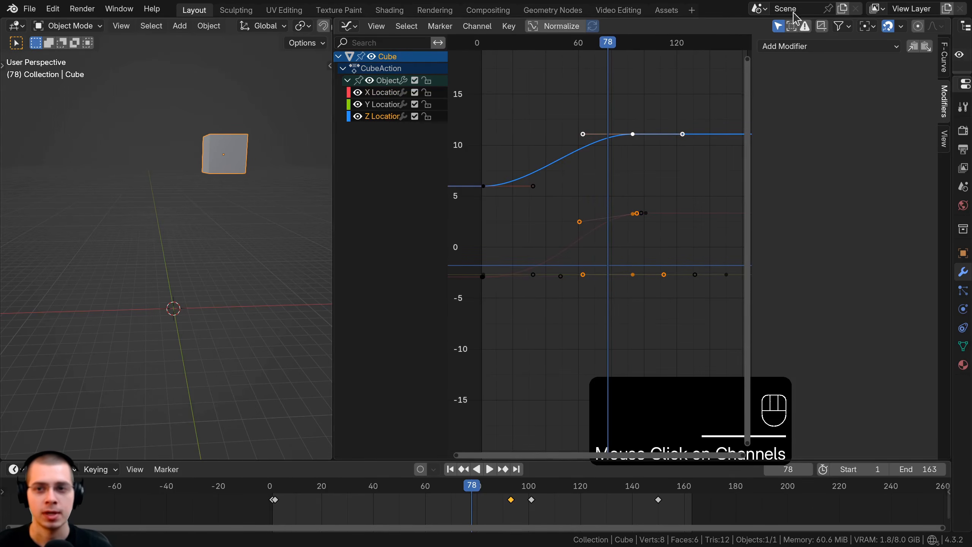
{"action": "left_click", "coordinate": [817, 47]}
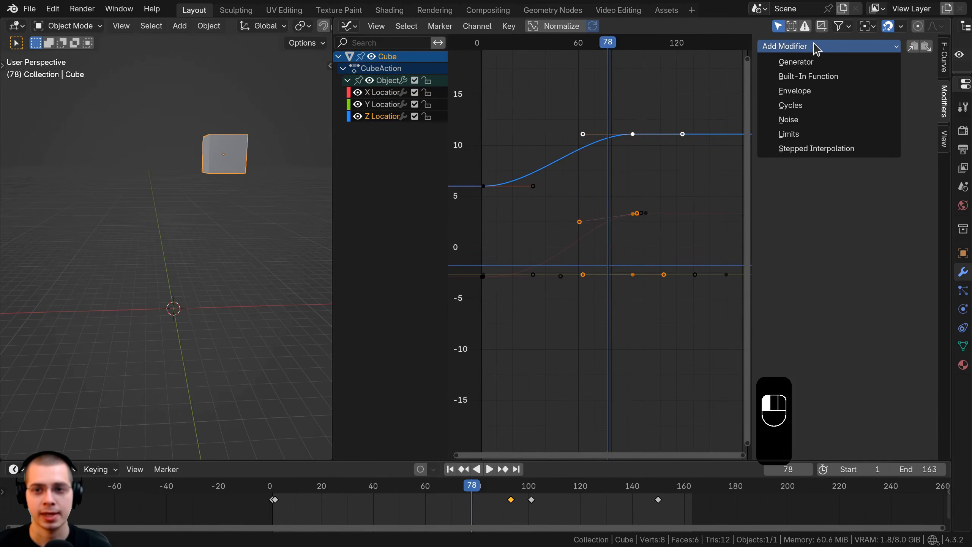
{"action": "left_click", "coordinate": [791, 120]}
Preview the noisy Z motion, and set the Noise modifier's Scale to 3.600 and Strength to 2.400.
{"action": "key", "text": "space"}
{"action": "left_click", "coordinate": [479, 236]}
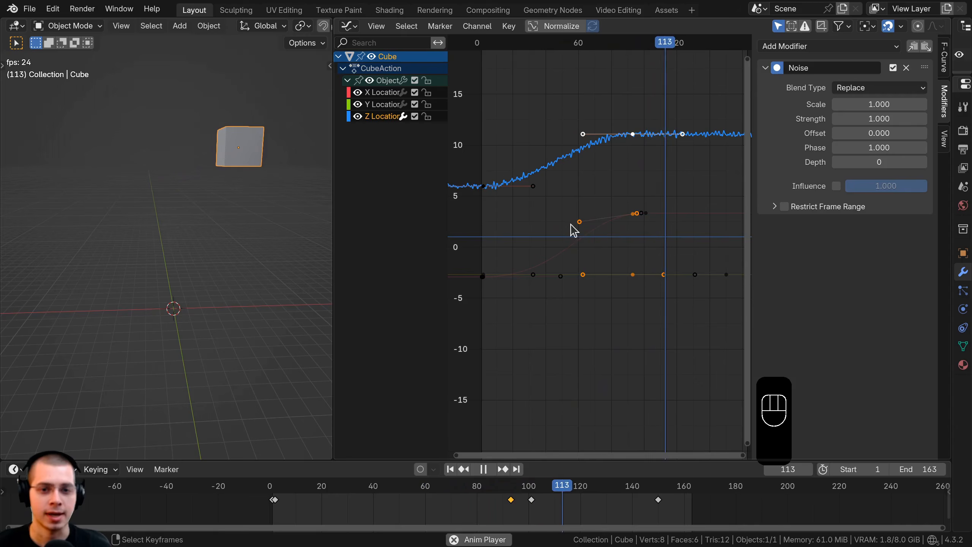
{"action": "left_click", "coordinate": [513, 230]}
{"action": "key", "text": "space"}
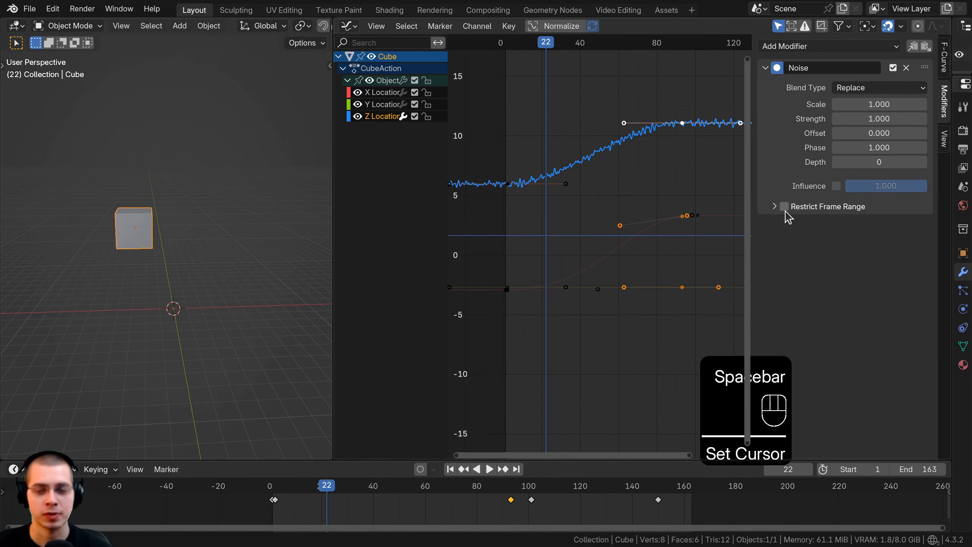
{"action": "left_click_drag", "start_coordinate": [876, 104], "coordinate": [926, 119]}
{"action": "key", "text": "space"}
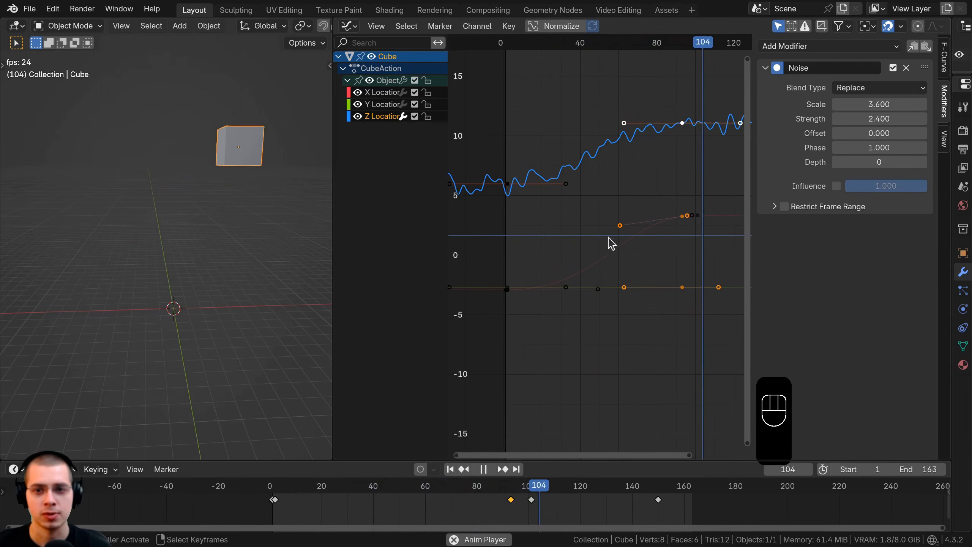
Restrict the Noise modifier's frame range to start at 32.200 and end at 66.600, and set its Strength to 3.900.
{"action": "left_click", "coordinate": [784, 207]}
{"action": "left_click", "coordinate": [774, 206]}
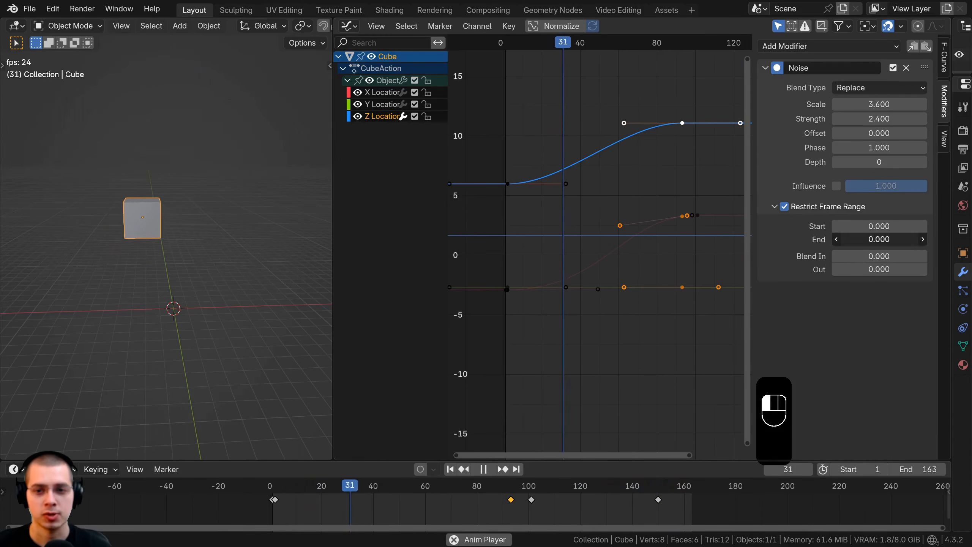
{"action": "left_click_drag", "start_coordinate": [879, 239], "coordinate": [904, 240]}
{"action": "left_click", "coordinate": [632, 145]}
{"action": "key", "text": "space"}
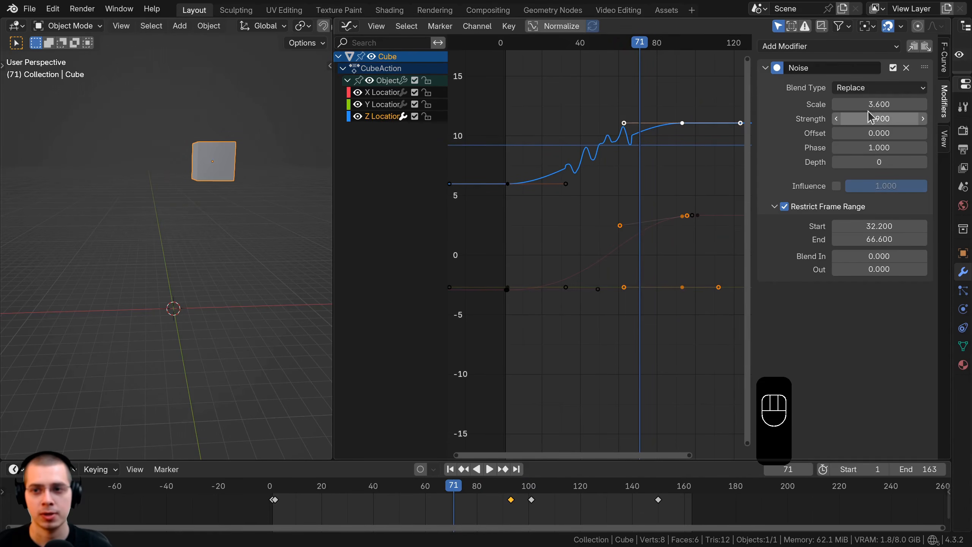
Set the Noise modifier's Scale to 2.200 and play the animation from the beginning.
{"action": "mouse_move", "coordinate": [875, 104]}
{"action": "left_mouse_down"}
{"action": "mouse_move", "coordinate": [865, 104]}
{"action": "mouse_move", "coordinate": [874, 104]}
{"action": "left_mouse_up"}
{"action": "middle_click_drag", "start_coordinate": [608, 204], "coordinate": [599, 230]}
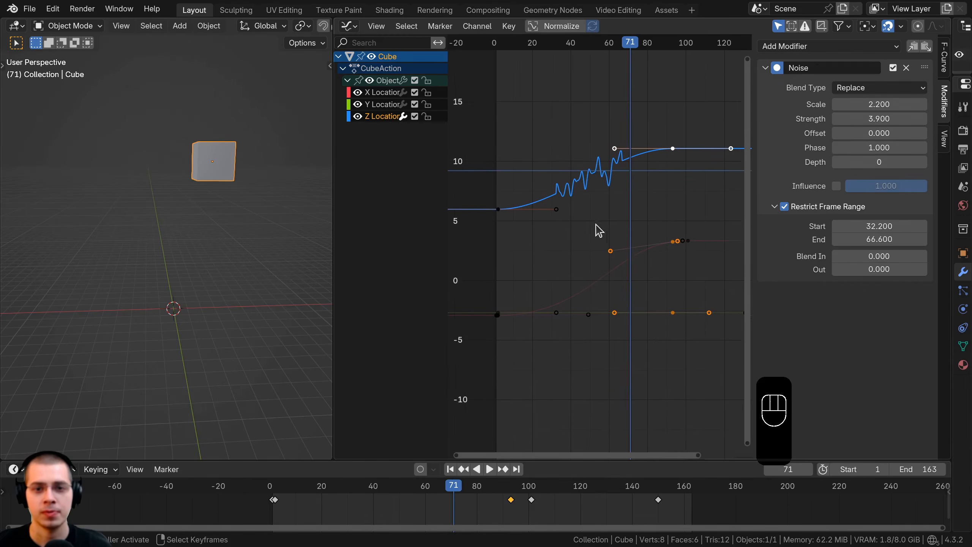
{"action": "left_click", "coordinate": [497, 239]}
{"action": "key", "text": "space"}
{"action": "scroll", "coordinate": [597, 231], "scroll_direction": "up", "scroll_amount": 3}
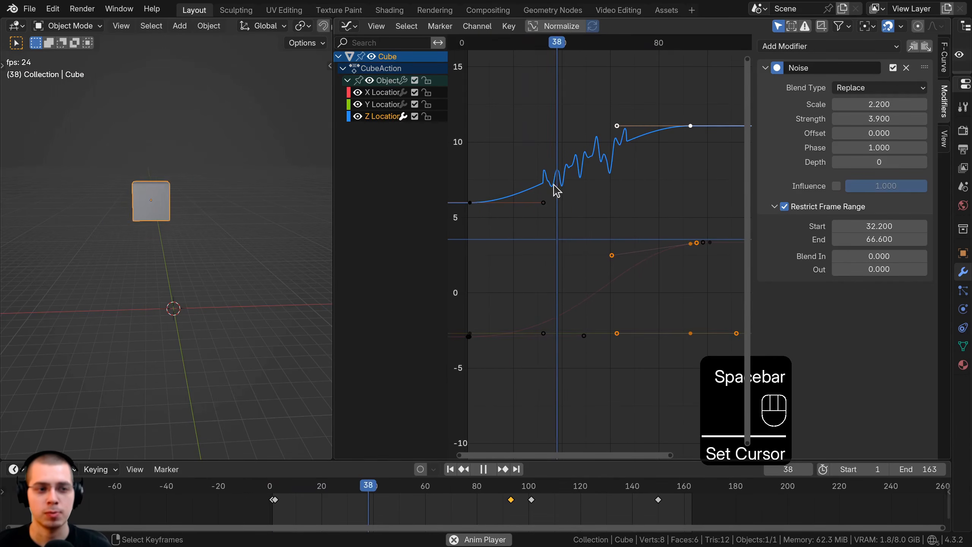
{"action": "key", "text": "space"}
Play the animation from around frame 32 to past the restricted range to check how abruptly the noise starts and stops.
{"action": "left_click", "coordinate": [547, 207]}
{"action": "left_click", "coordinate": [543, 197]}
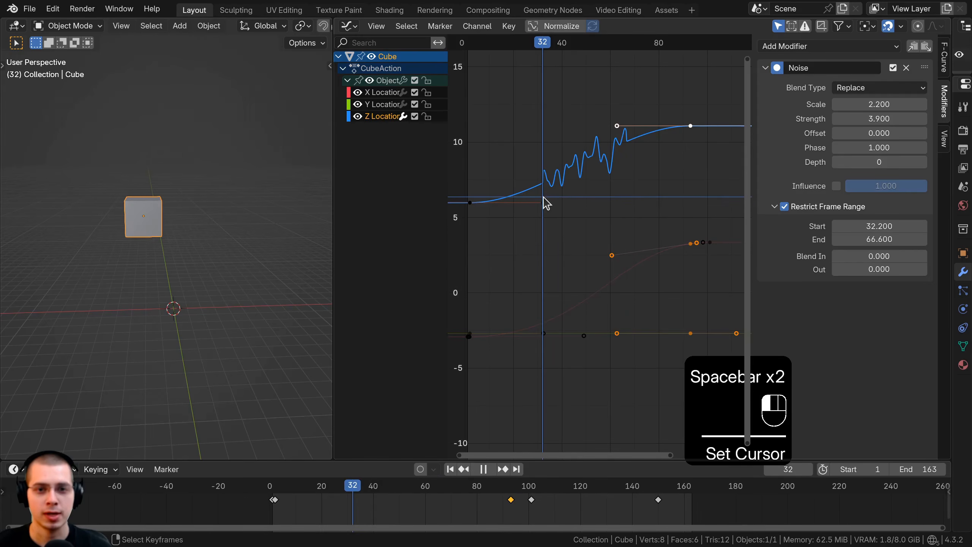
{"action": "key", "text": "space"}
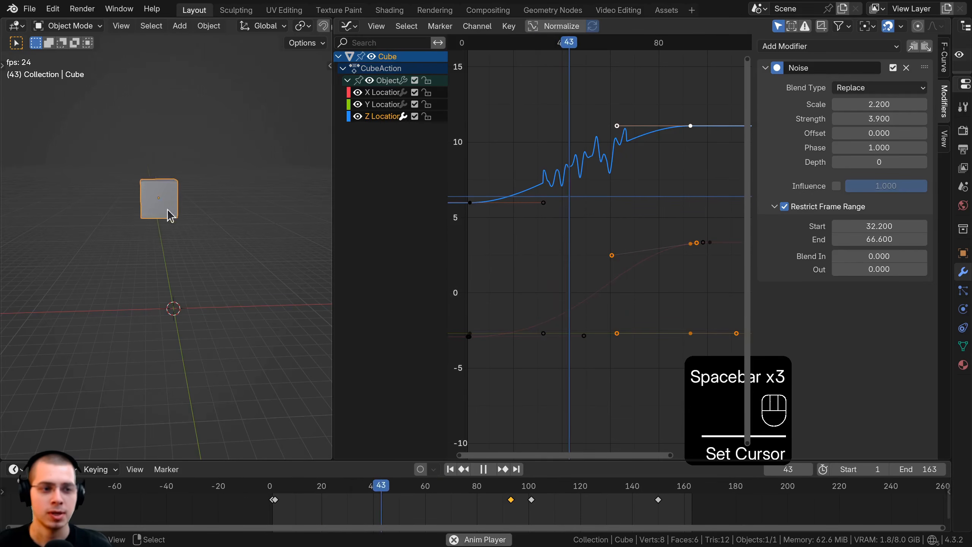
{"action": "left_click", "coordinate": [527, 206]}
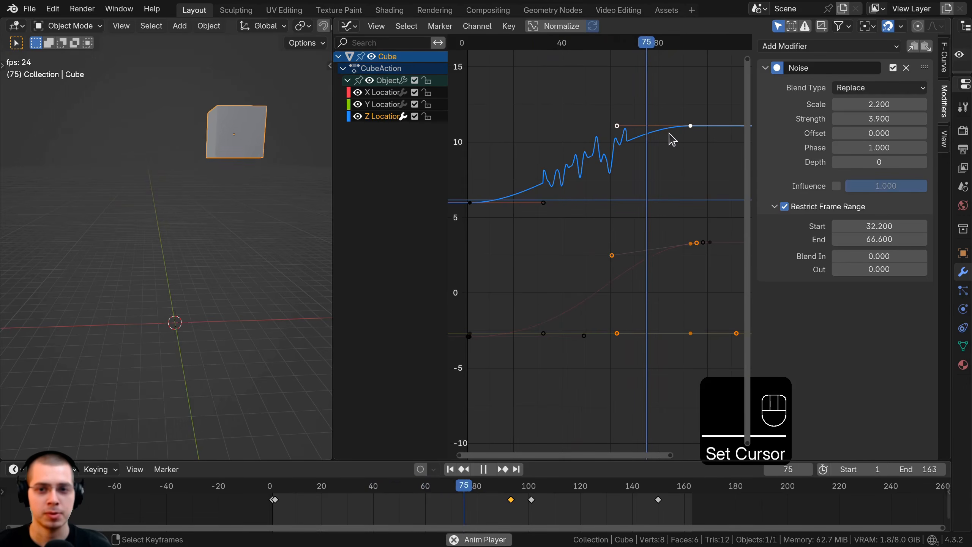
{"action": "key", "text": "space"}
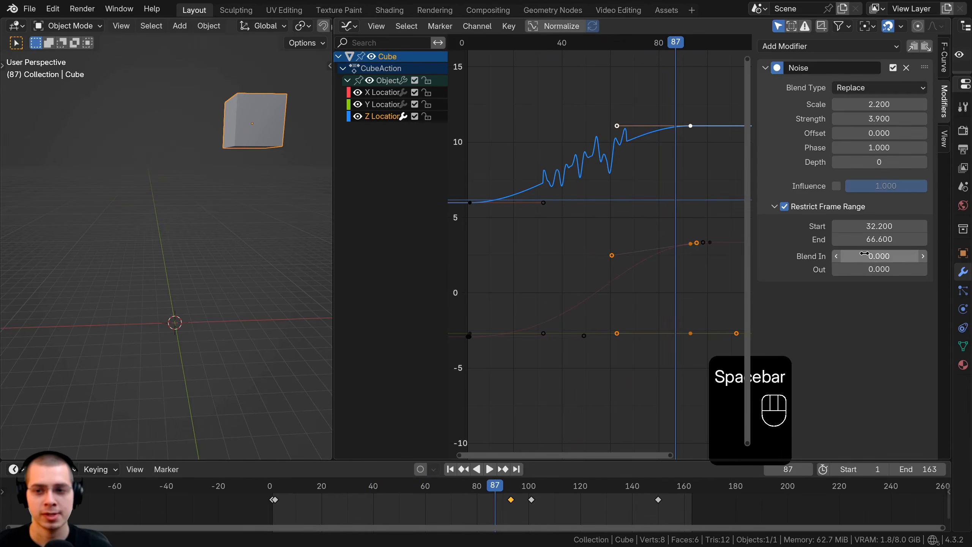
Set the Noise modifier's Blend In to 9.800 and Out to 6.900, and inspect the curve up close.
{"action": "left_click_drag", "start_coordinate": [879, 256], "coordinate": [892, 256]}
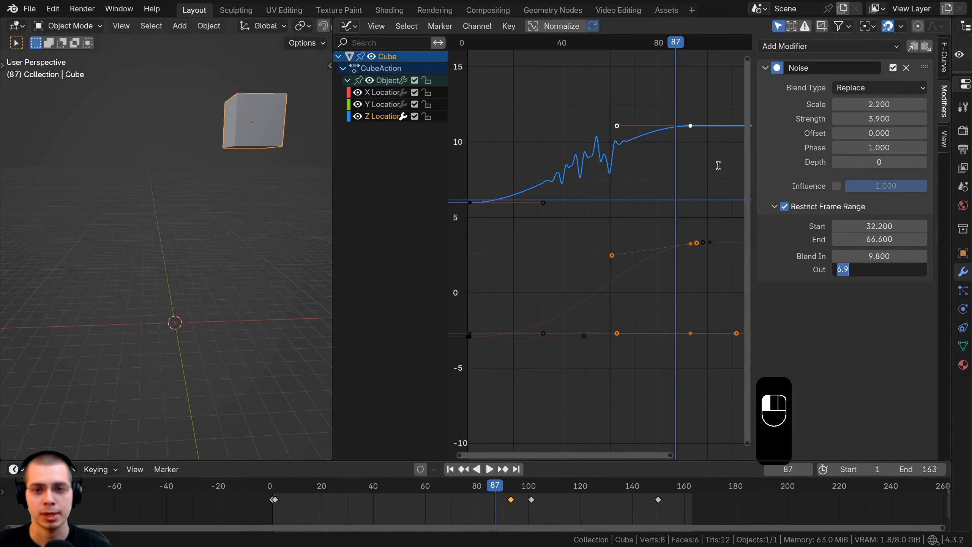
{"action": "left_click", "coordinate": [608, 153]}
{"action": "scroll", "coordinate": [597, 176], "scroll_direction": "up", "scroll_amount": 5}
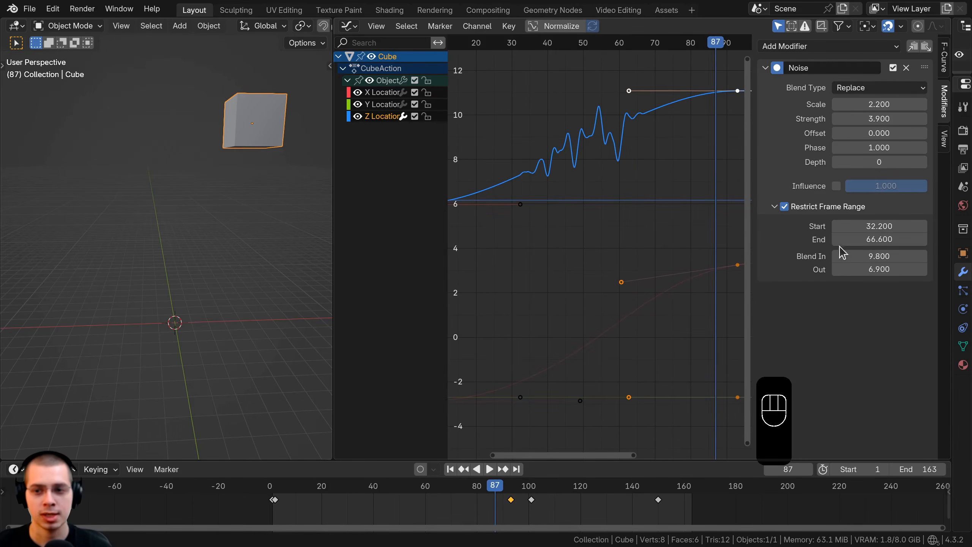
Set the Noise modifier's Blend In to 16.500 and Out to 13.600, and play the animation from frame 23.
{"action": "left_click_drag", "start_coordinate": [842, 253], "coordinate": [881, 264]}
{"action": "left_click_drag", "start_coordinate": [534, 263], "coordinate": [485, 264]}
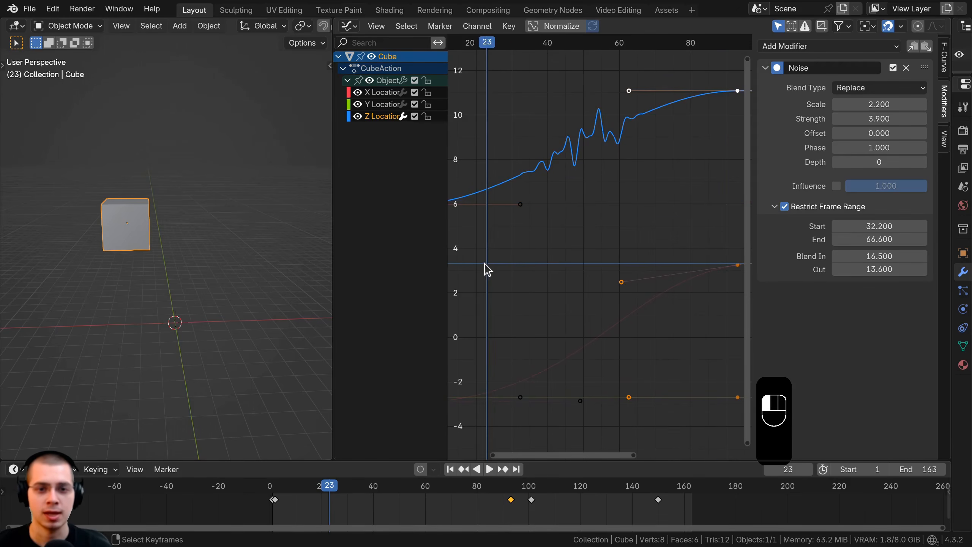
{"action": "scroll", "coordinate": [485, 264], "scroll_direction": "down", "scroll_amount": 5}
{"action": "key", "text": "space"}
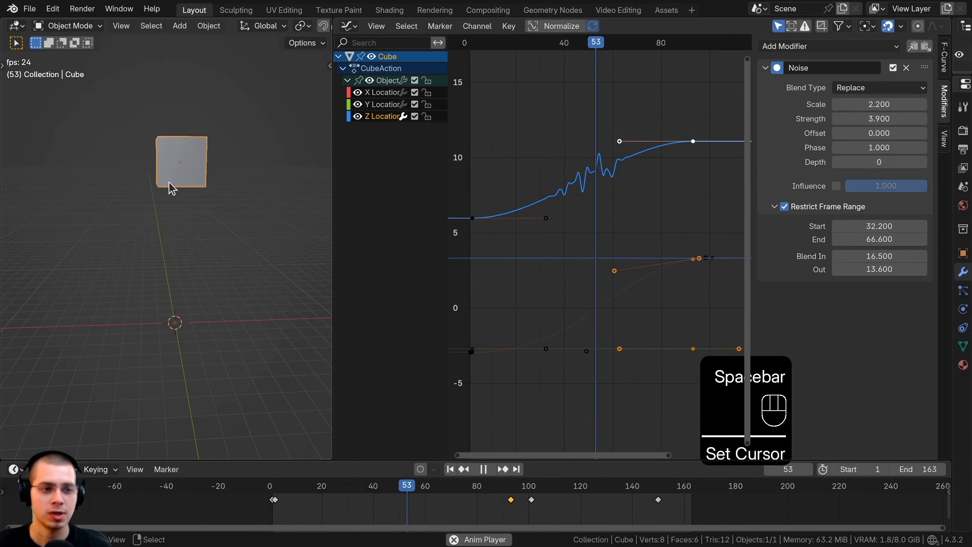
Replay the animation from around frame 30 to check how the blended noise affects the cube's motion.
{"action": "key", "text": "space"}
{"action": "left_click_drag", "start_coordinate": [549, 252], "coordinate": [539, 253]}
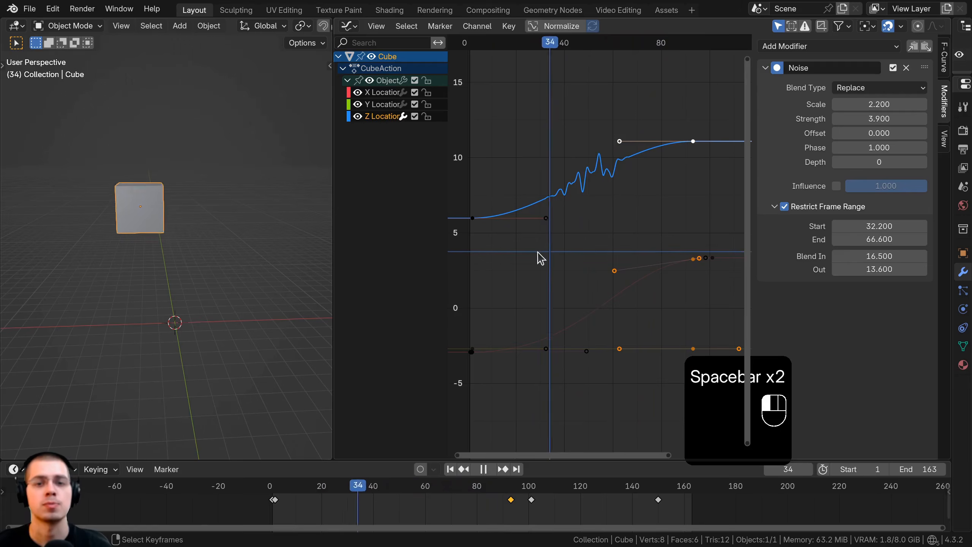
{"action": "left_click_drag", "start_coordinate": [539, 252], "coordinate": [536, 253]}
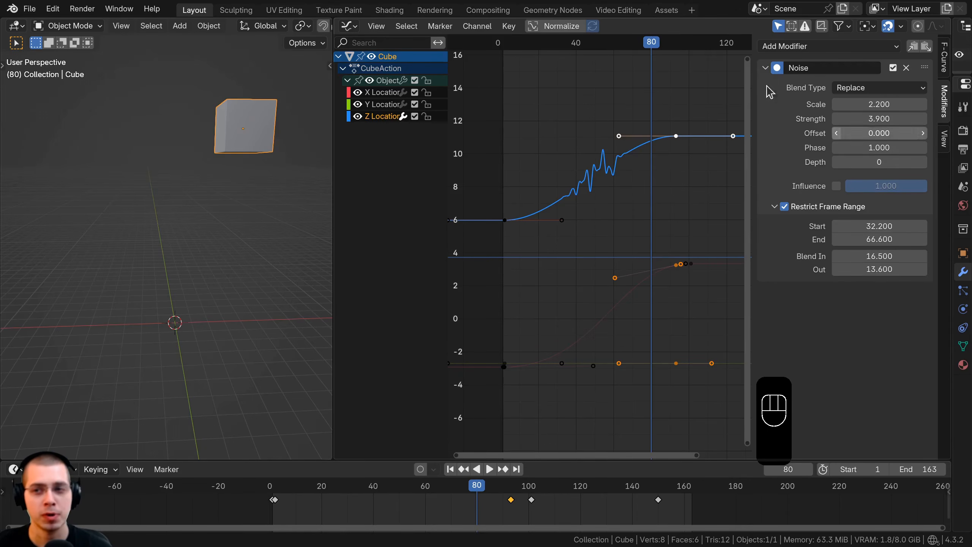
Copy the Noise modifier from the Z Location curve and paste it onto the X Location curve.
{"action": "left_click", "coordinate": [914, 47]}
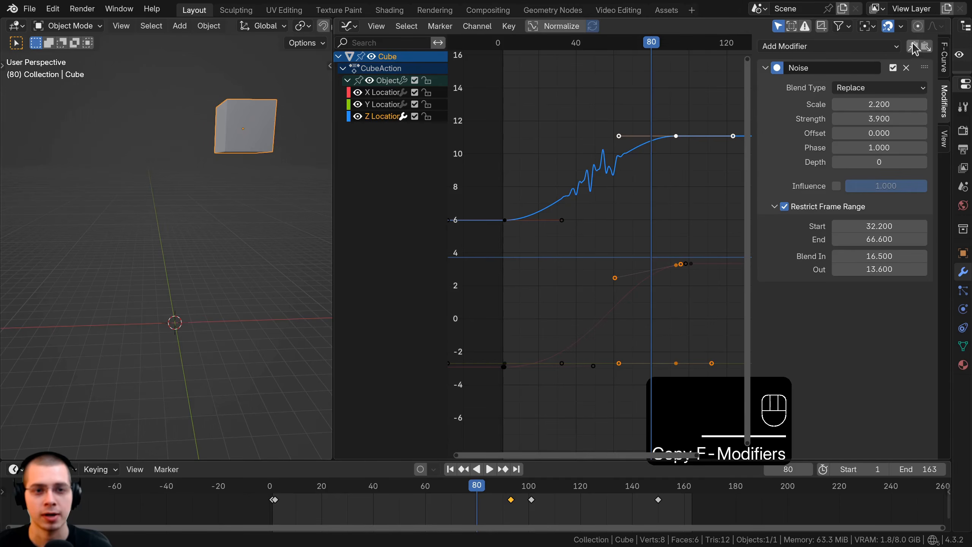
{"action": "left_click", "coordinate": [383, 93]}
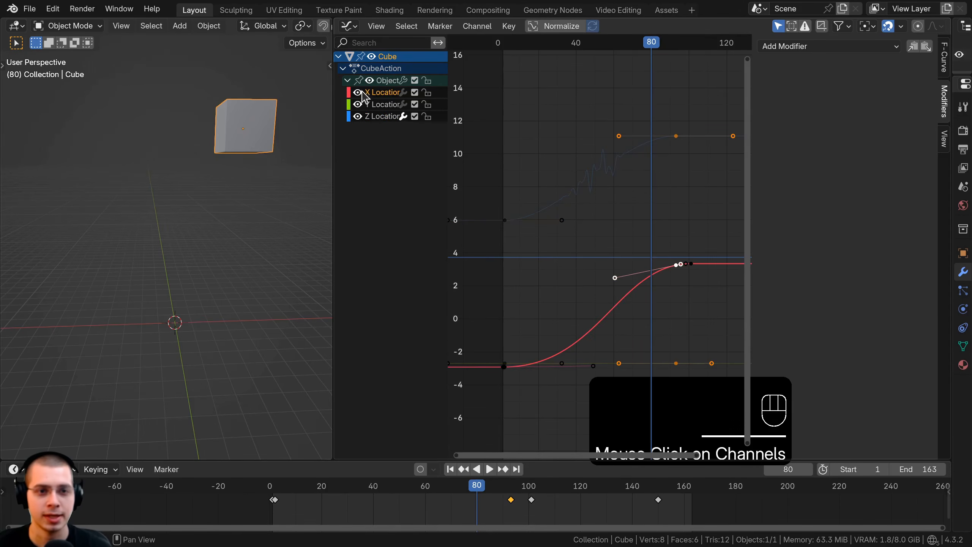
{"action": "left_click", "coordinate": [926, 48]}
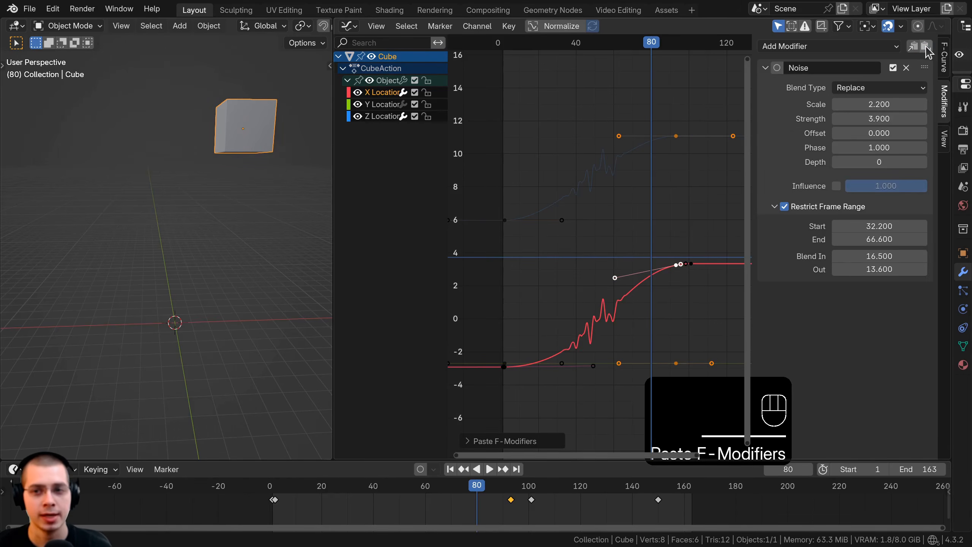
Play the animation from around frame 17 and select all keyframes to compare the noise on the X and Z Location curves.
{"action": "left_click", "coordinate": [531, 387]}
{"action": "key", "text": "space"}
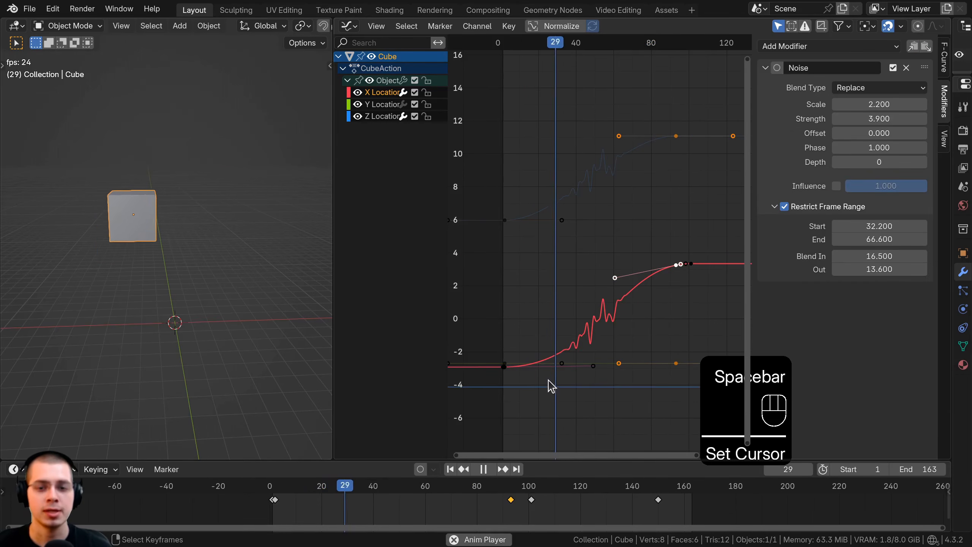
{"action": "scroll", "coordinate": [572, 334], "scroll_direction": "up", "scroll_amount": 3}
{"action": "key", "text": "a"}
{"action": "key", "text": "a"}
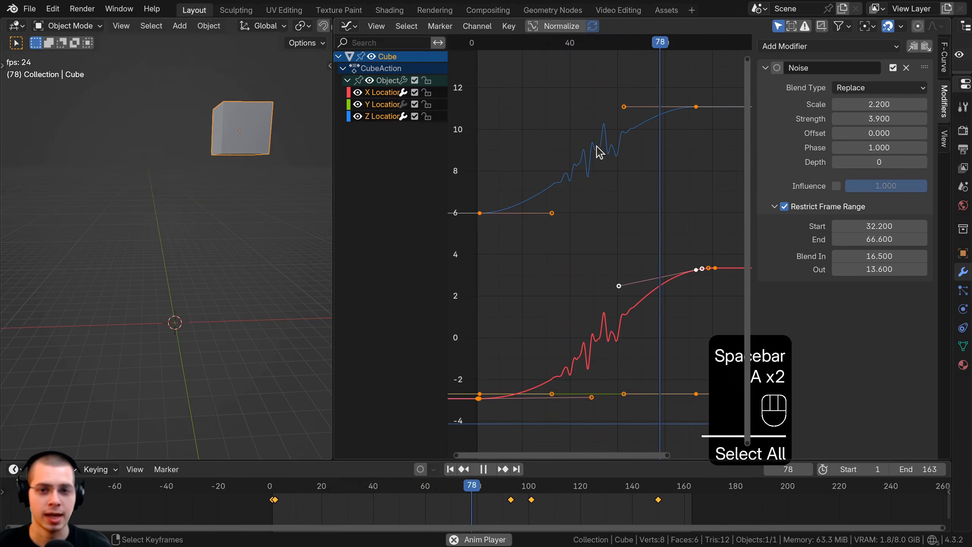
Replay the animation from around frame 27 and again from around frame 22 to check the cube's combined X and Z noise.
{"action": "key", "text": "space"}
{"action": "key", "text": "space"}
{"action": "left_click", "coordinate": [538, 298]}
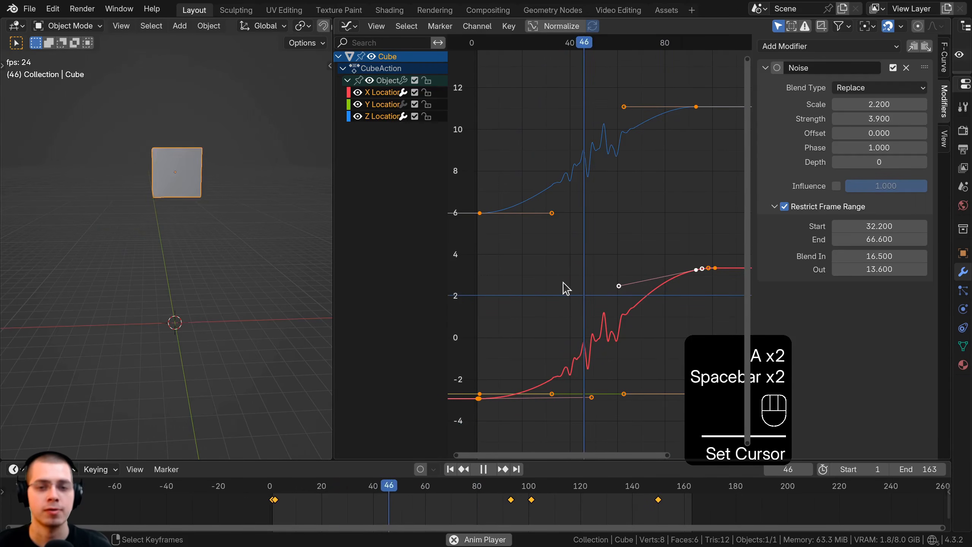
{"action": "scroll", "coordinate": [566, 283], "scroll_direction": "down", "scroll_amount": 2}
{"action": "key", "text": "space"}
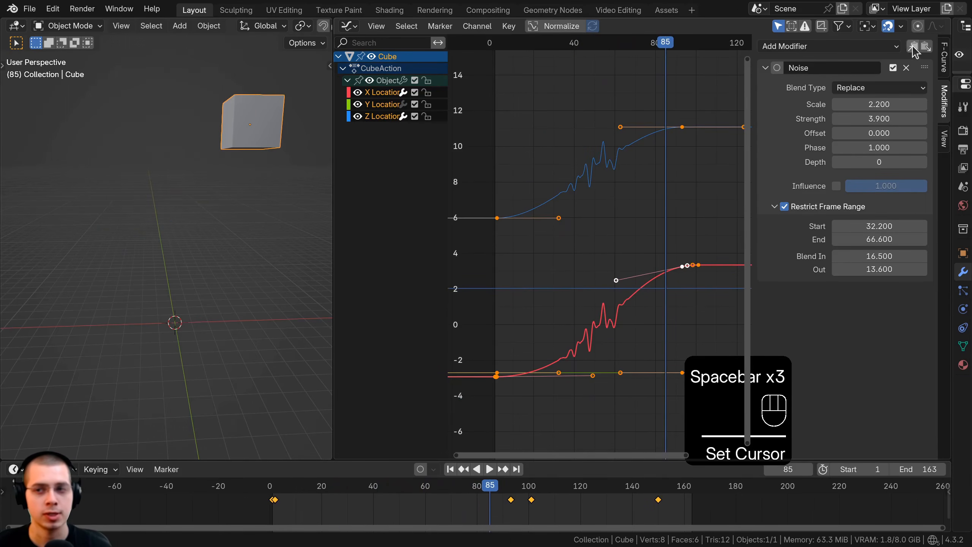
{"action": "left_click", "coordinate": [535, 217]}
{"action": "key", "text": "space"}
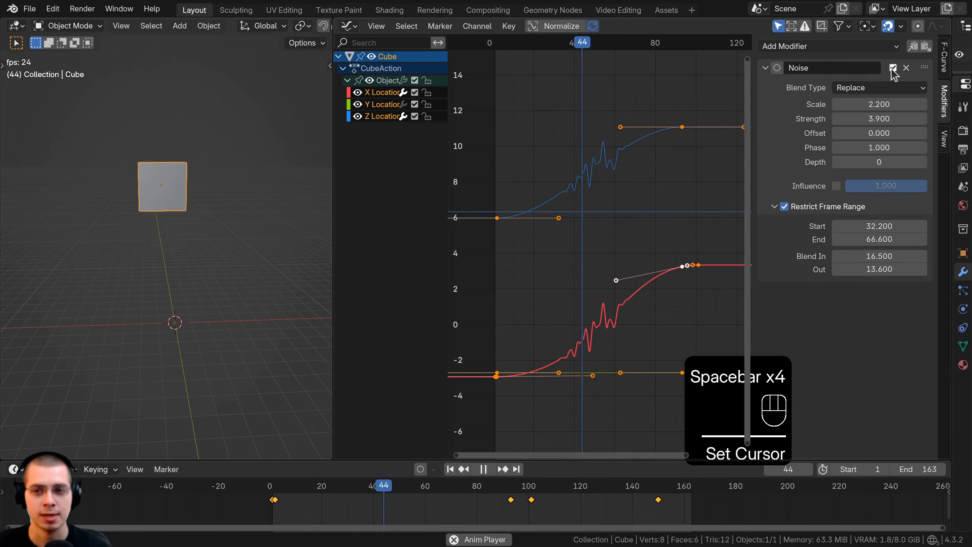